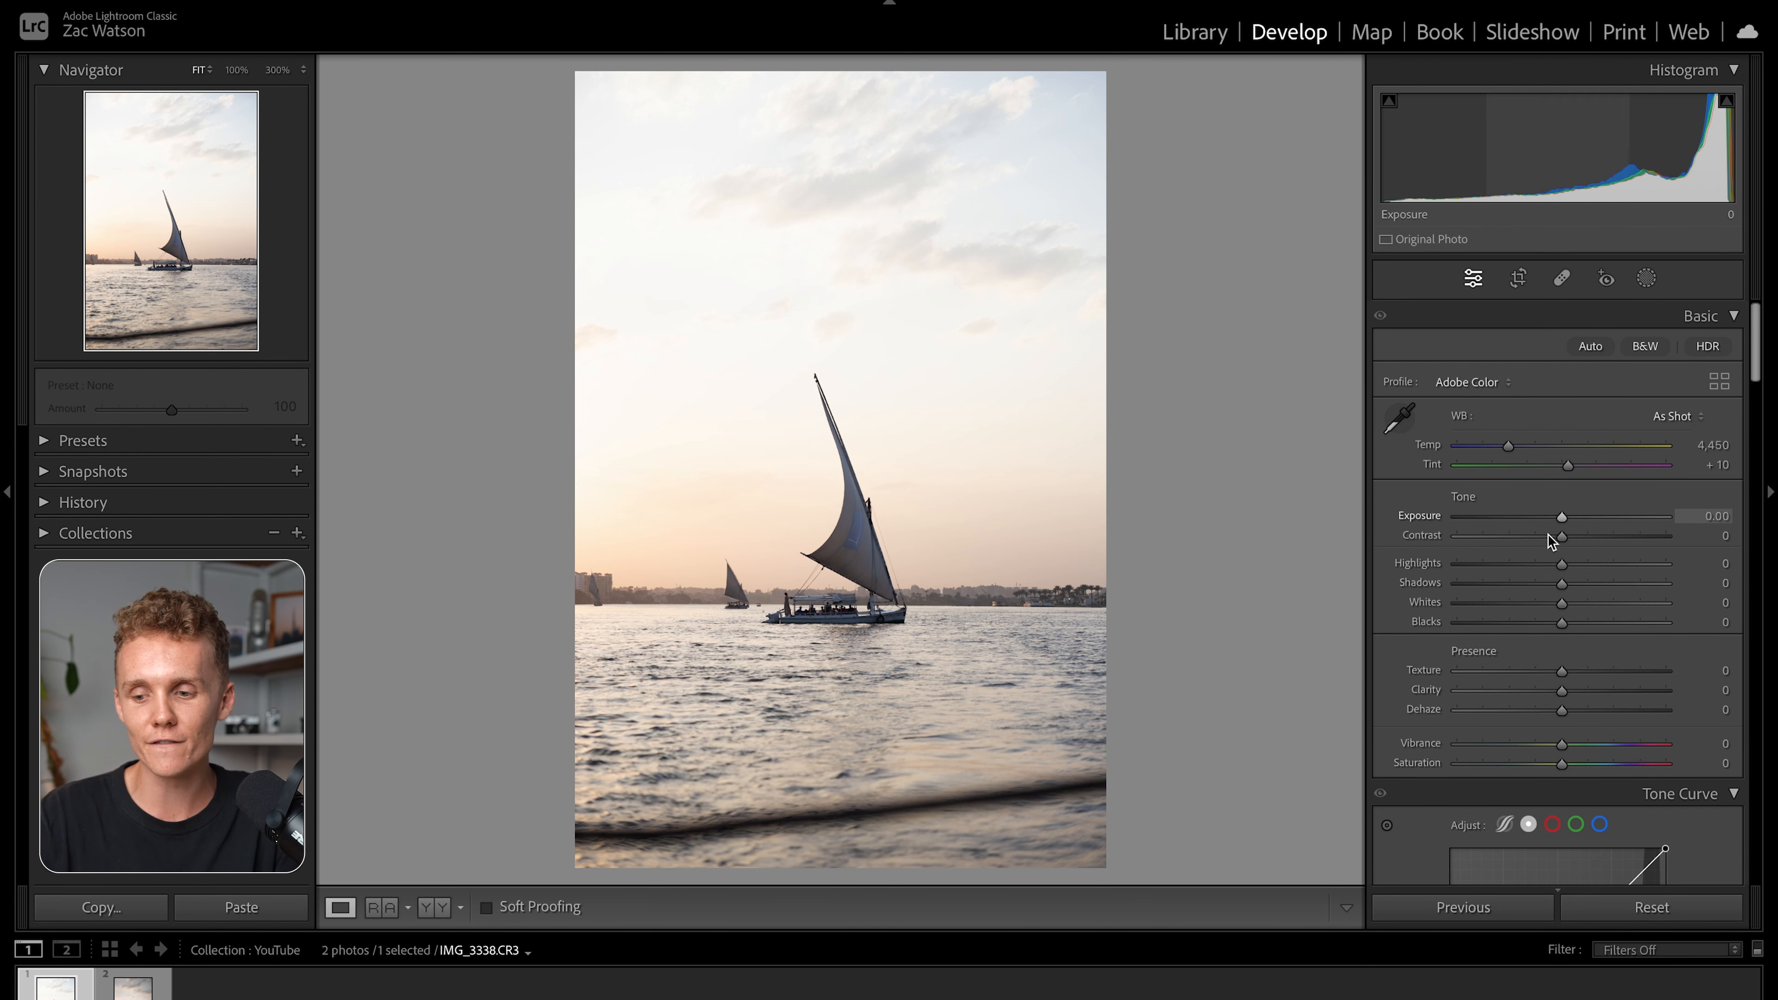
Set the photo's Contrast to +15, Highlights to −43, Shadows to +49, Texture to −5 and Clarity to −11.
left_click_drag(1565, 583, 1514, 567)
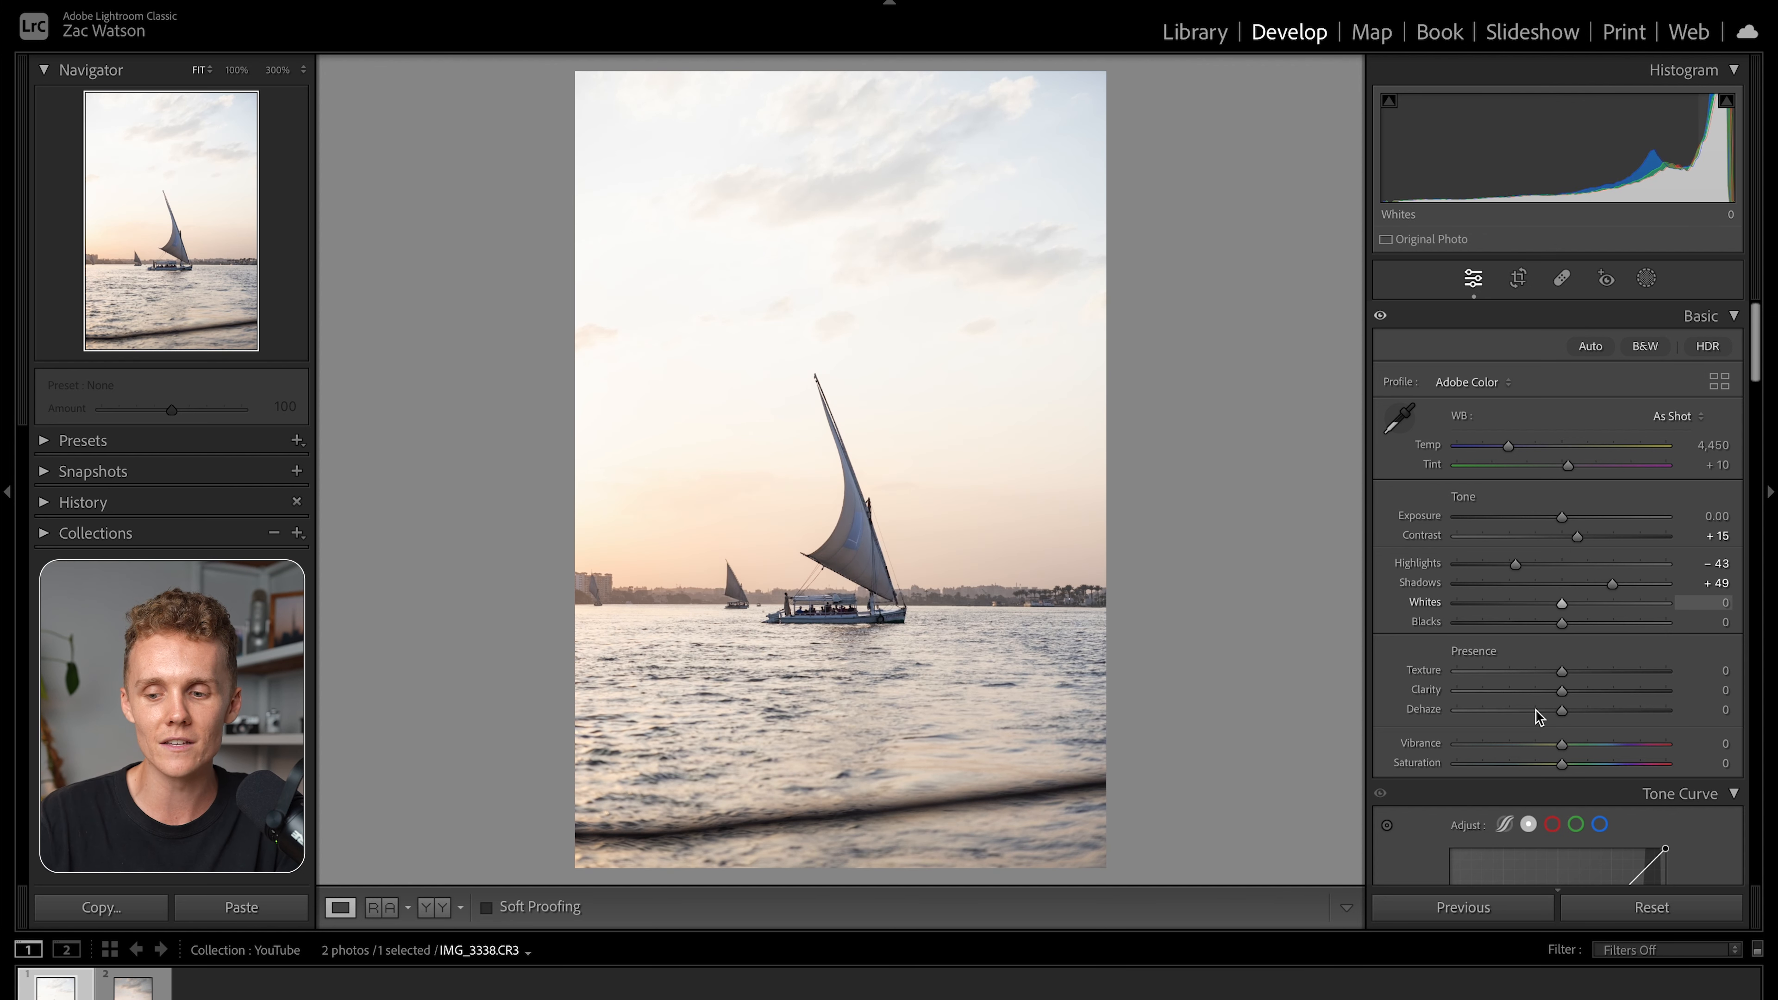
scroll(1484, 605, "down", 3)
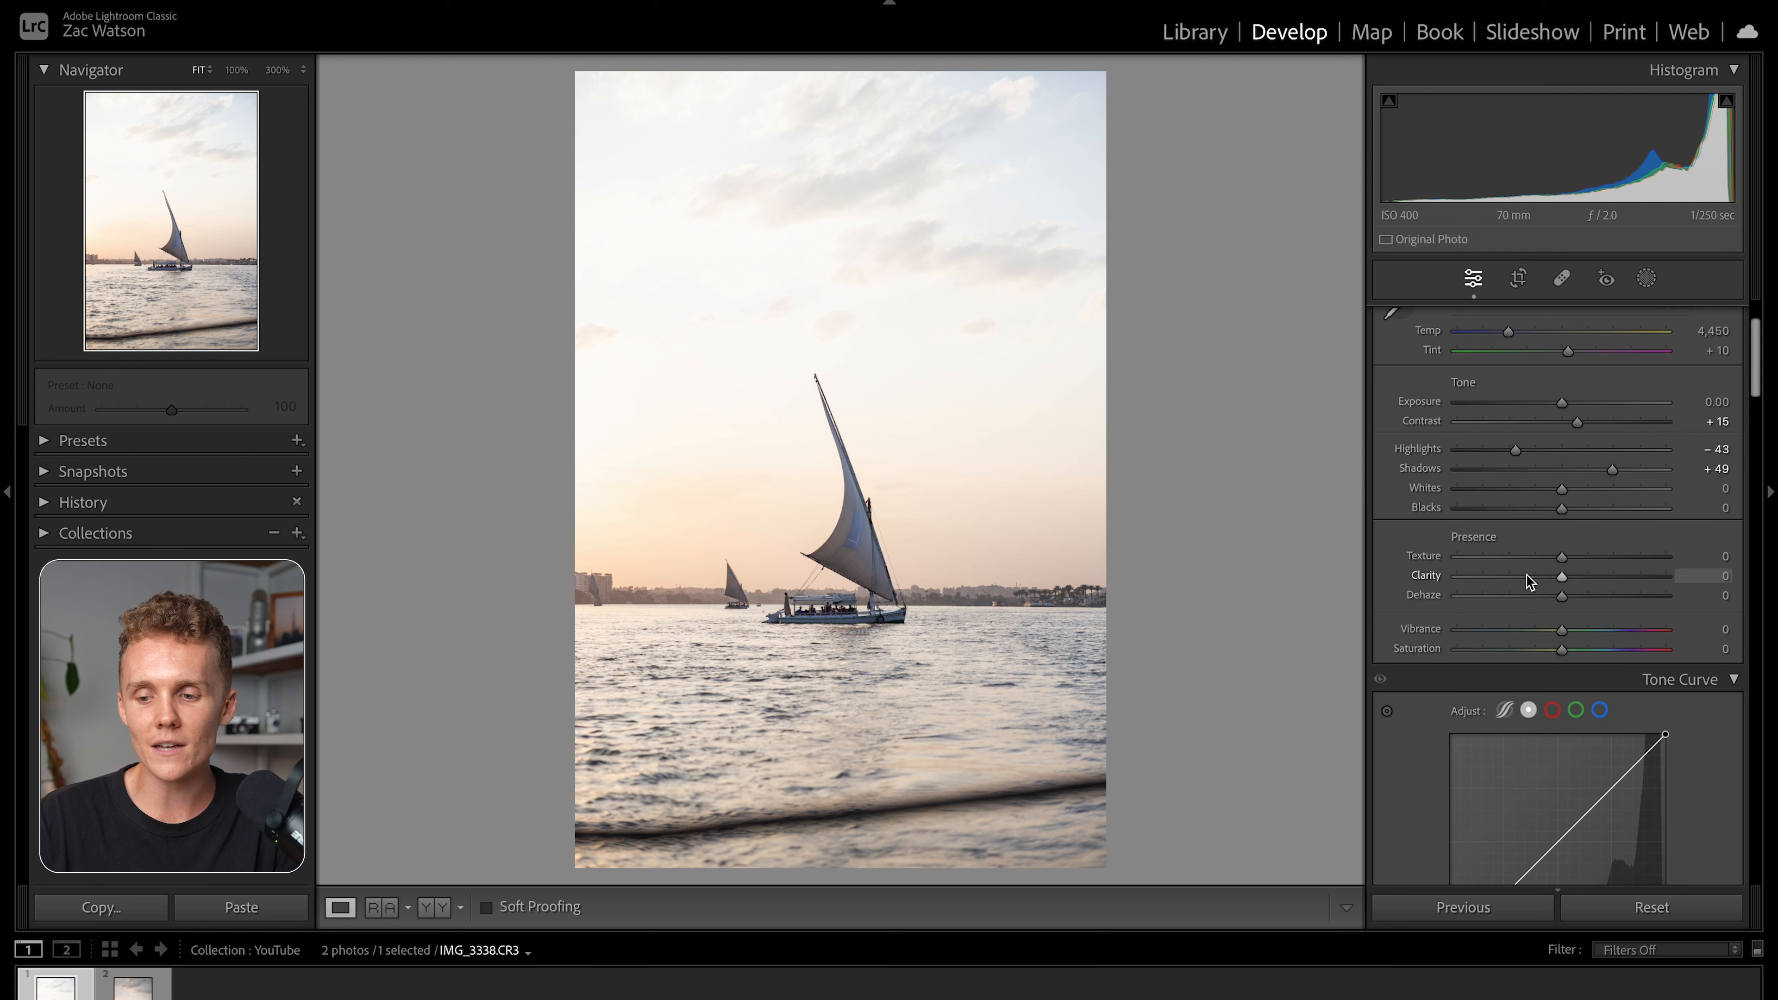
left_click_drag(1555, 577, 1550, 579)
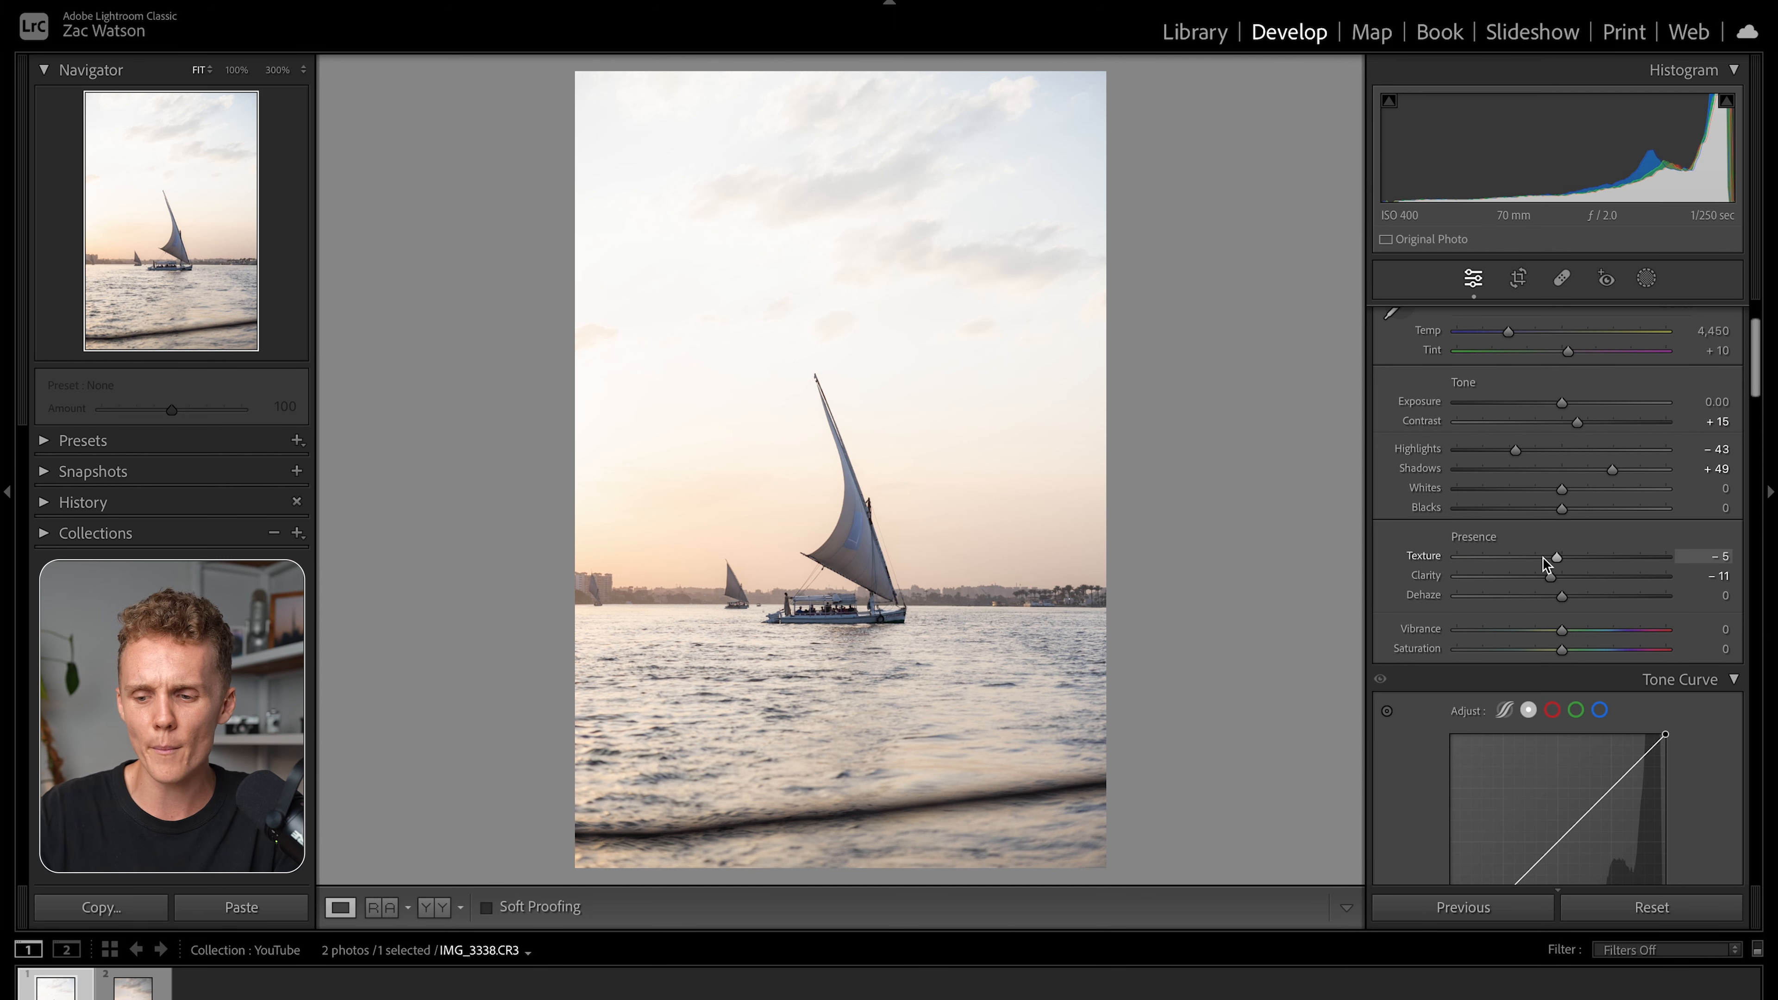
Shape the tone curve with a shadow point at input 65, output 53 and a midtone point at input 127, output 131.
scroll(1548, 581, "down", 3)
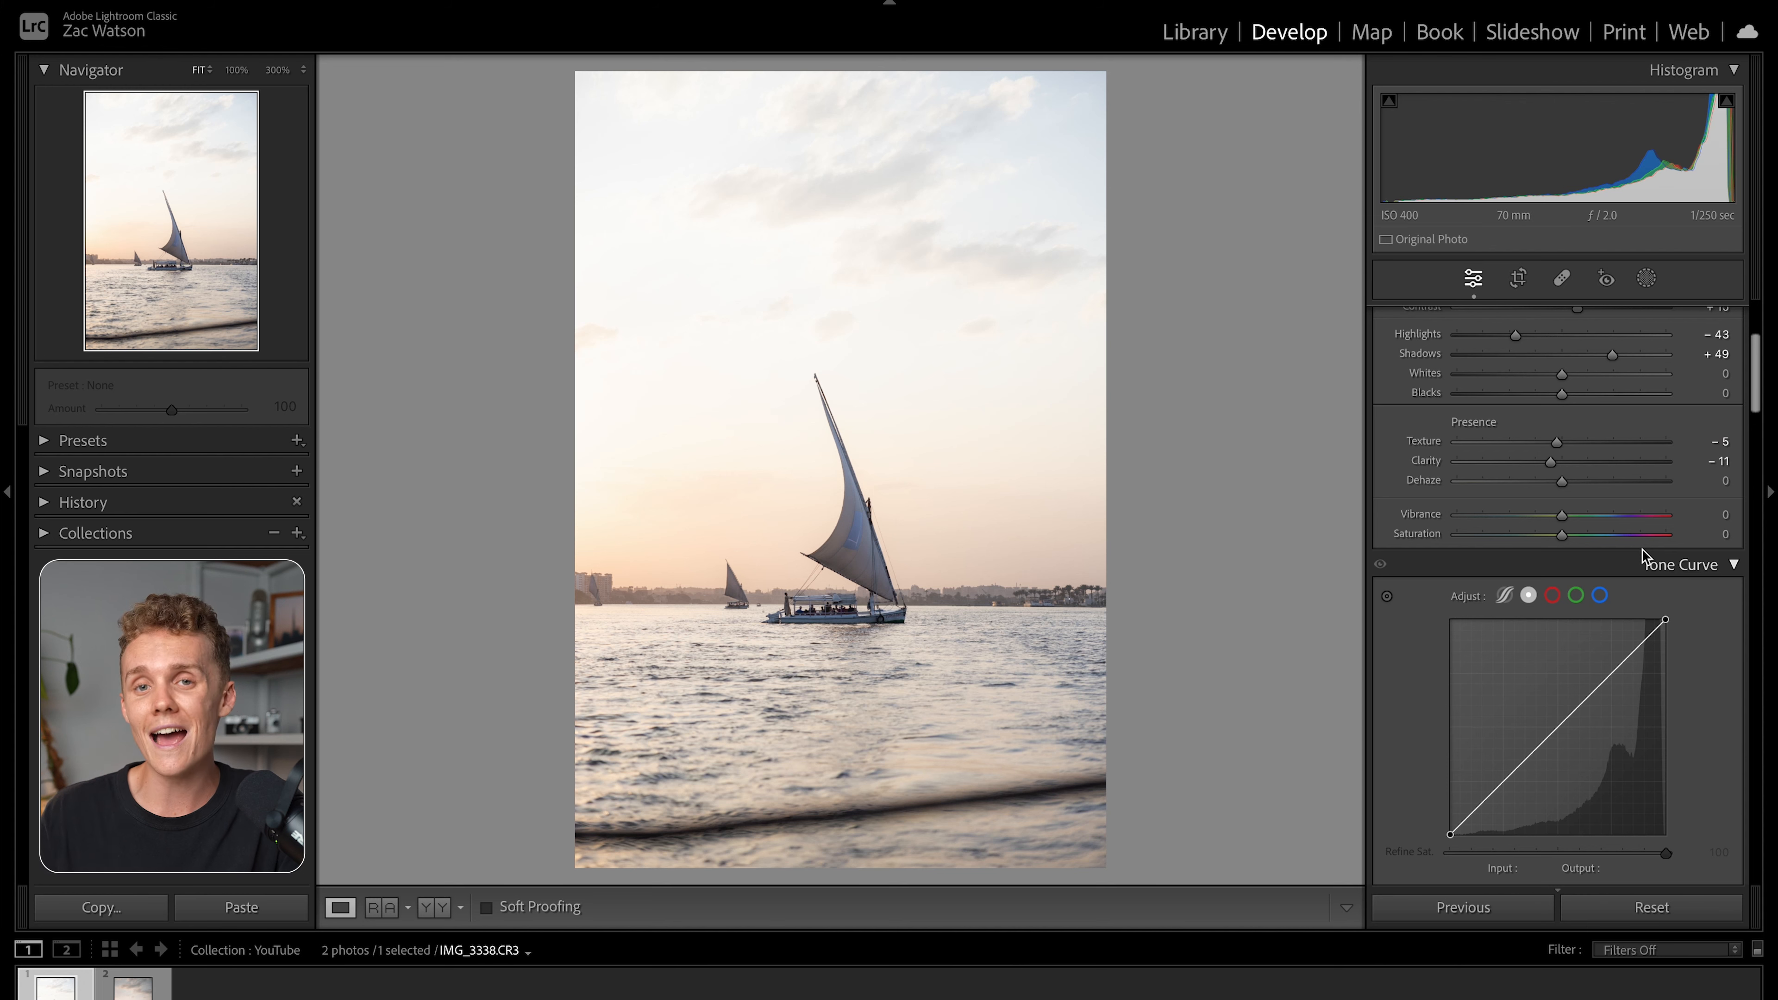
scroll(1642, 549, "up", 6)
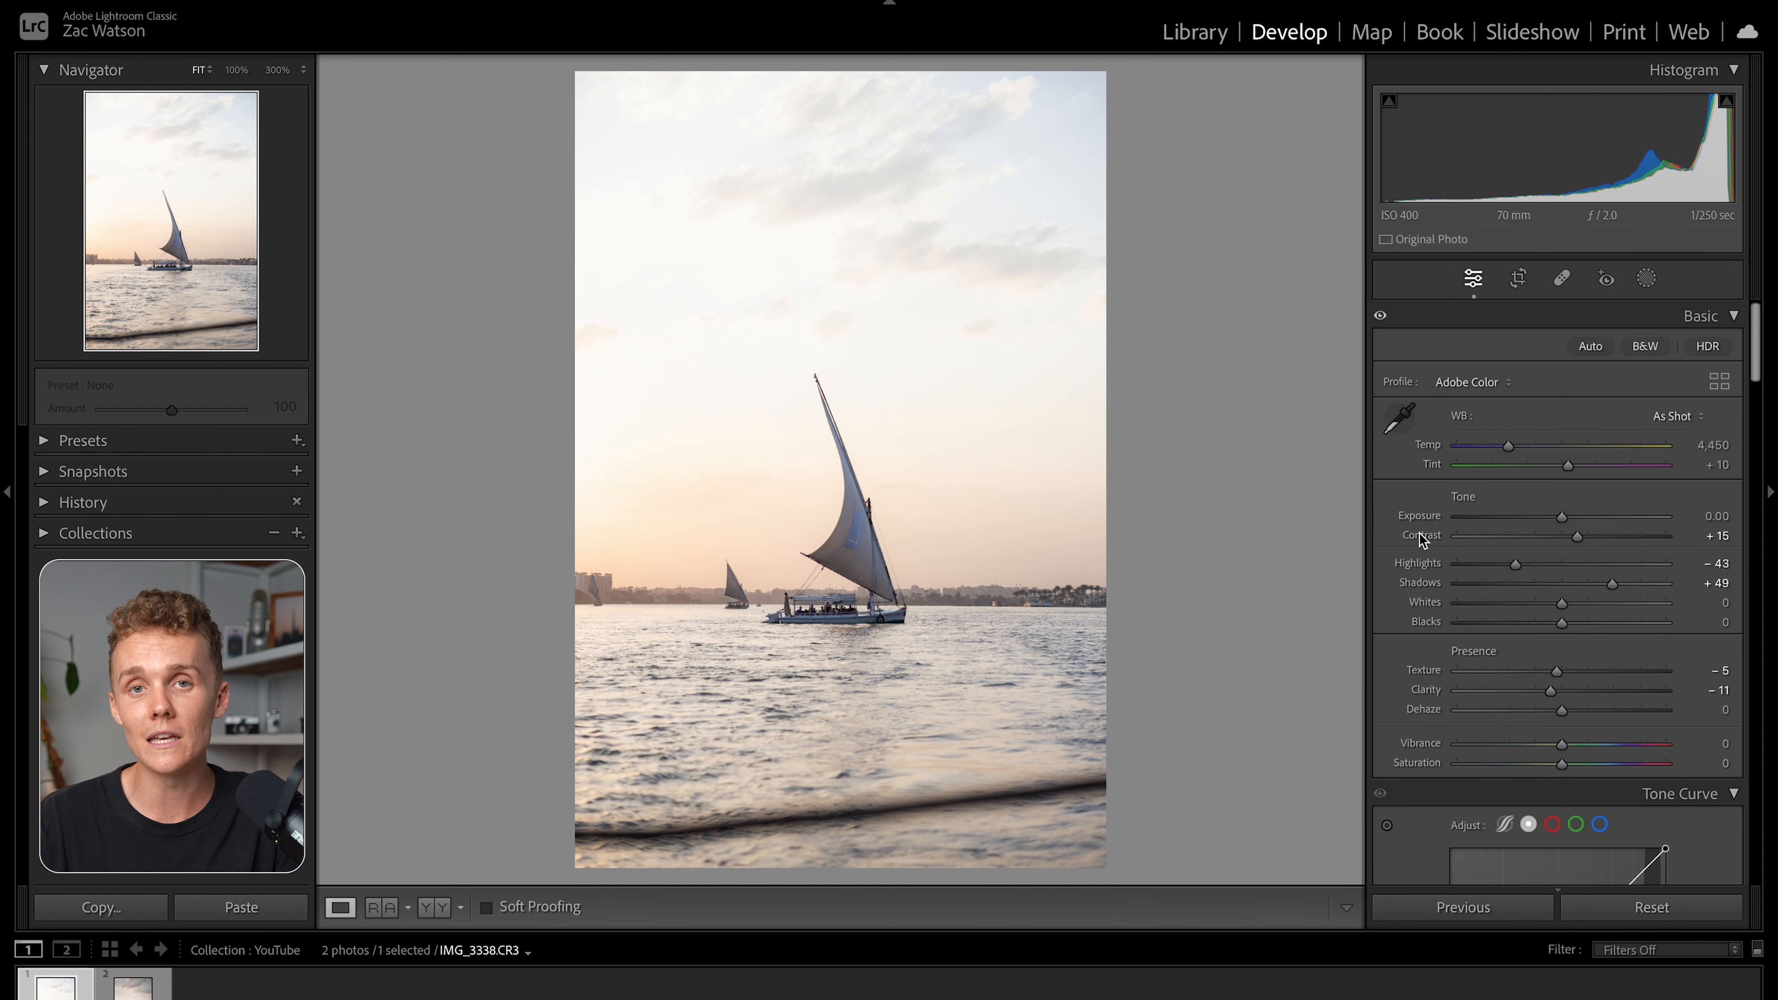
scroll(1463, 675, "down", 6)
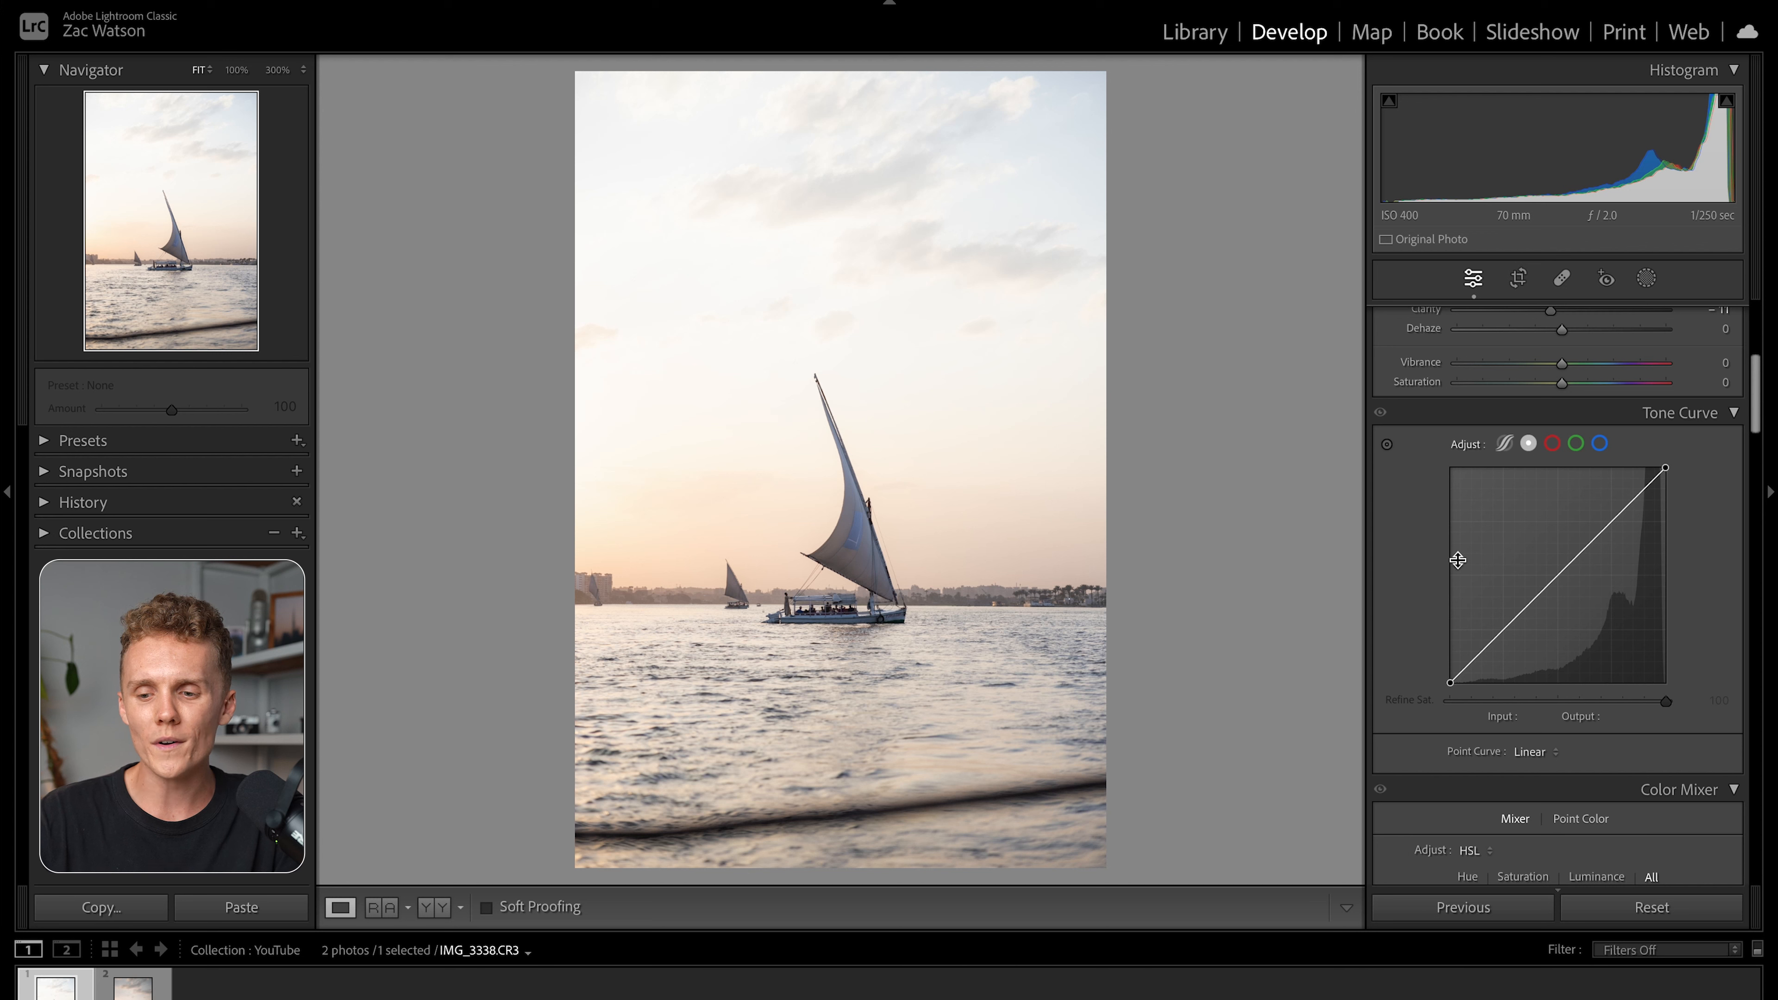
left_click(1503, 630)
left_click_drag(1503, 632, 1502, 637)
left_click_drag(1560, 584, 1557, 571)
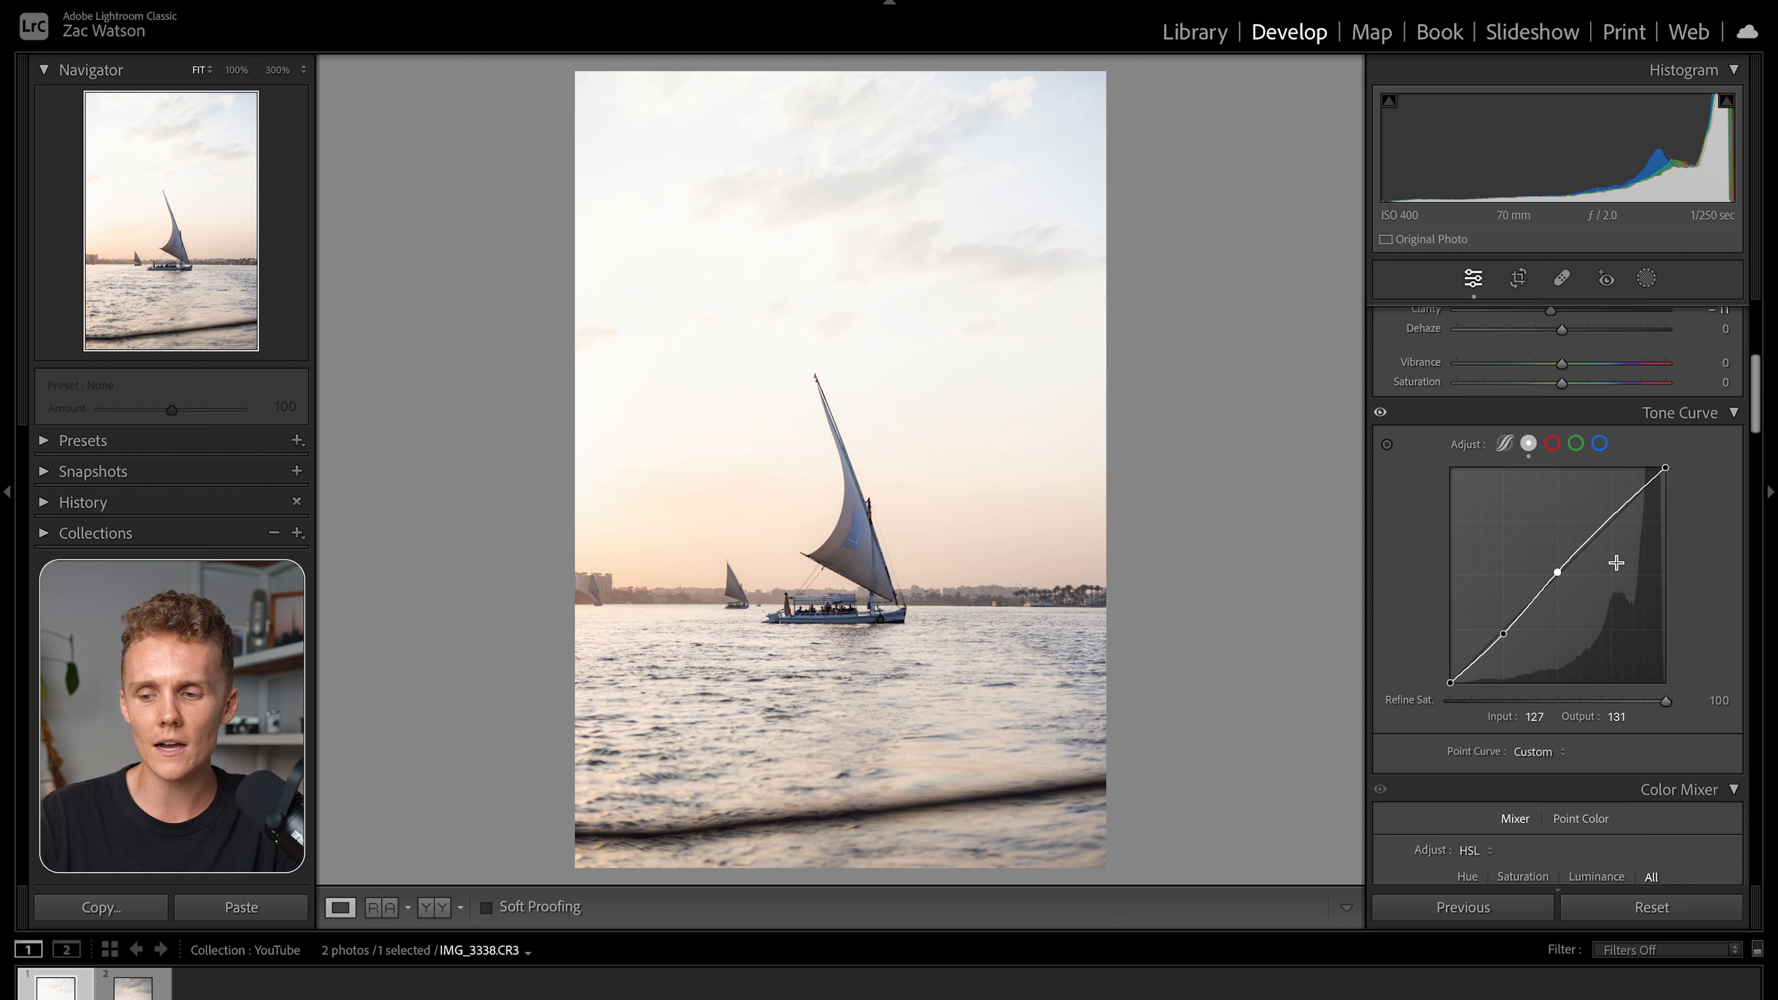
left_click_drag(1503, 633, 1504, 640)
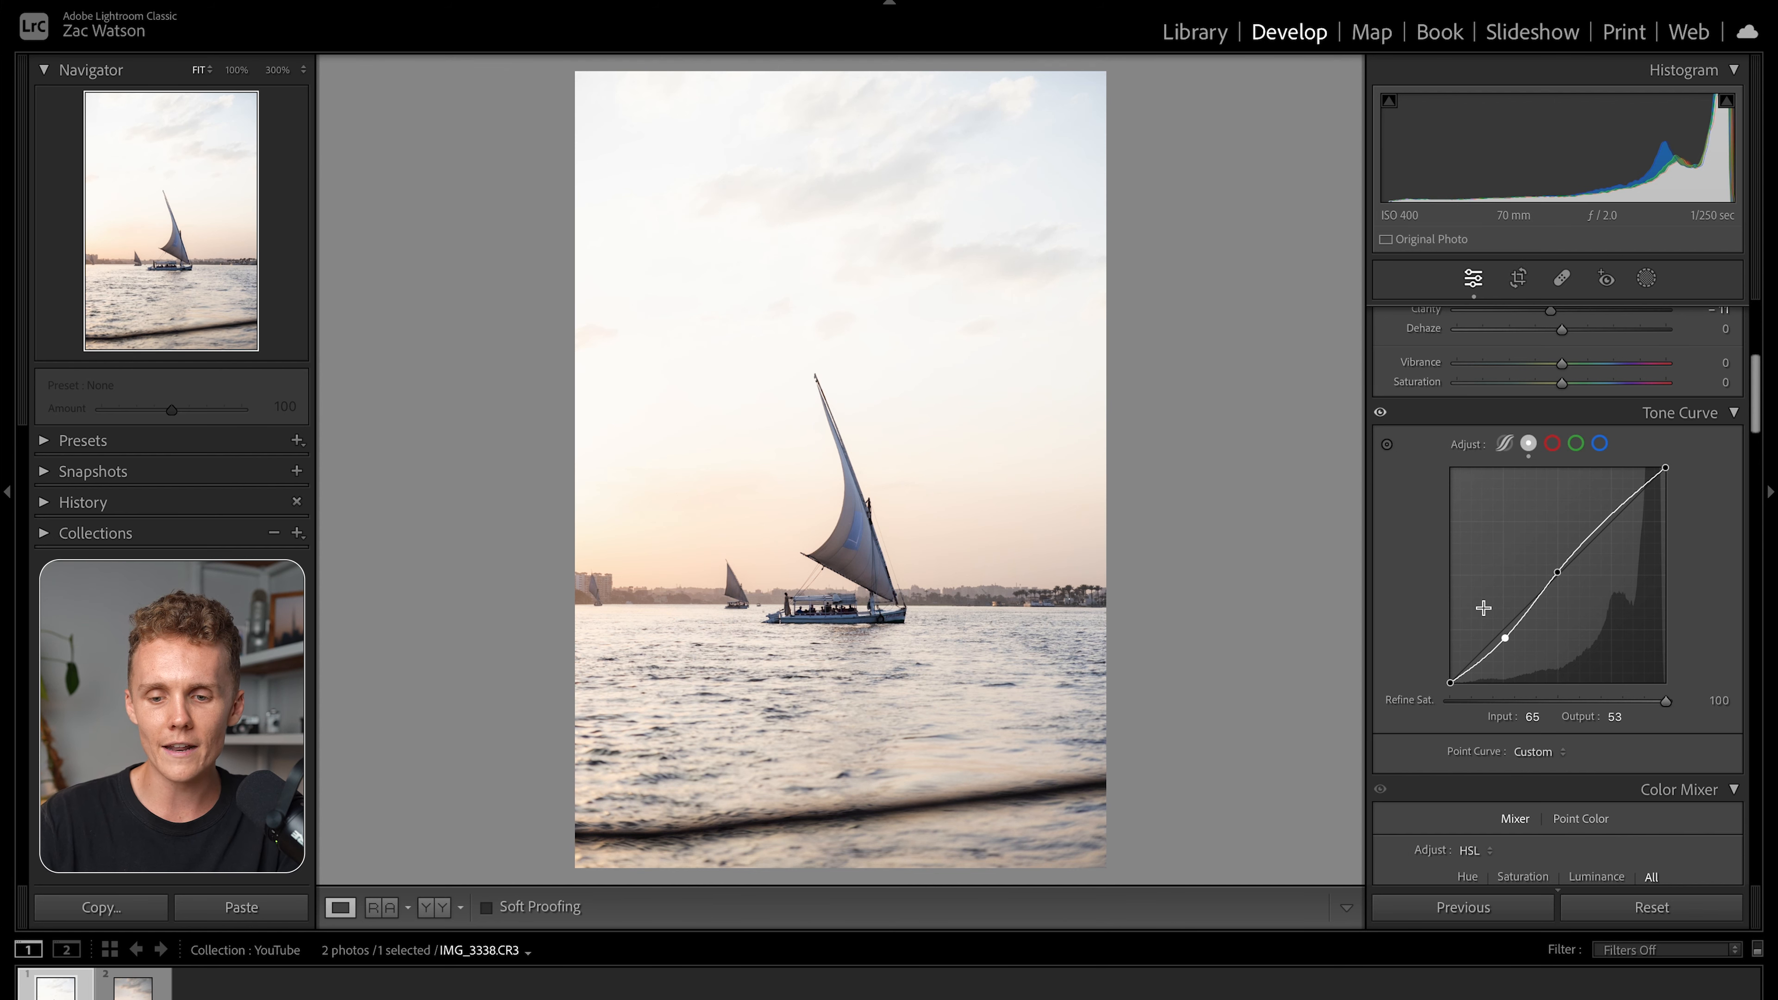
Shift the color mixer hues: Orange −5, Yellow −27, Aqua +21 and Blue −19.
scroll(1412, 568, "up", 5)
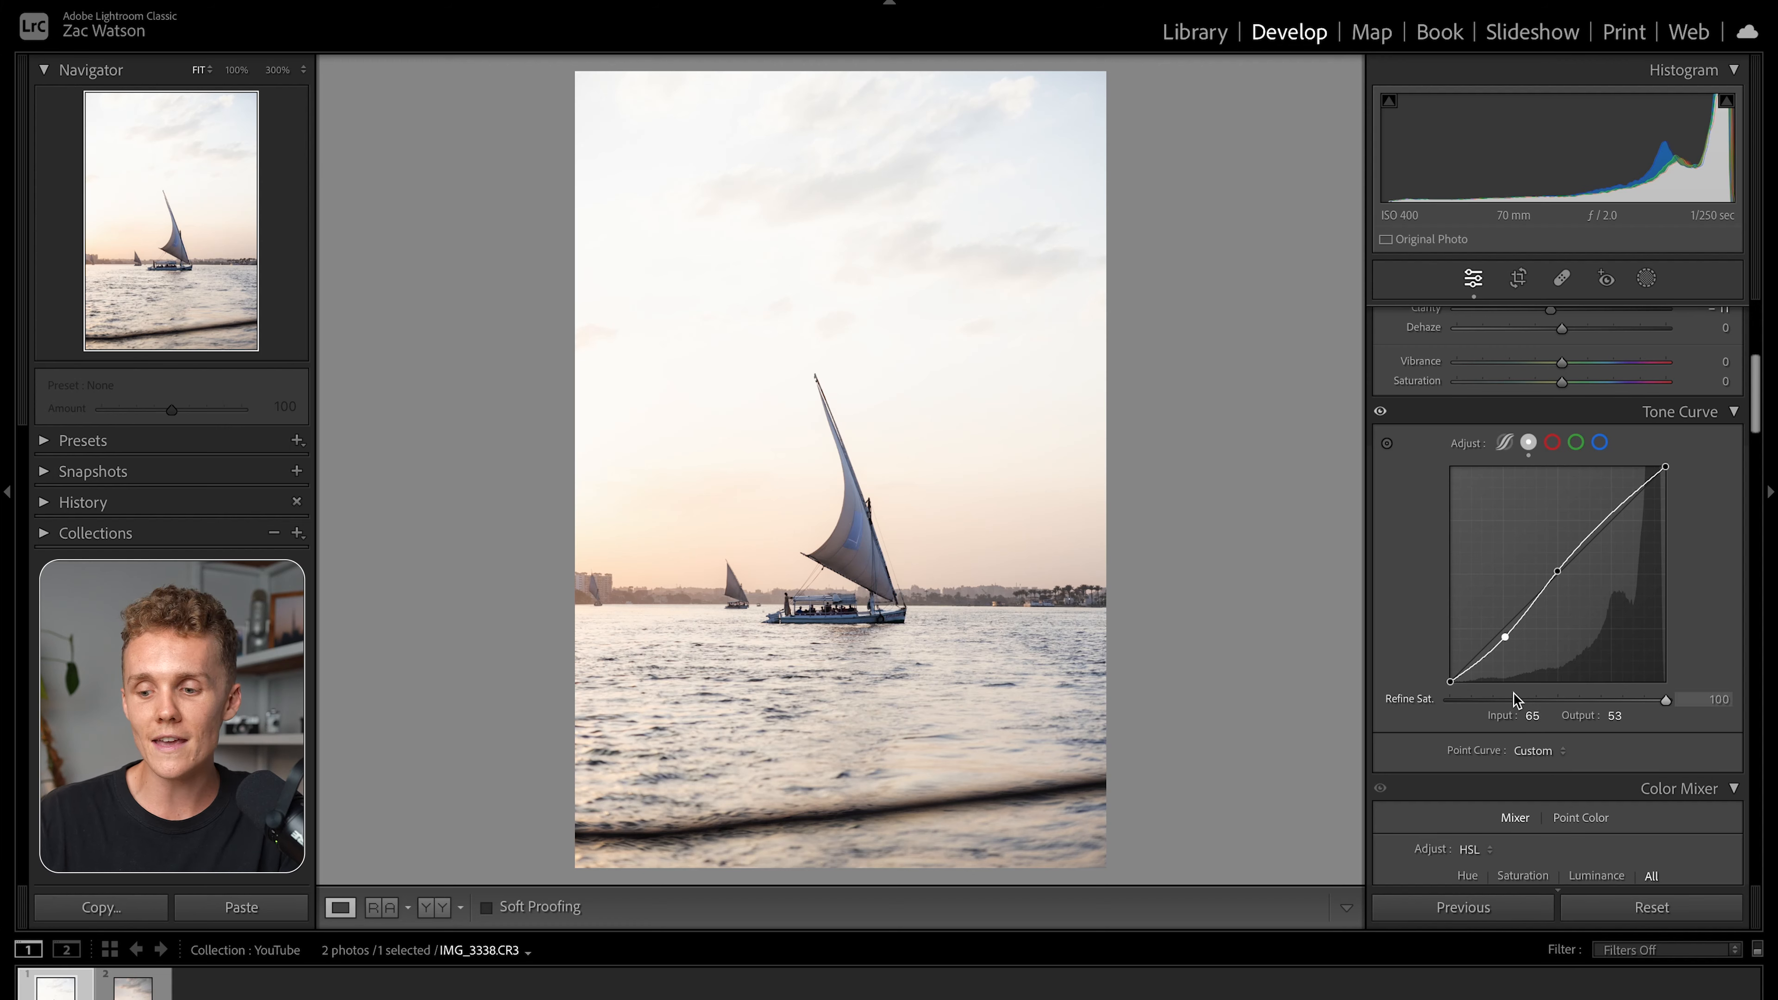
scroll(1512, 692, "down", 5)
scroll(1540, 545, "up", 3)
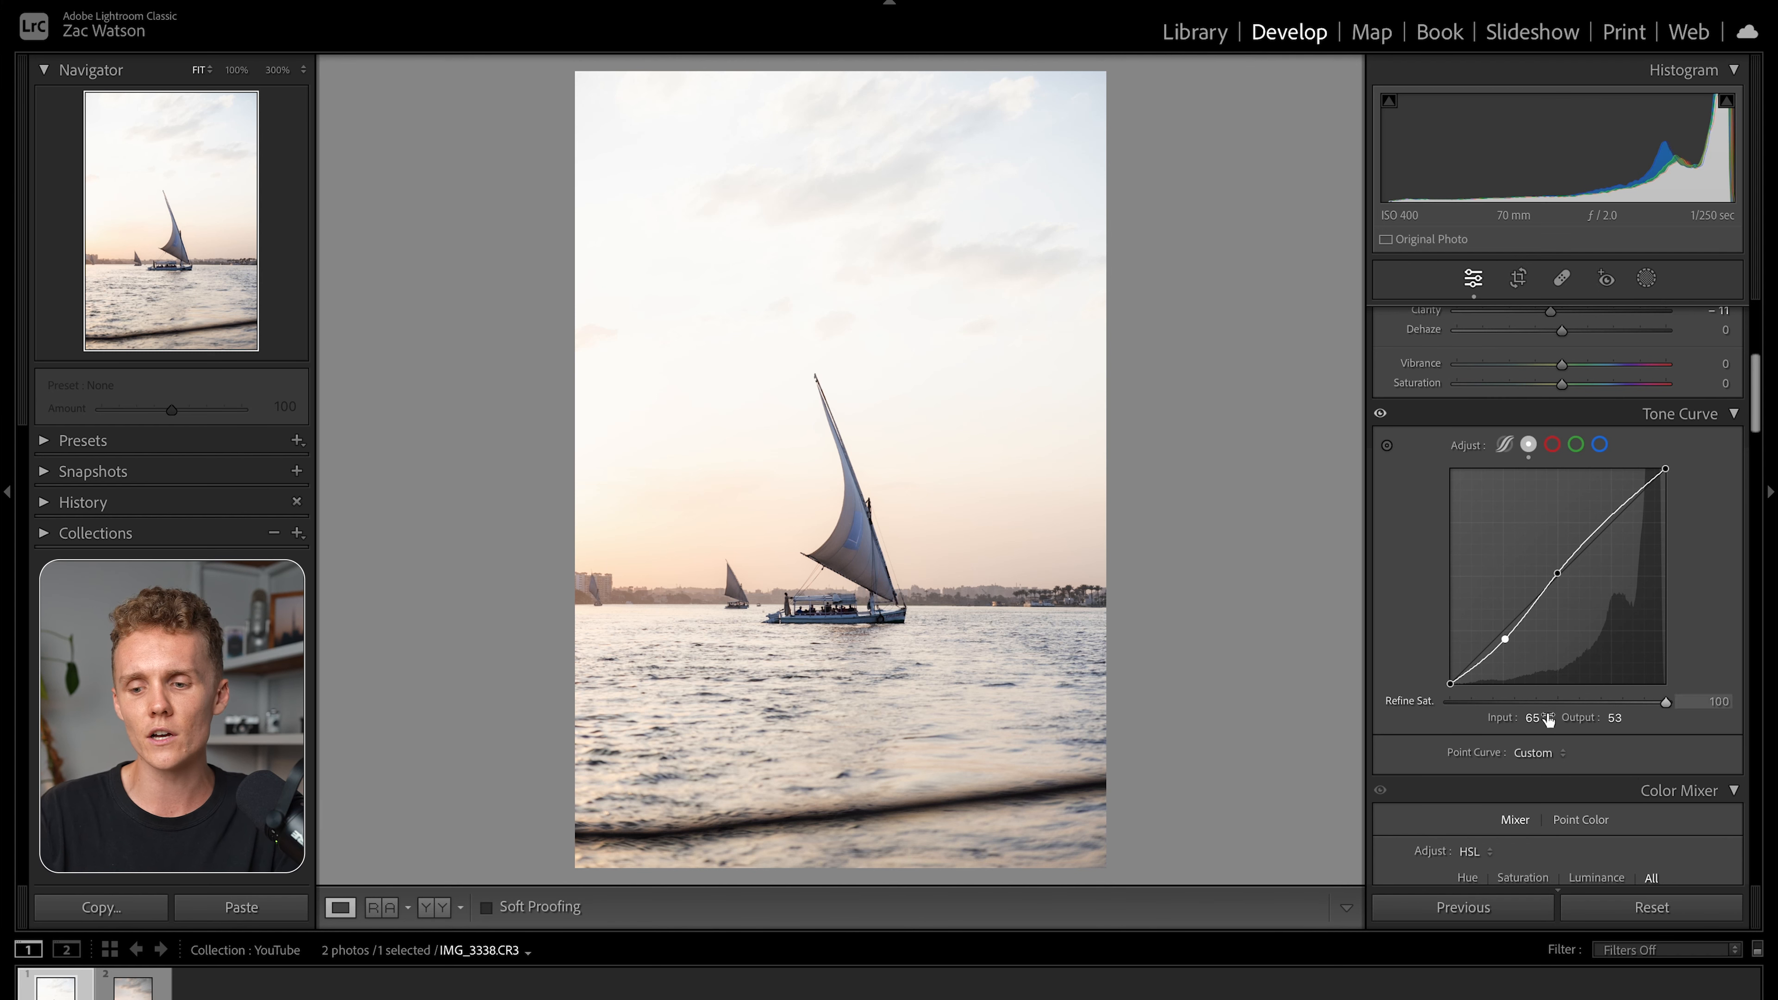
scroll(1546, 721, "down", 6)
scroll(1546, 717, "down", 1)
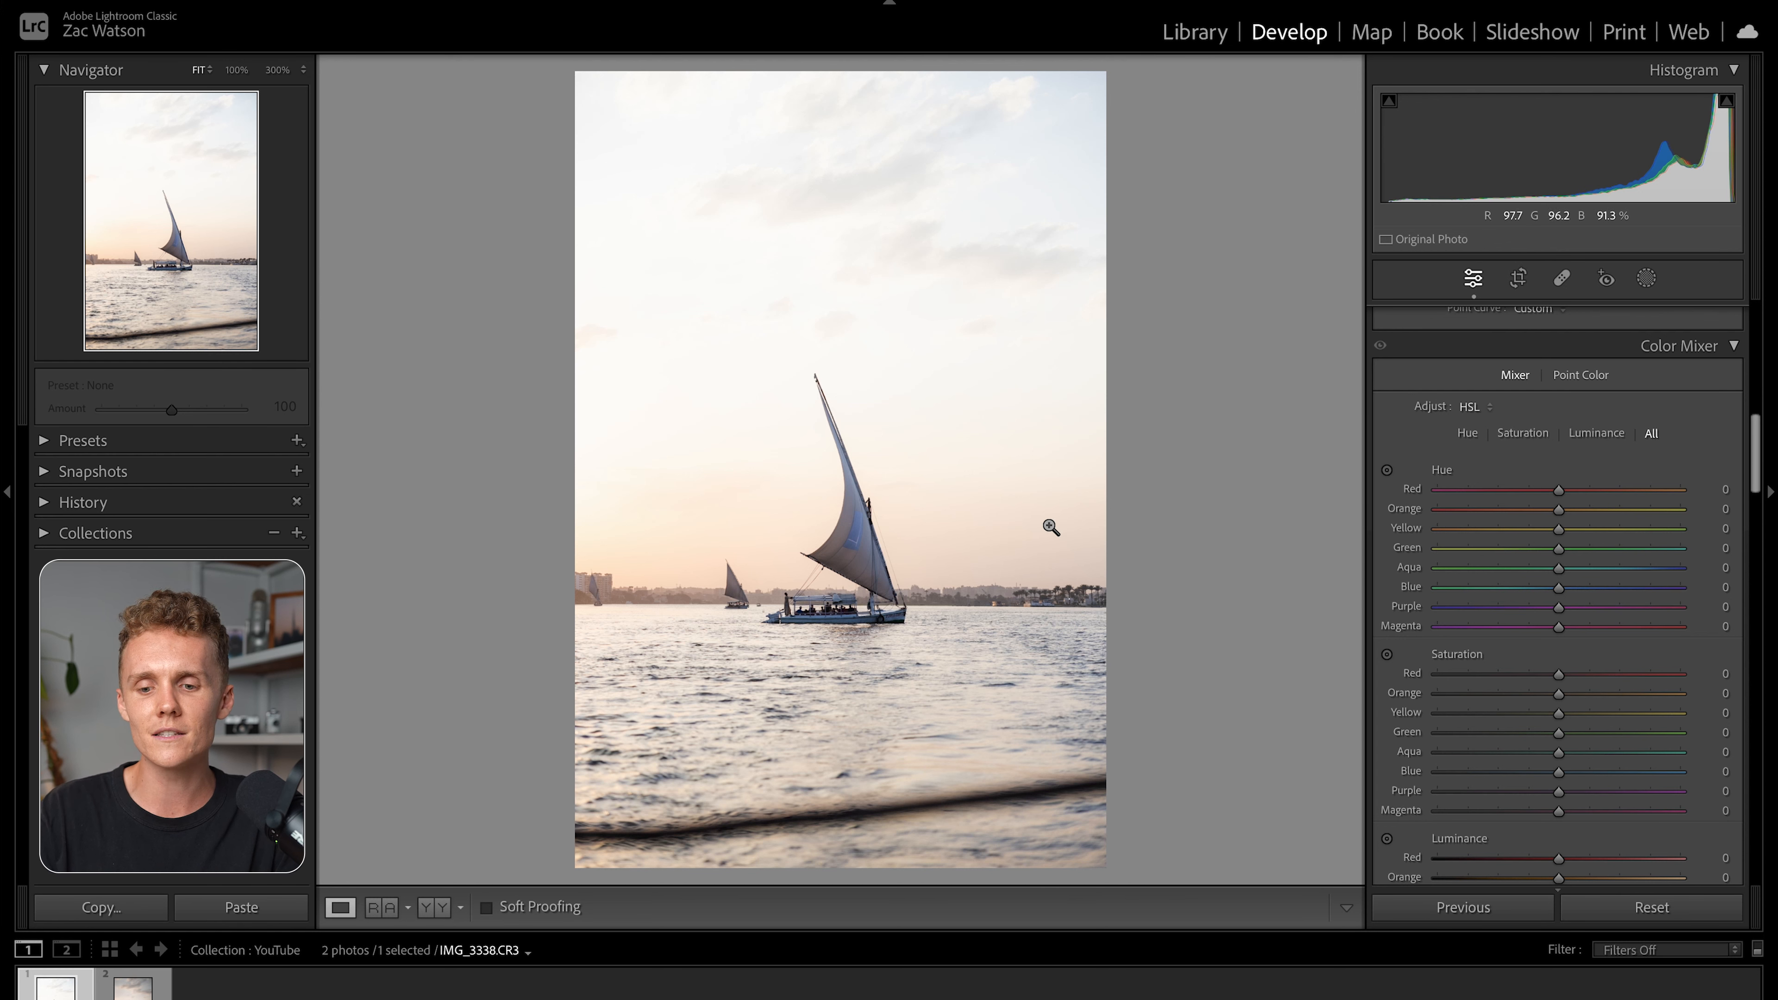
left_click_drag(1558, 530, 1526, 531)
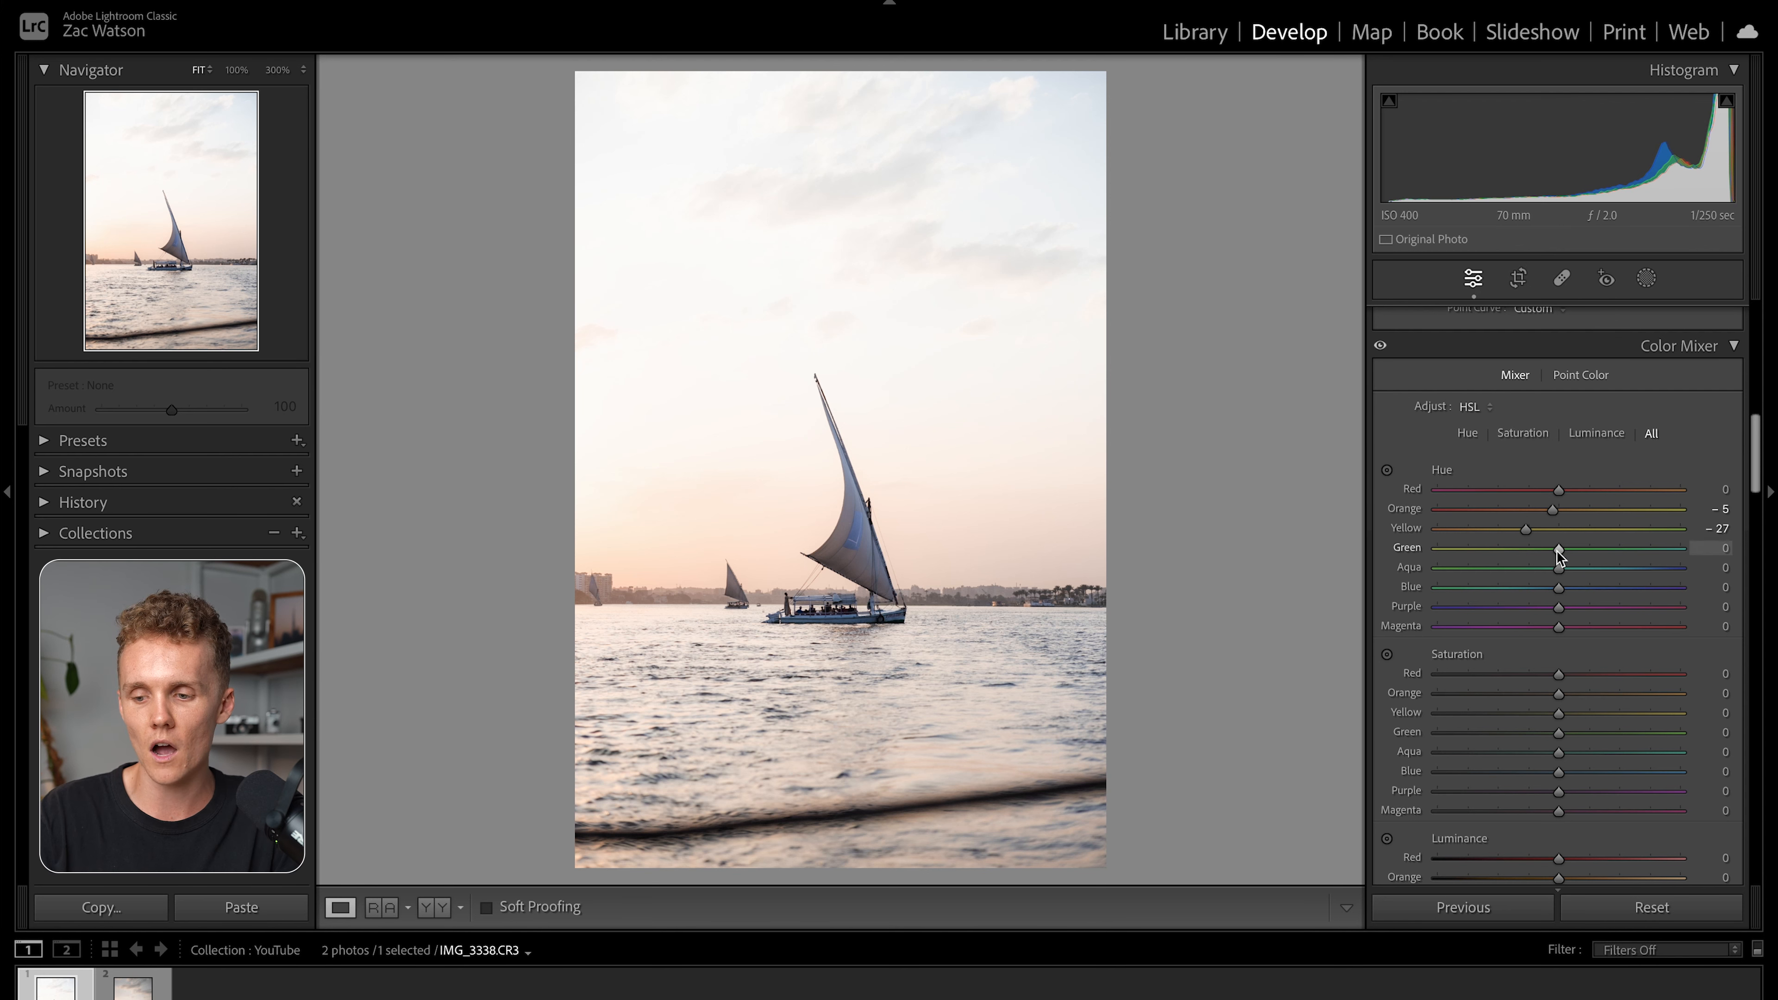
scroll(1557, 557, "down", 1)
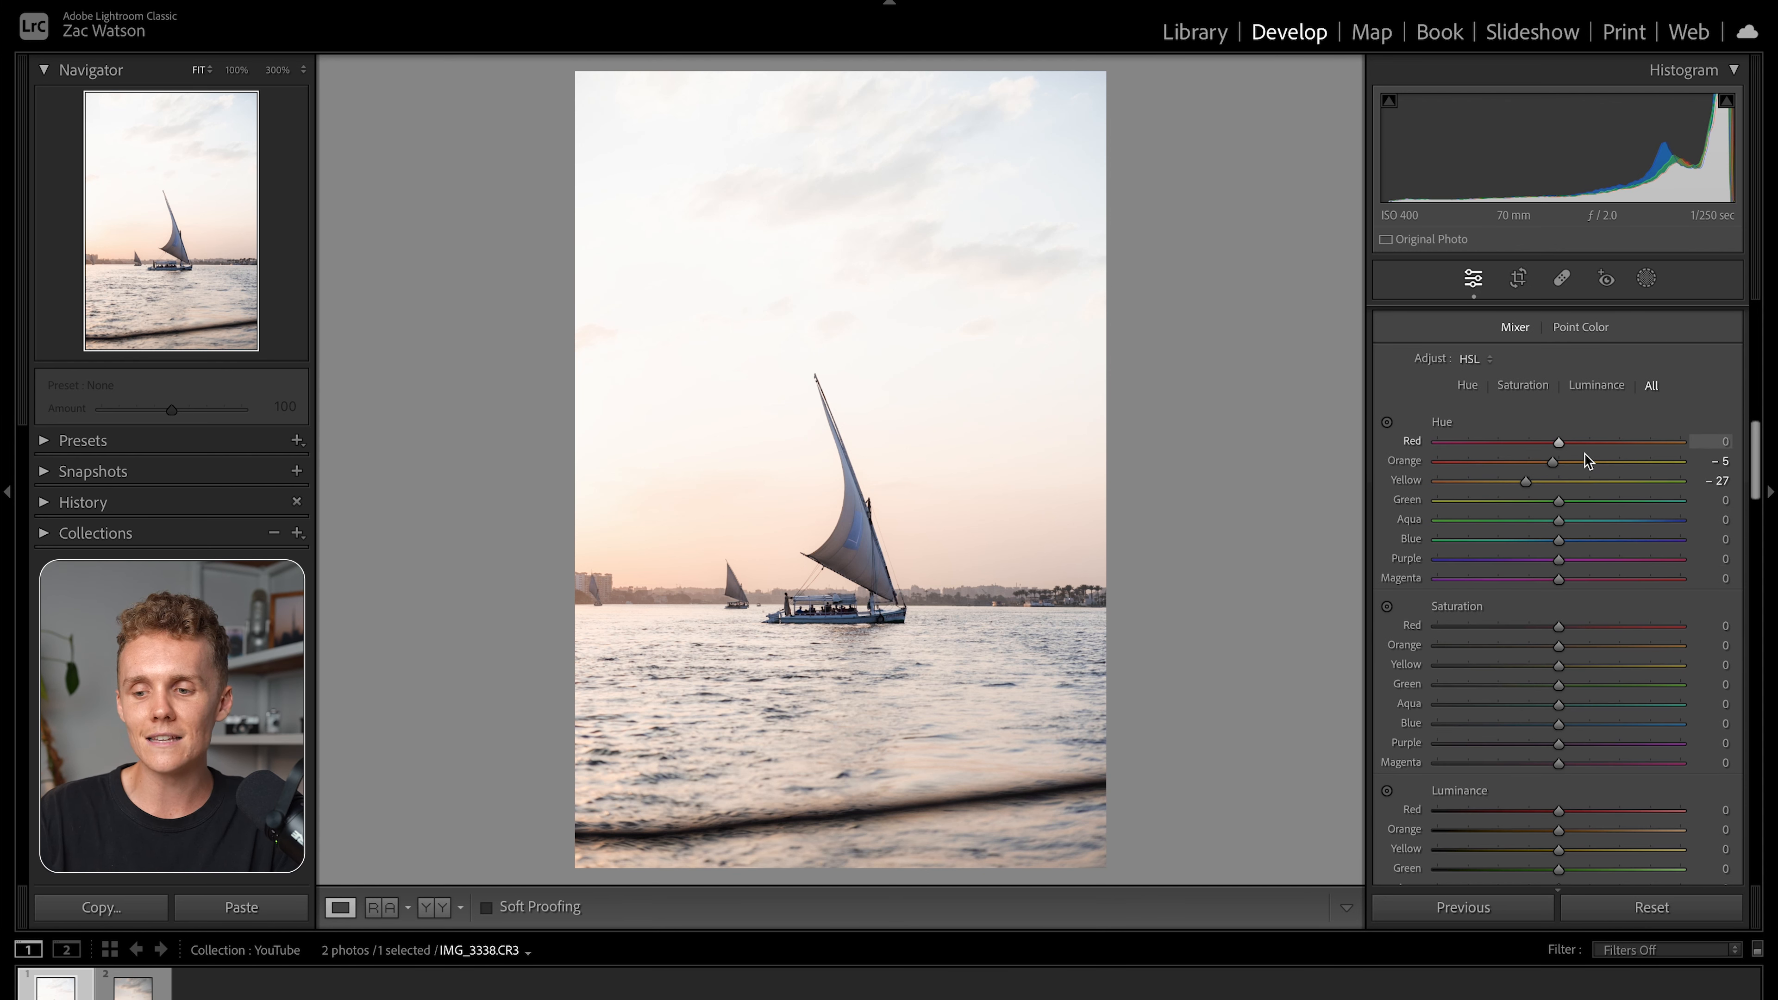
scroll(1575, 513, "down", 1)
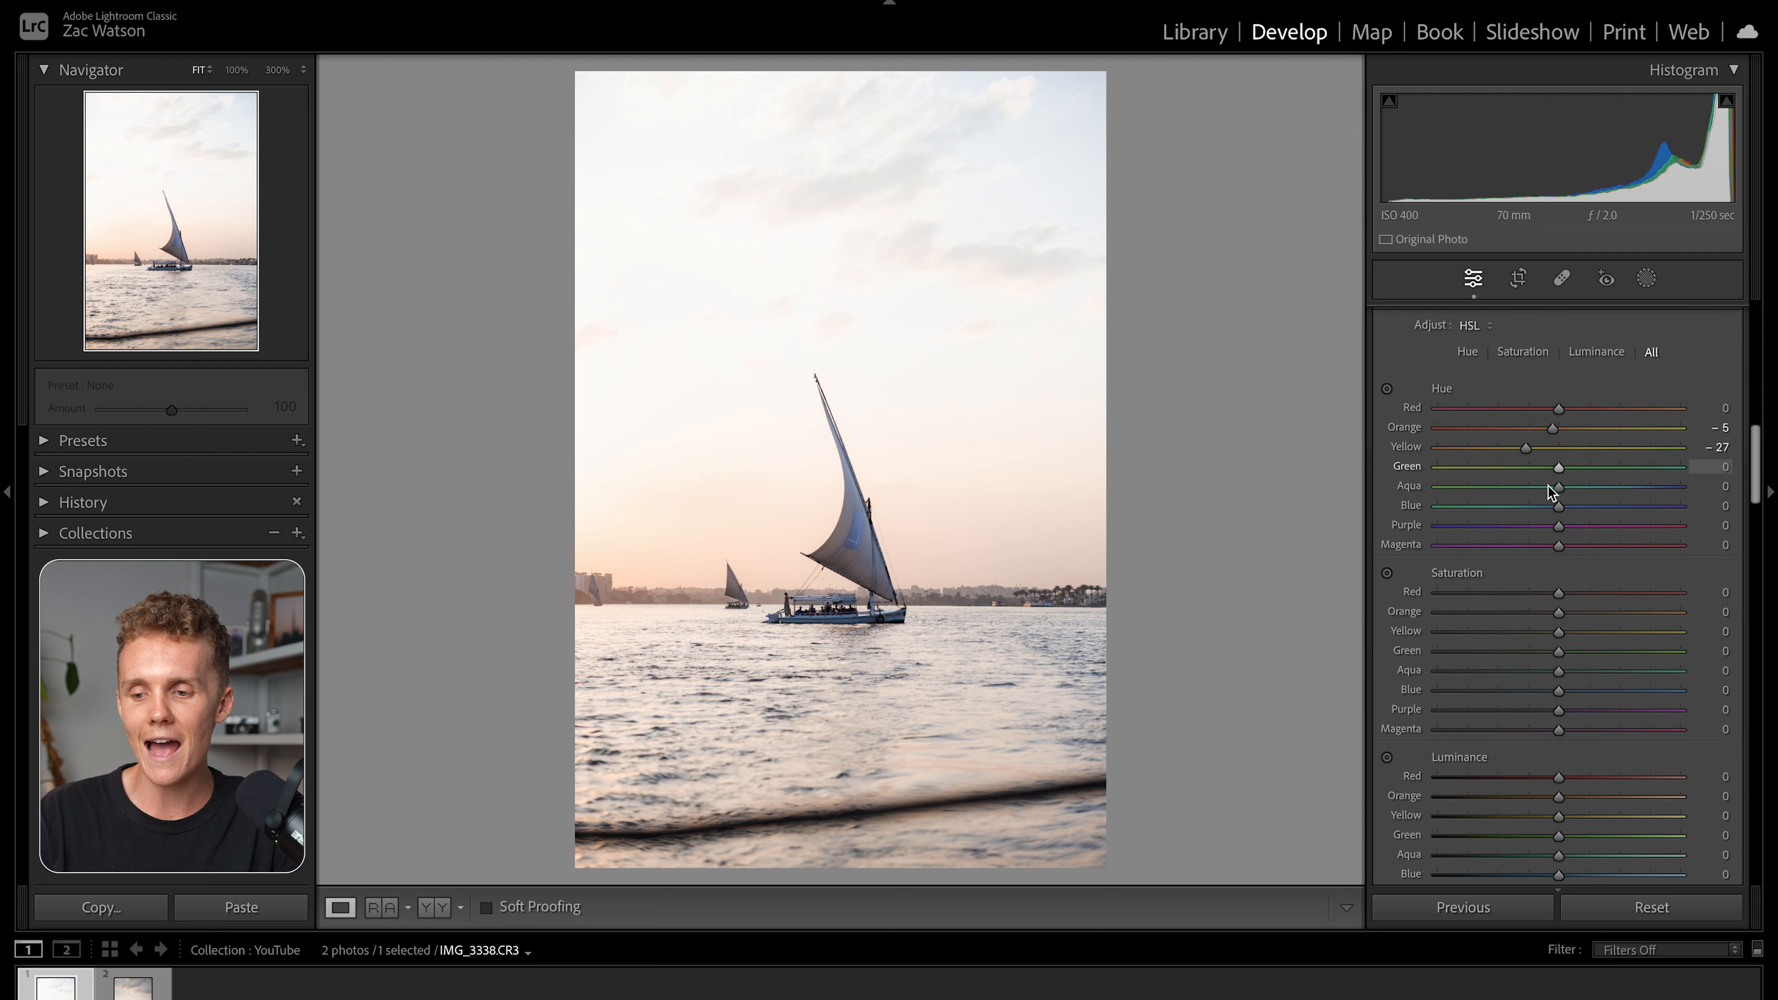
mouse_move(1561, 489)
left_mouse_down()
mouse_move(1591, 490)
mouse_move(1536, 512)
left_mouse_up()
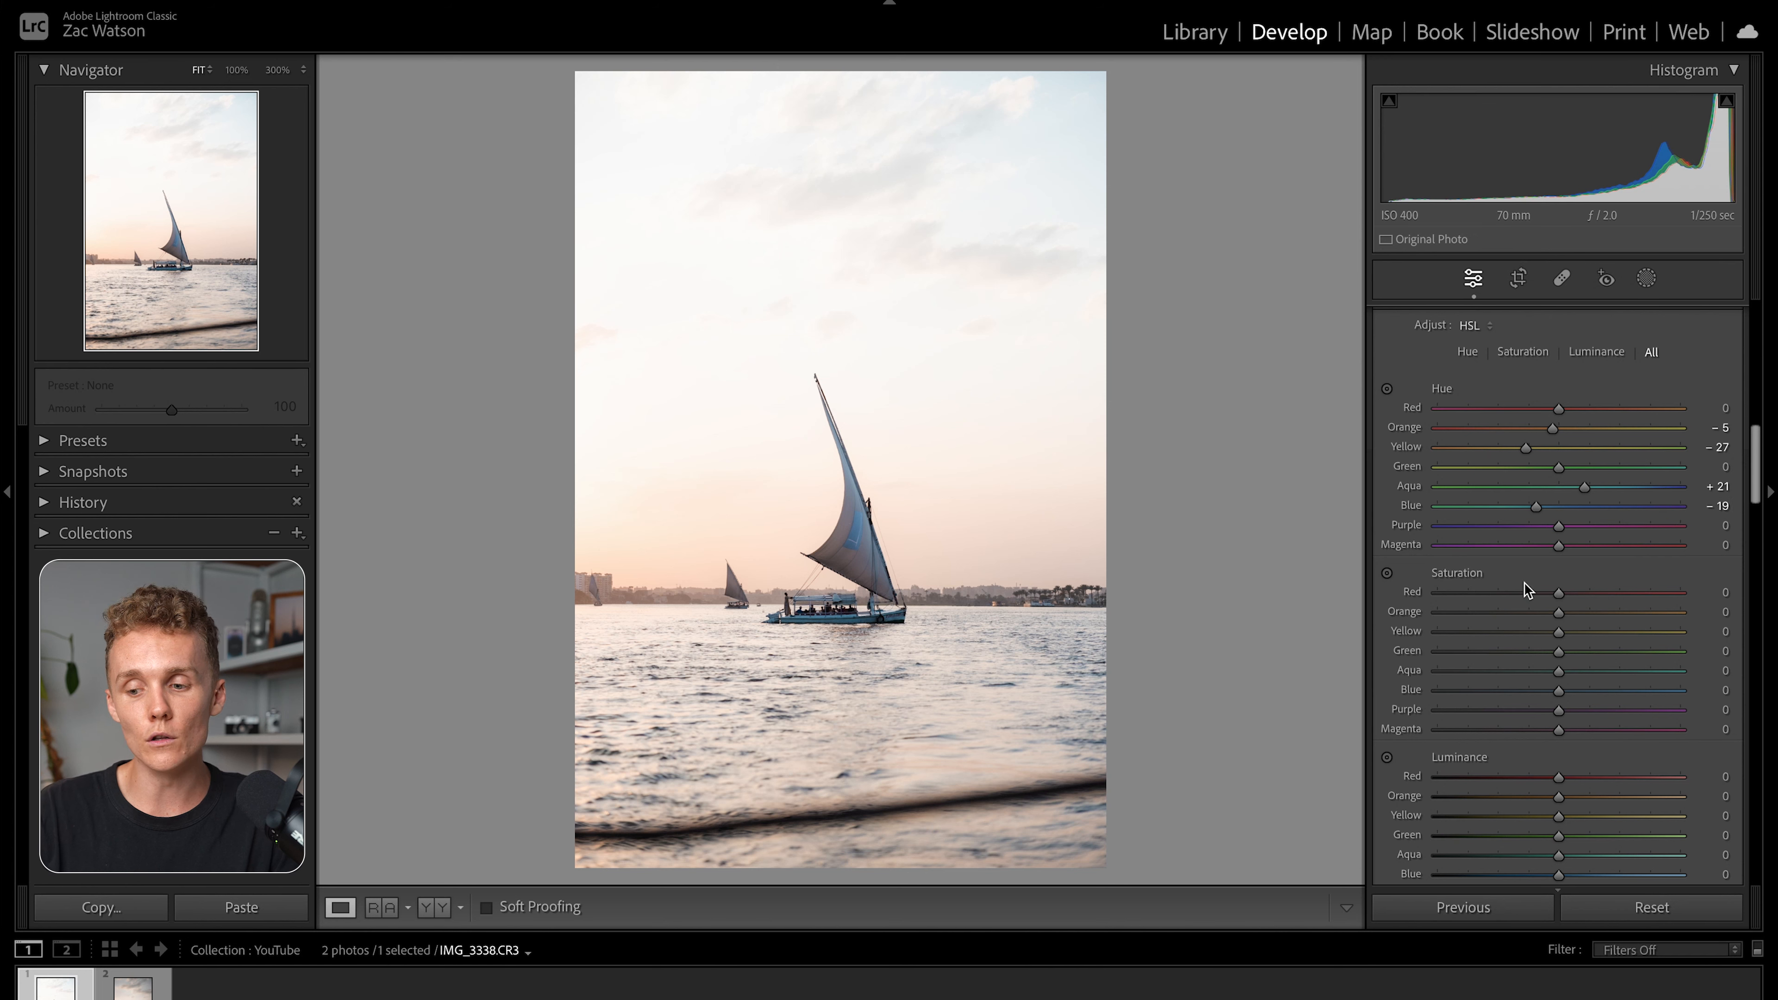
Set the color mixer saturation to Orange +7, Yellow −6, Blue +15, Purple −35 and Magenta −49.
scroll(1523, 581, "down", 1)
scroll(1523, 574, "down", 1)
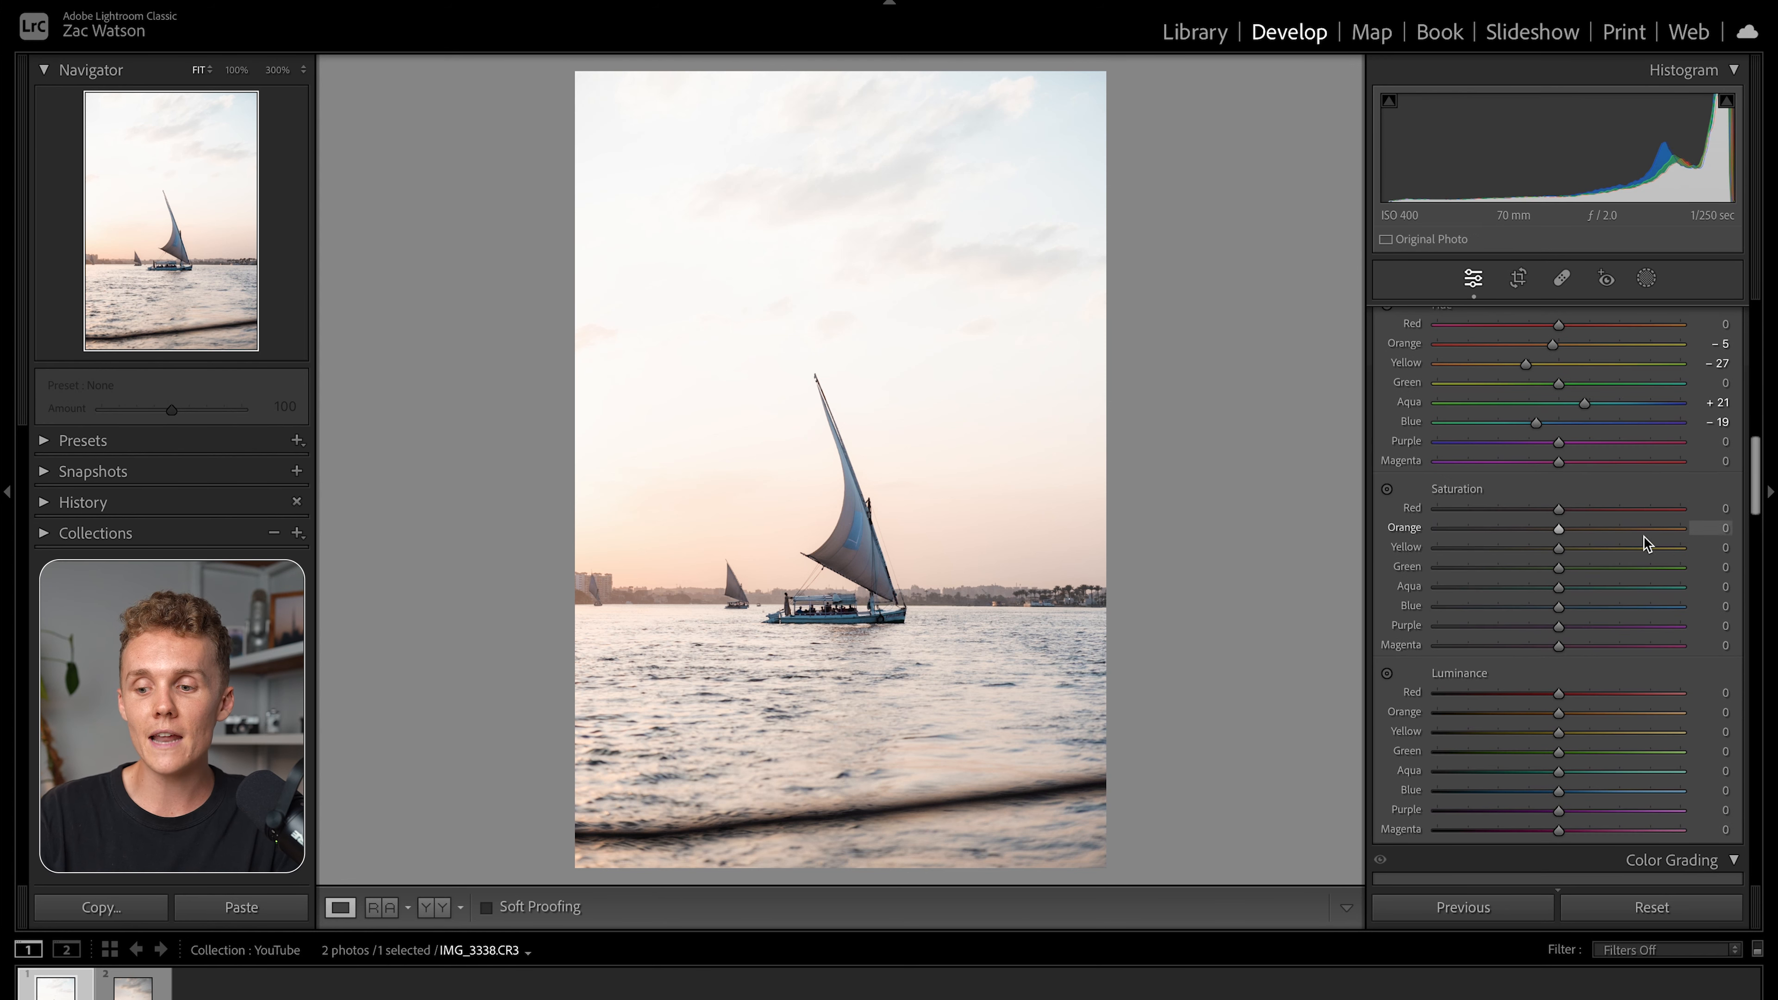
scroll(1623, 518, "down", 1)
left_click(1567, 466)
left_click_drag(1557, 543, 1578, 543)
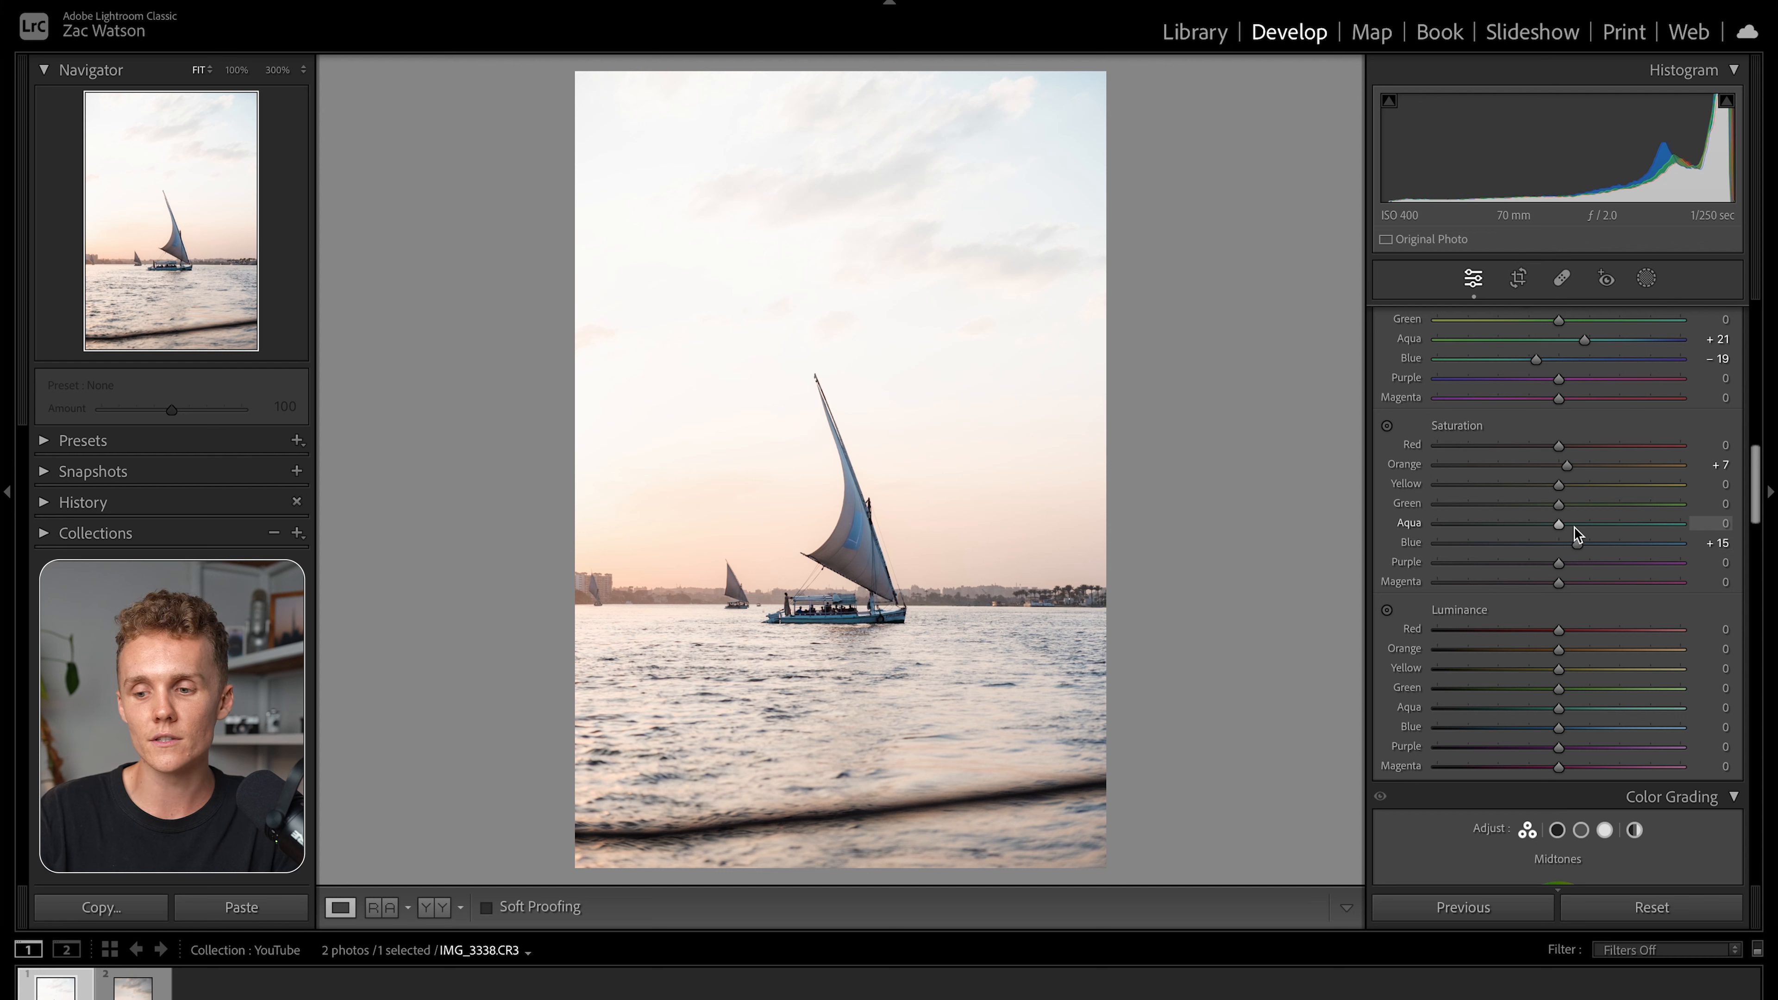
left_click_drag(1557, 485, 1551, 484)
scroll(1595, 504, "down", 2)
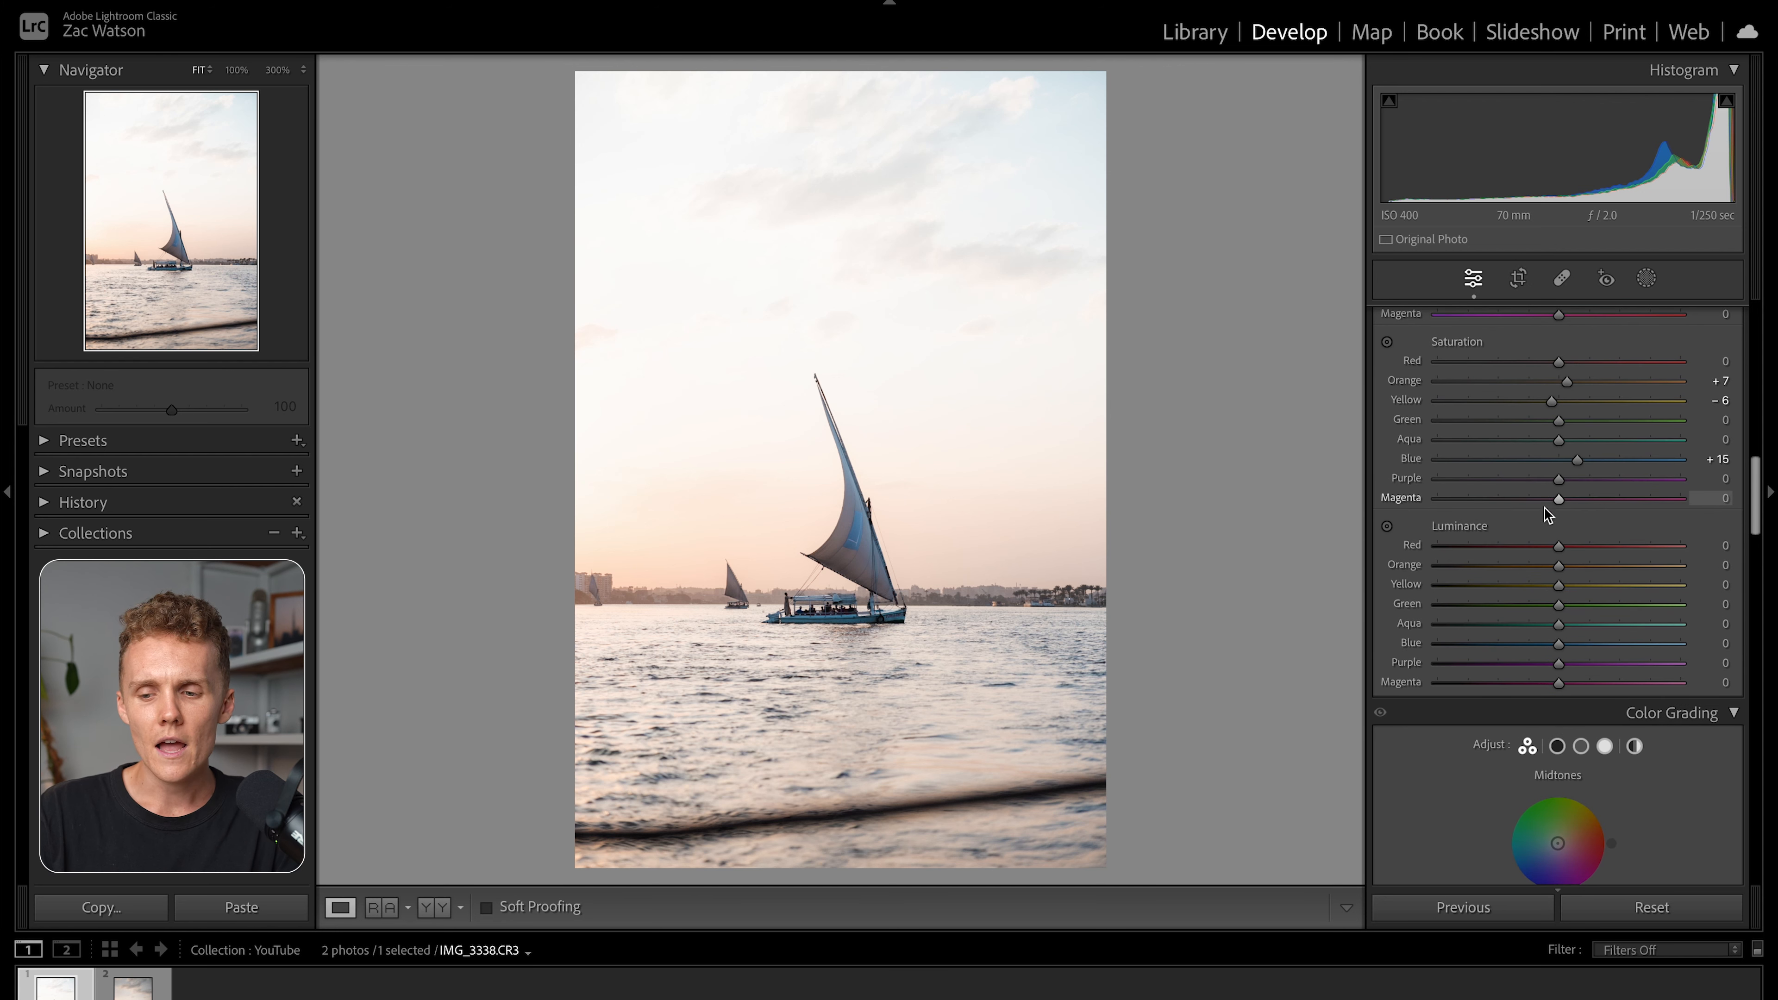
scroll(1560, 510, "up", 1)
left_click_drag(1558, 508, 1498, 526)
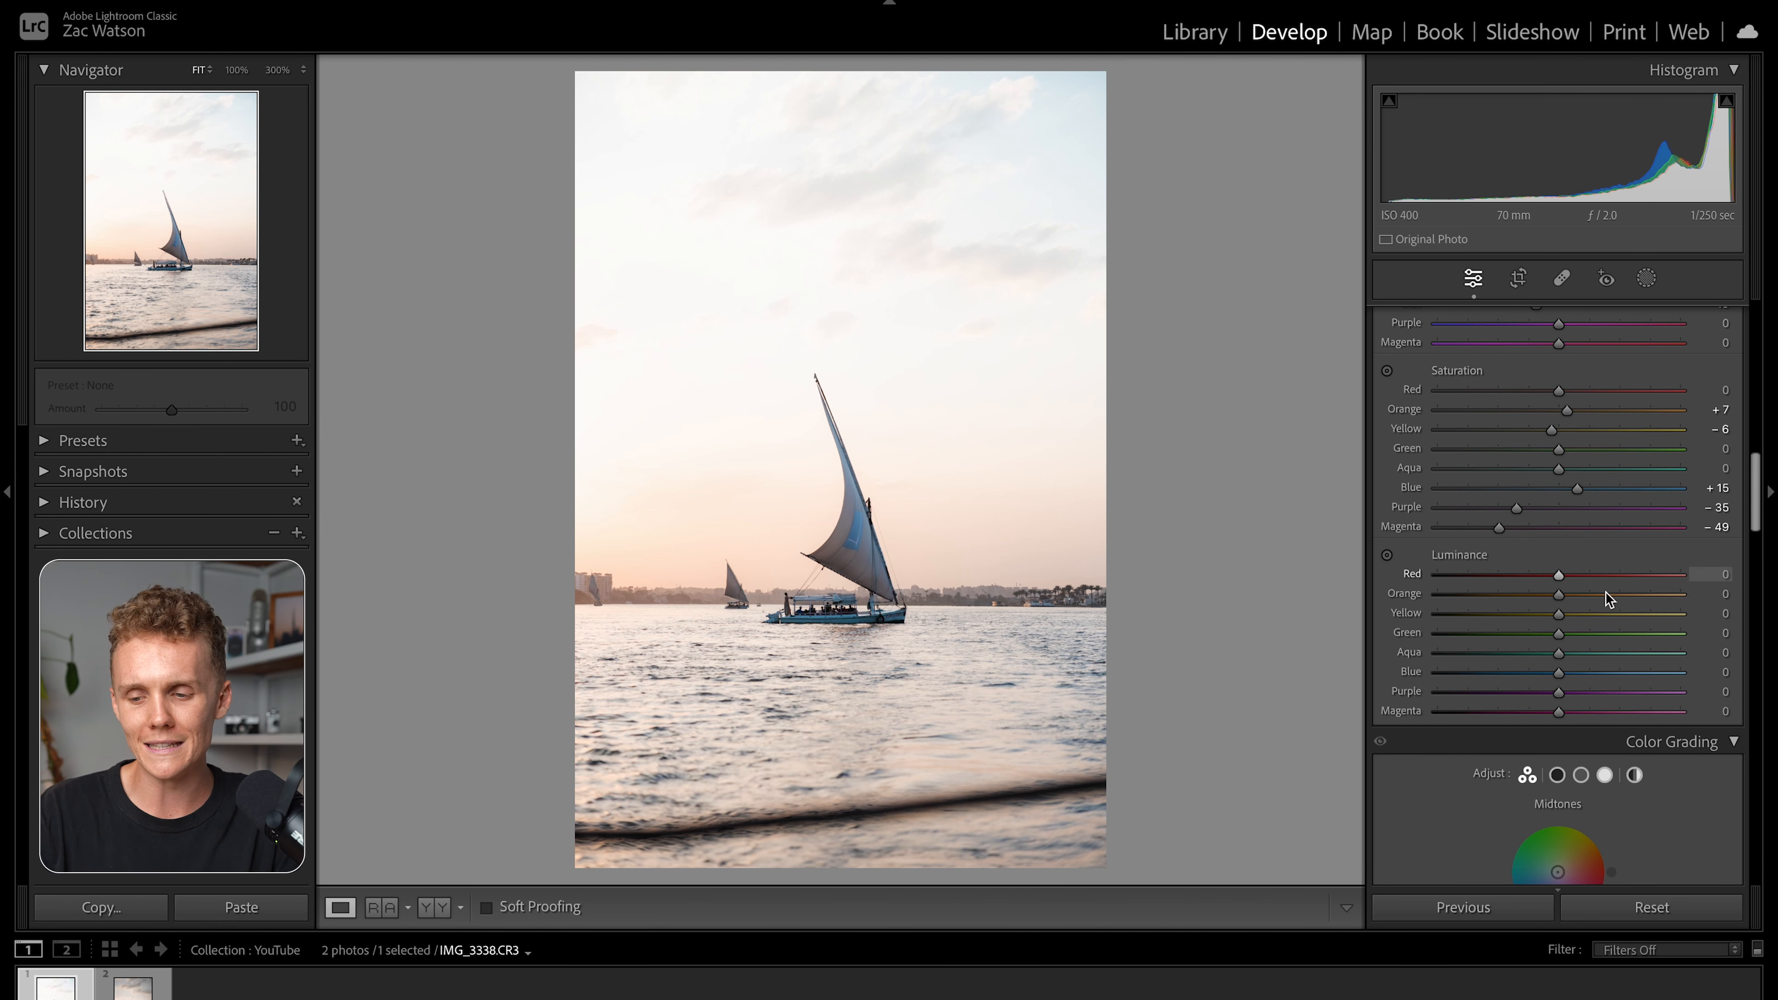
Darken the blues by setting the Blue luminance to −13 in the color mixer.
scroll(1605, 592, "down", 2)
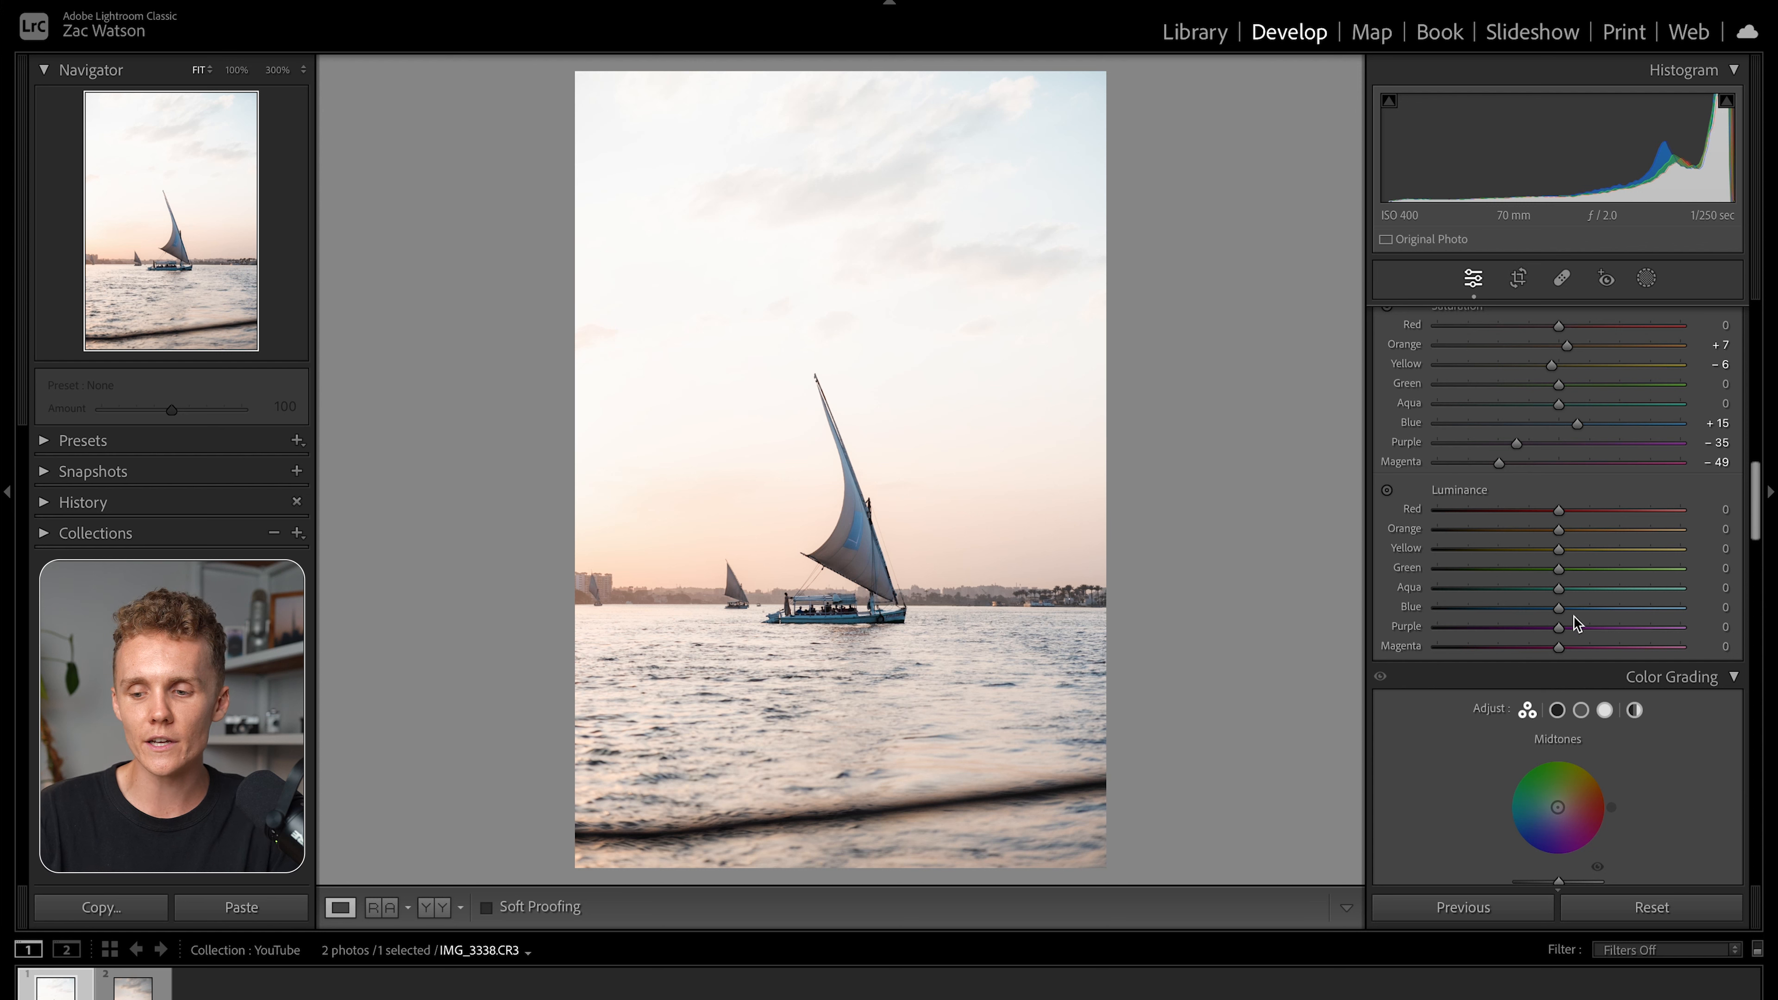
mouse_move(1568, 614)
left_mouse_down()
mouse_move(1581, 611)
mouse_move(1529, 606)
mouse_move(1550, 620)
left_mouse_up()
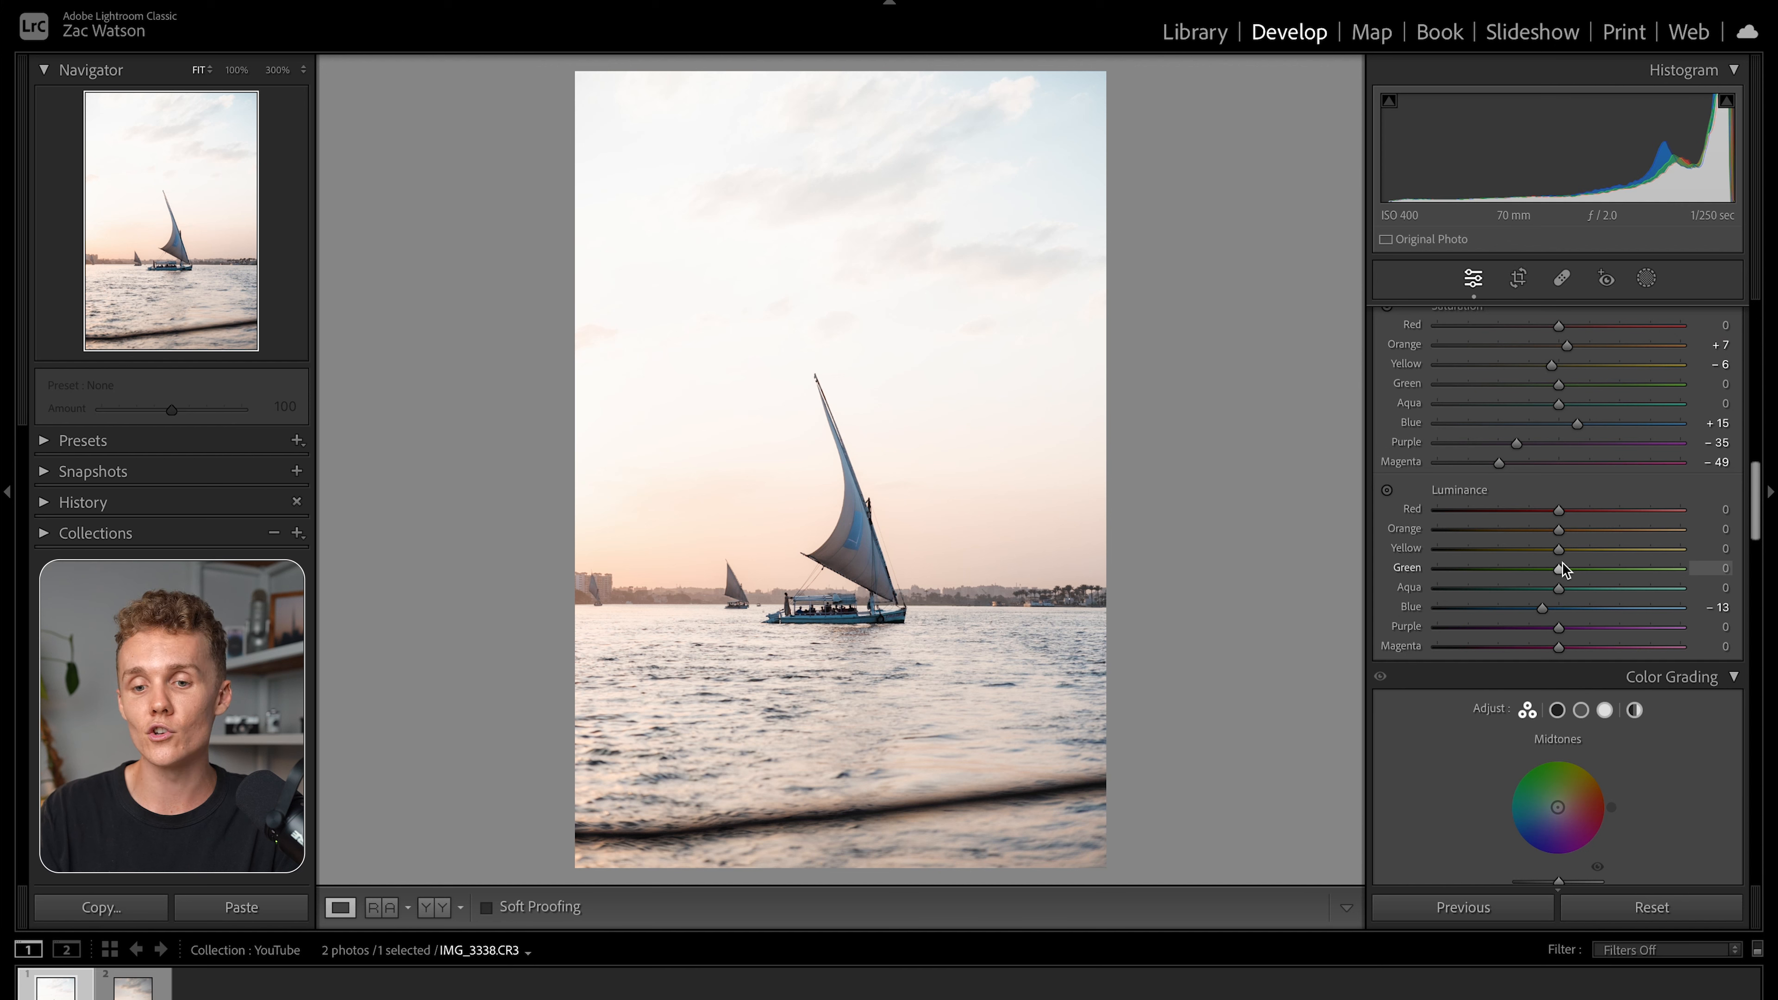
scroll(1540, 785, "down", 3)
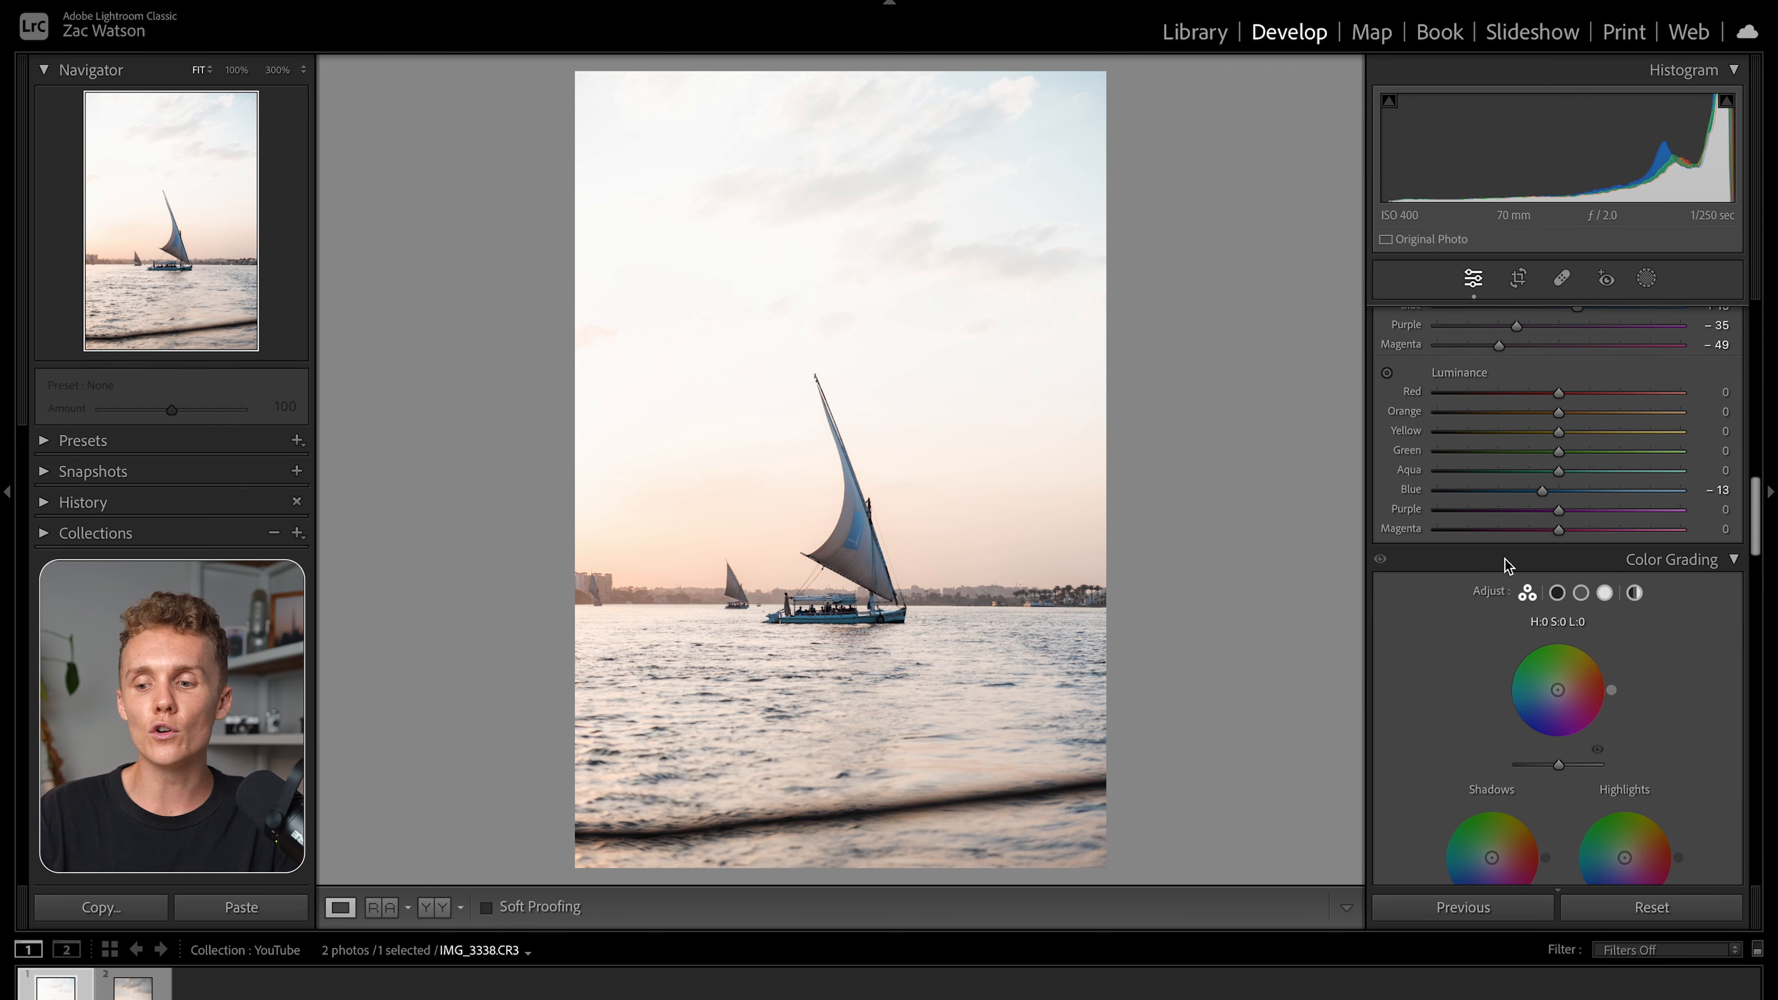
scroll(1575, 732, "down", 3)
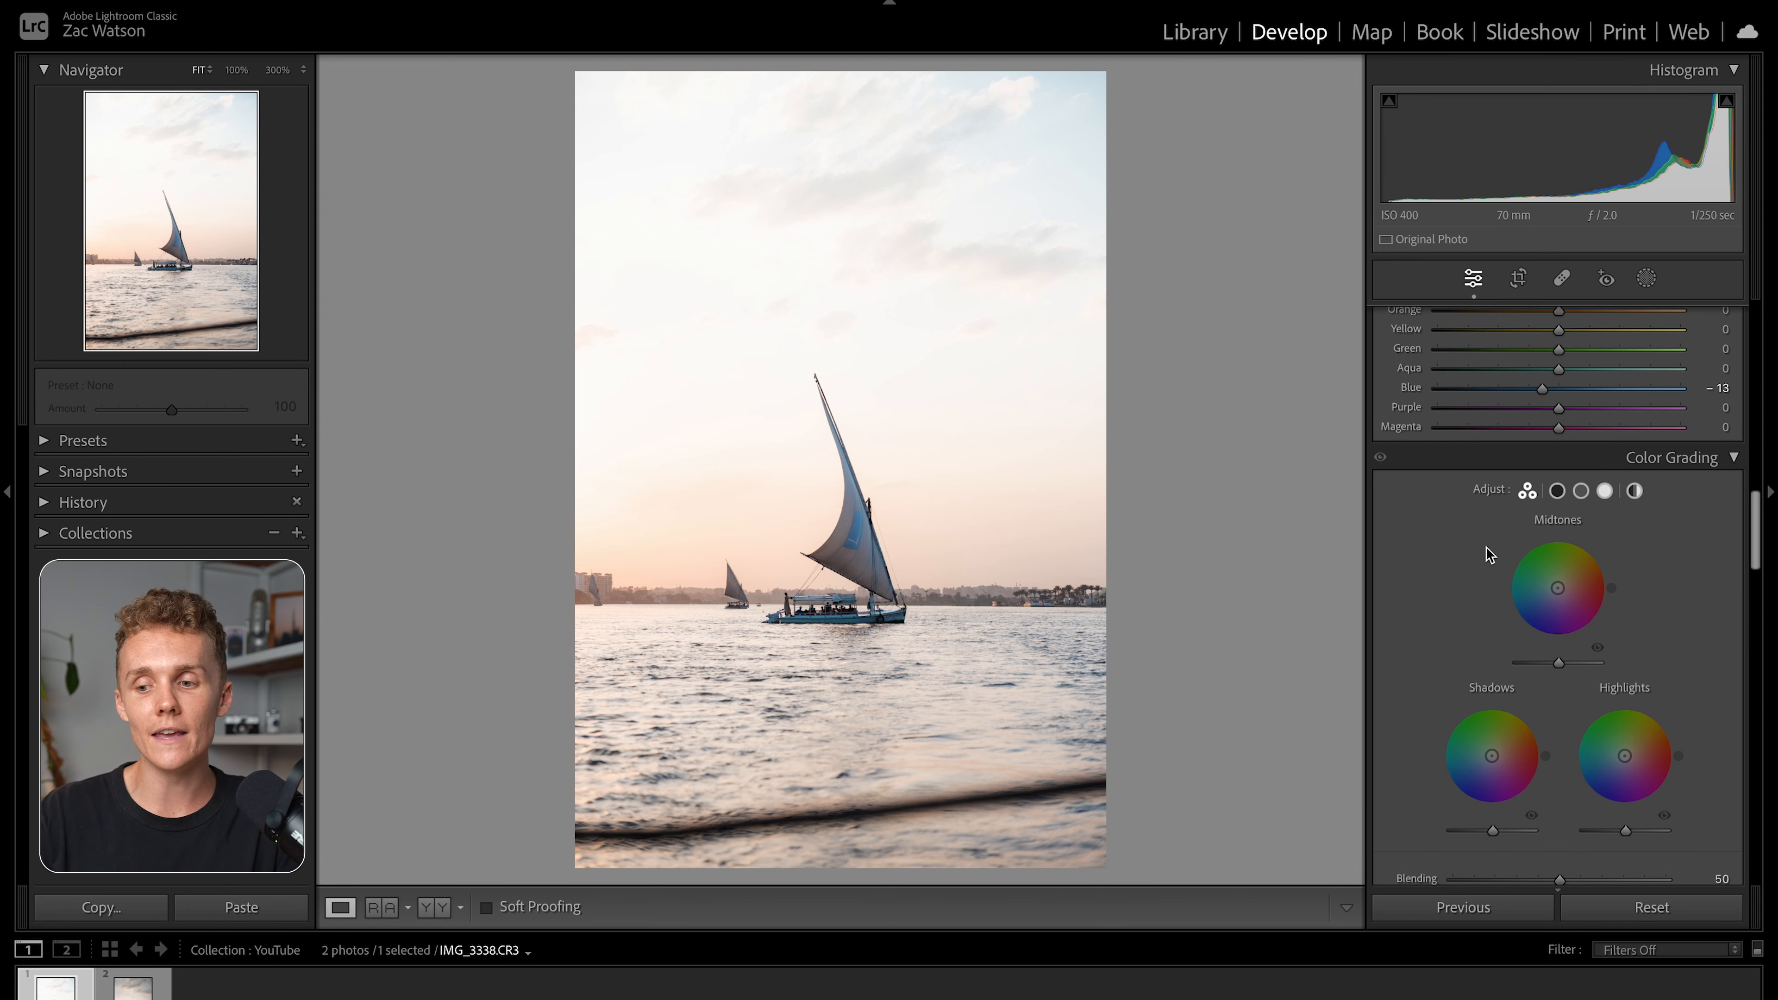
Create a sky mask and set its Exposure to −0.39 and Shadows to 8.
left_click(1646, 279)
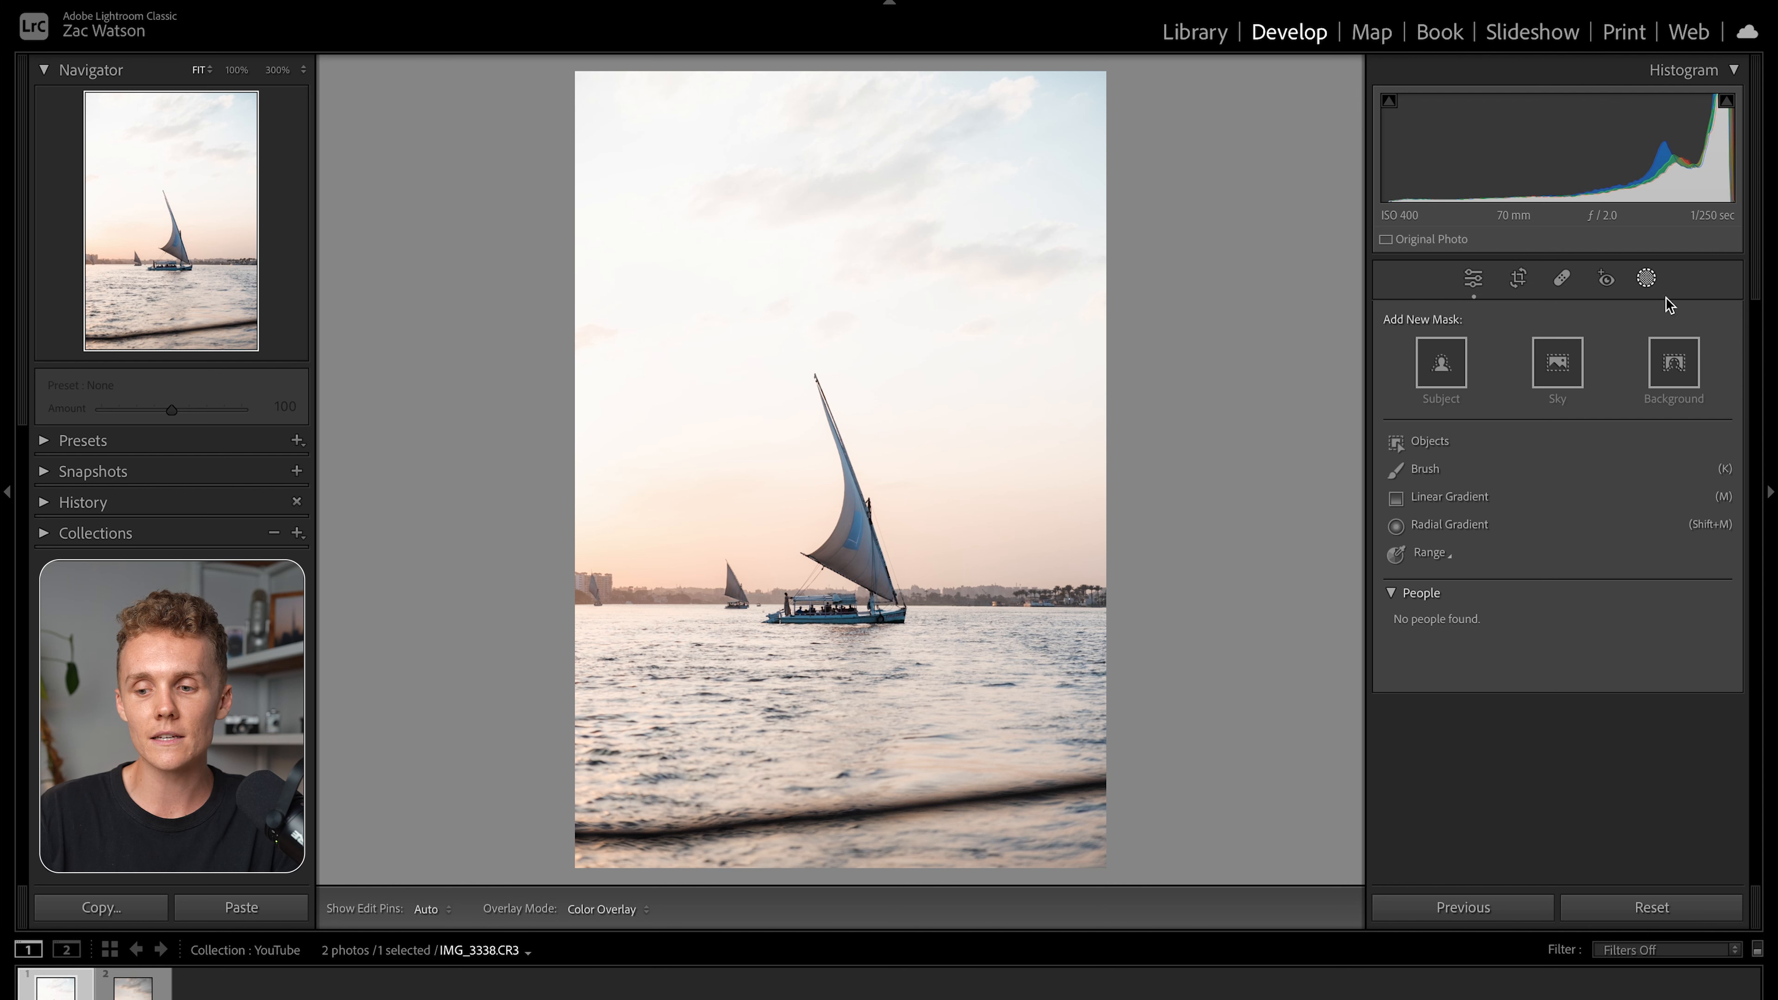
left_click(1550, 362)
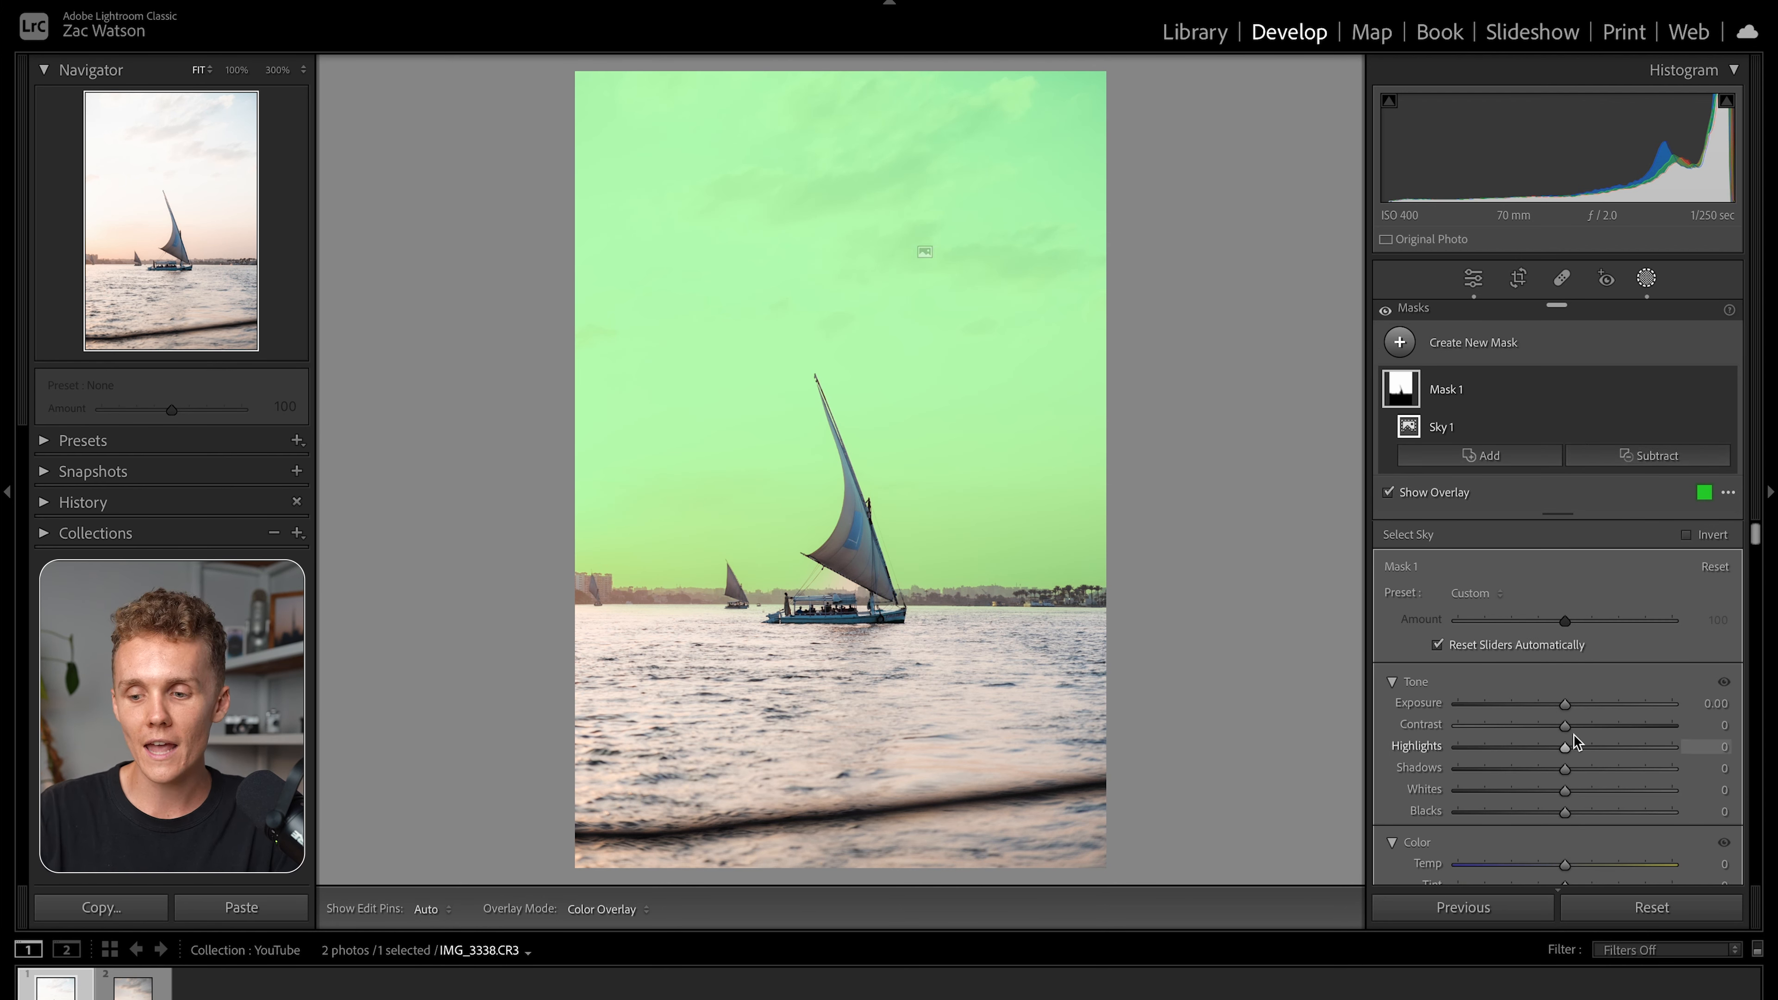
left_click_drag(1565, 703, 1550, 704)
scroll(1587, 687, "down", 3)
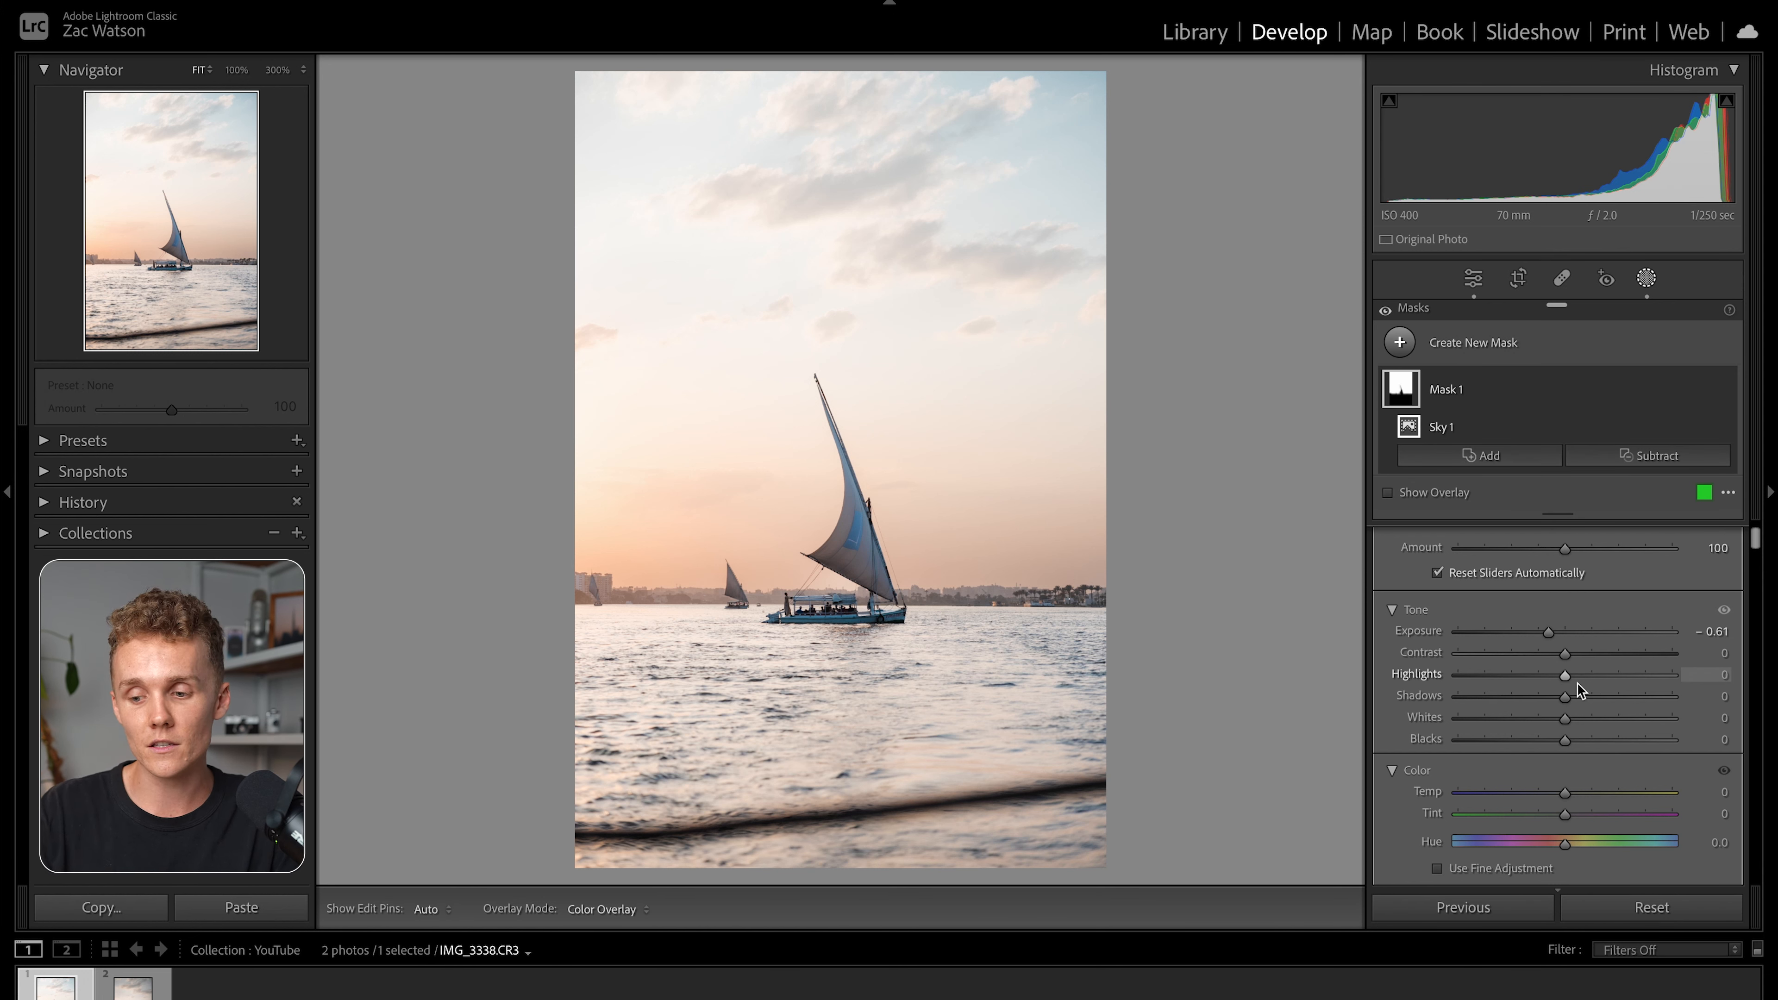
left_click_drag(1551, 633, 1556, 635)
scroll(1583, 674, "down", 2)
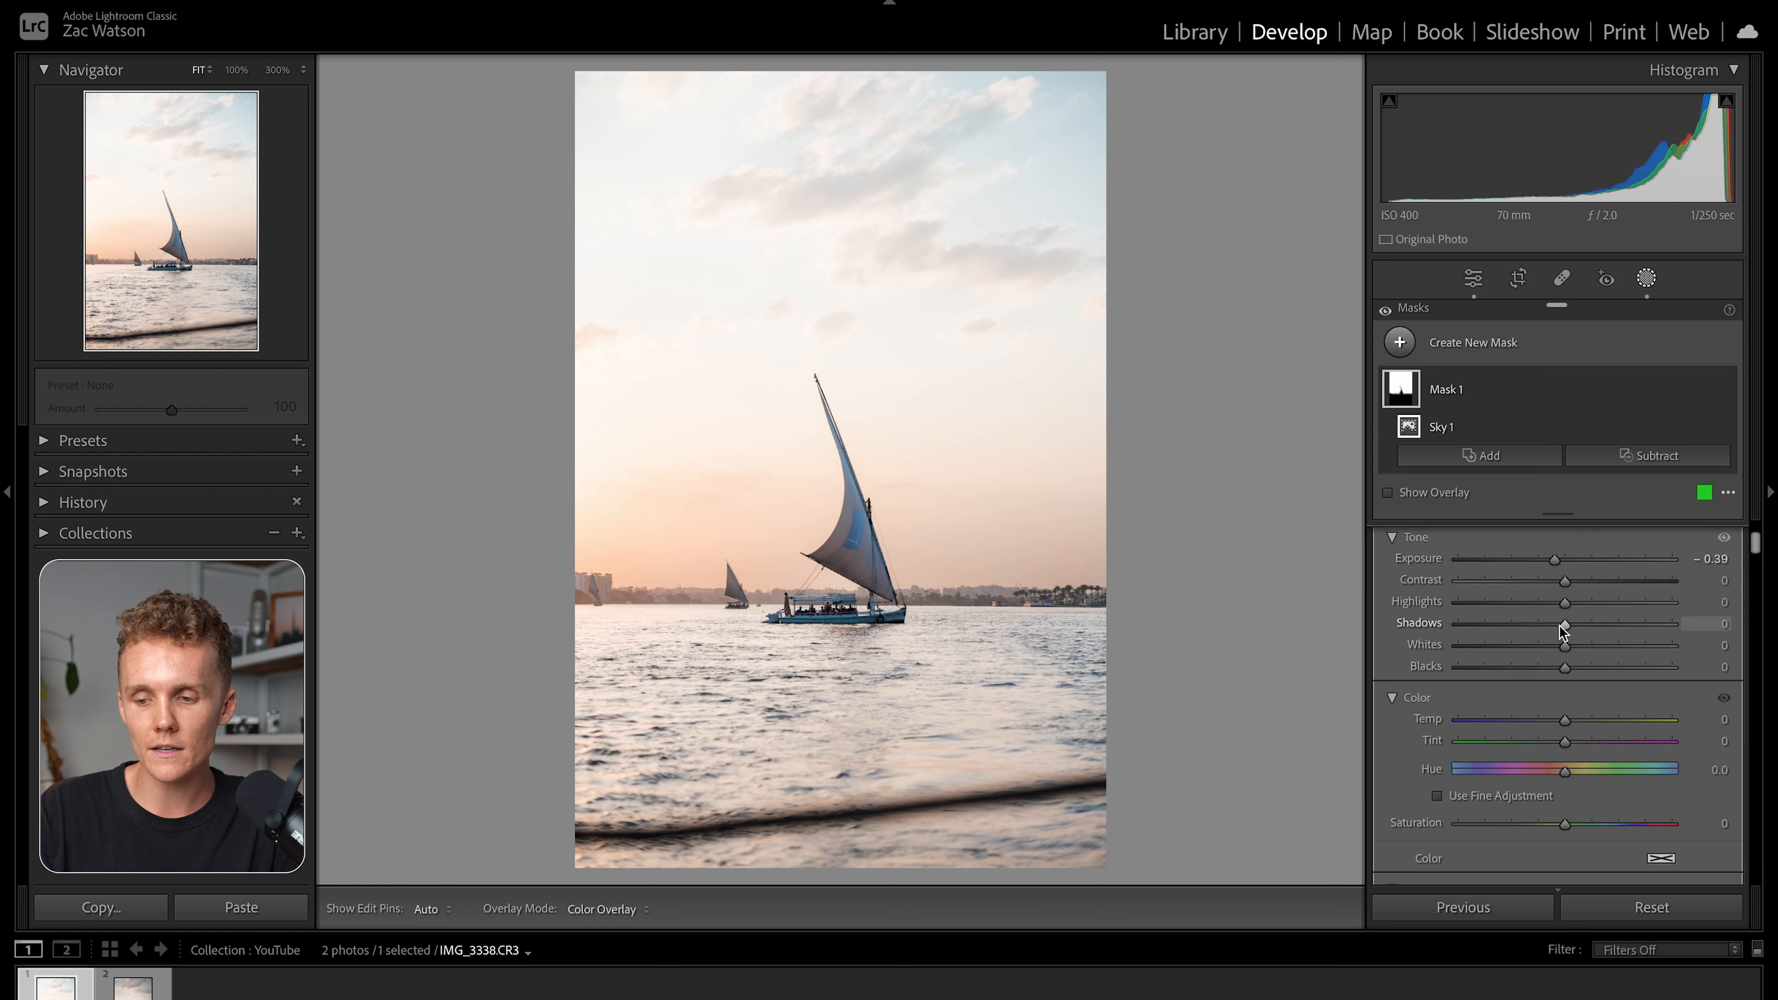
left_click_drag(1566, 626, 1572, 625)
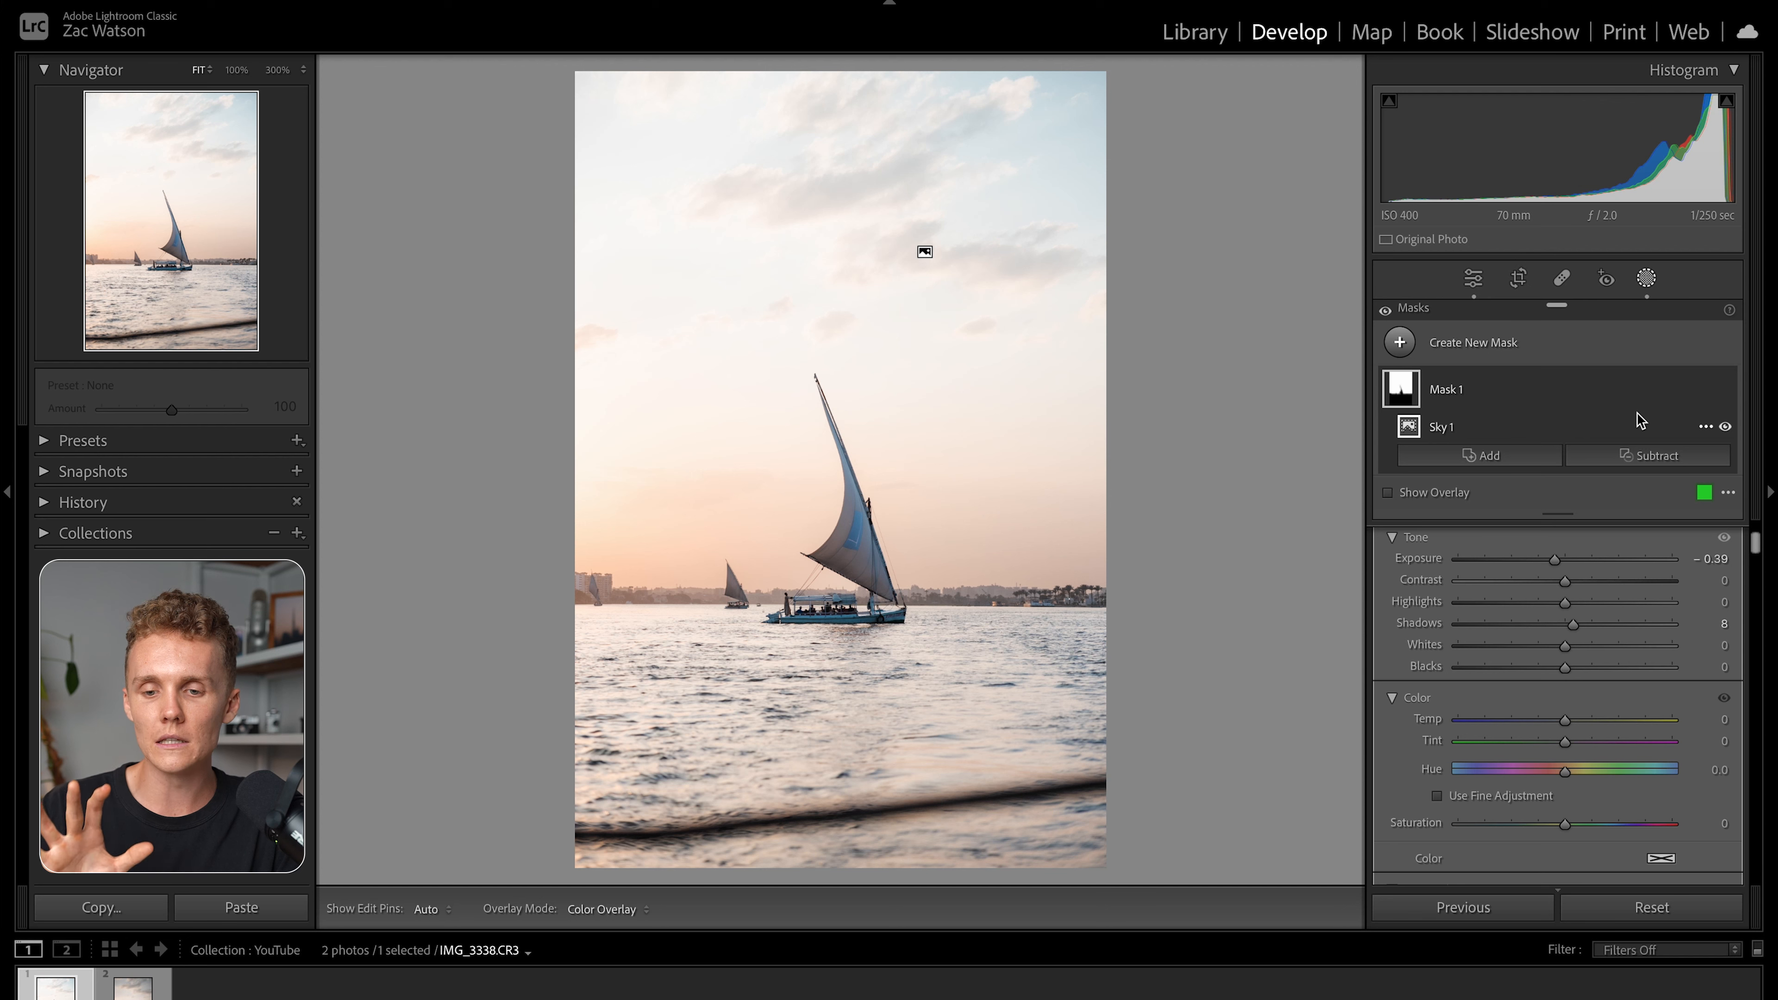
Add a linear gradient mask rising from the foreground water to just above the horizon, with Exposure −0.83 and Temp −3.
left_click(1400, 343)
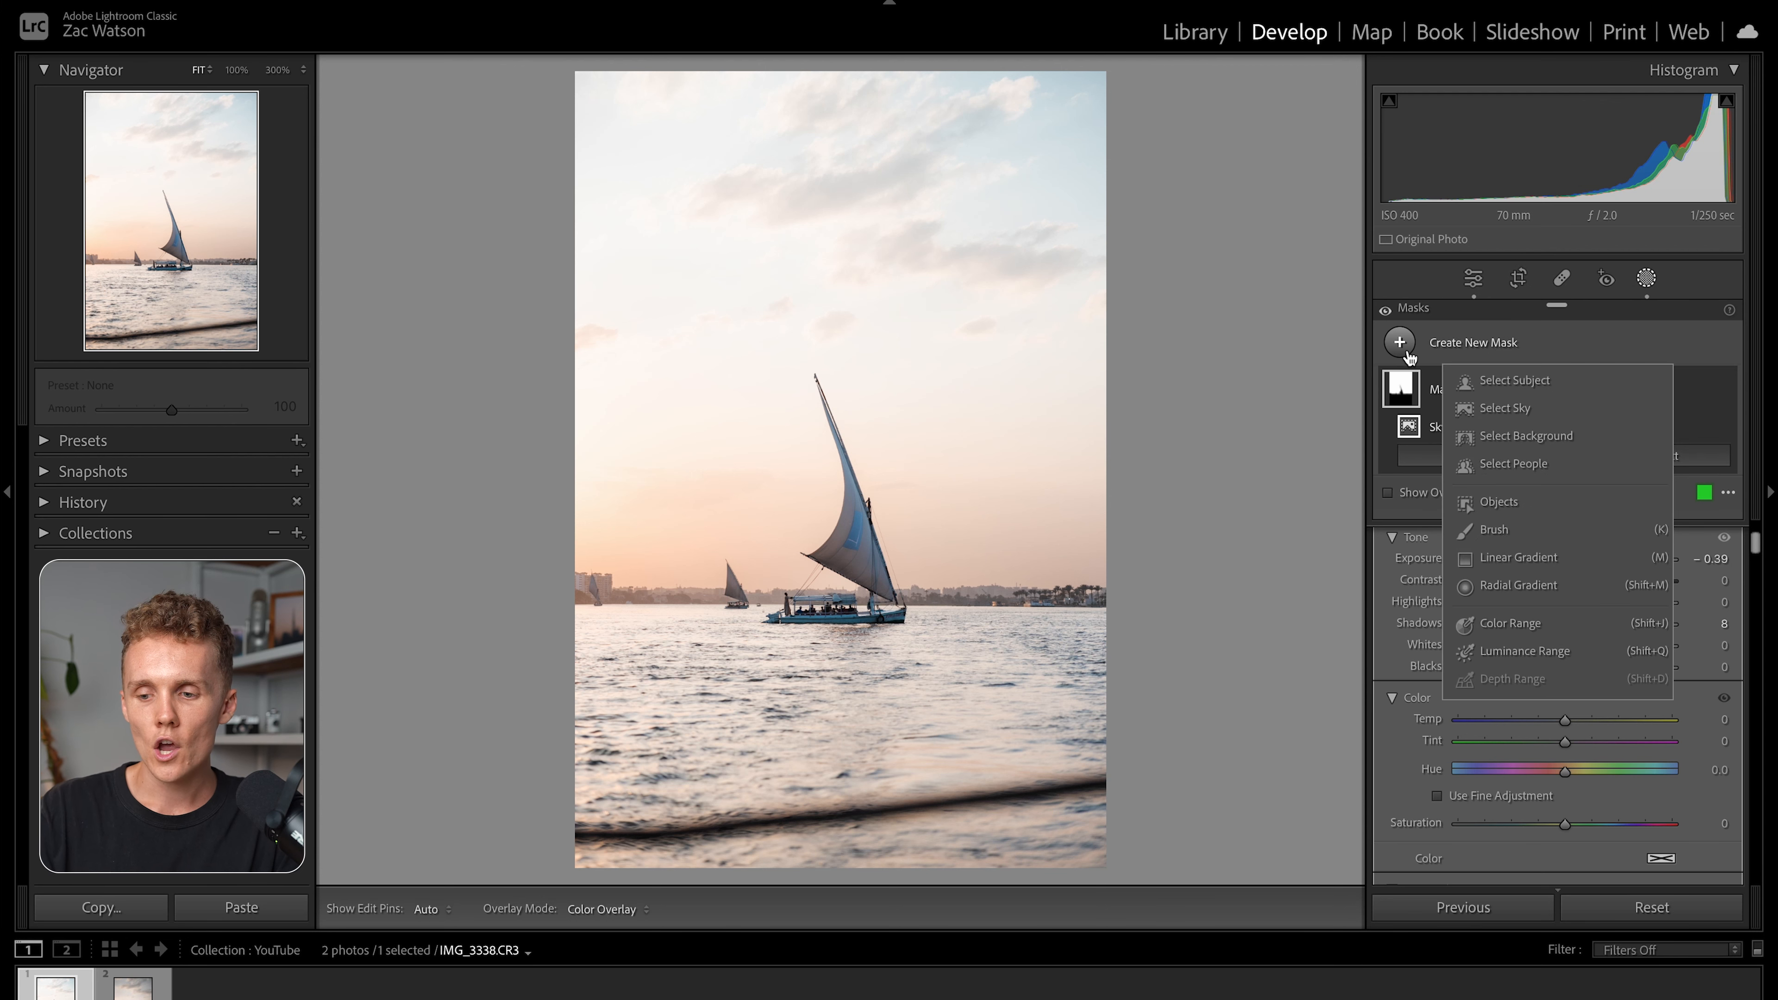
left_click(1494, 556)
left_click_drag(866, 815, 866, 559)
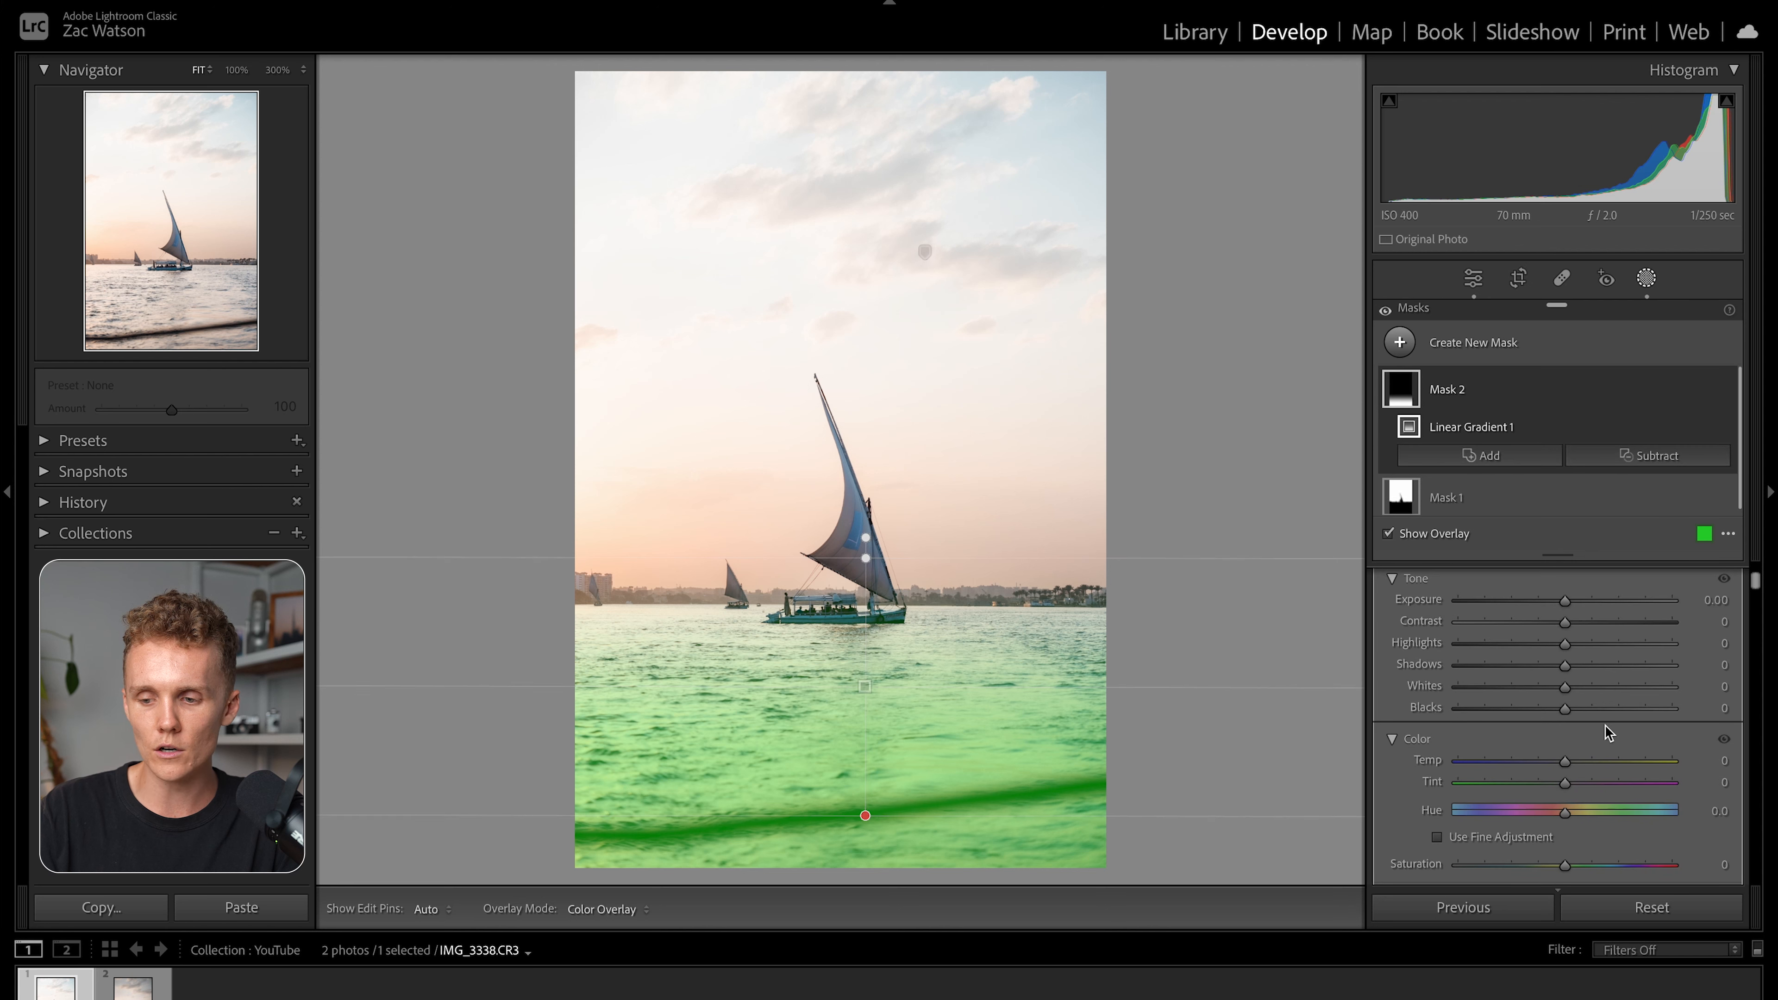
left_click_drag(1561, 599, 1539, 600)
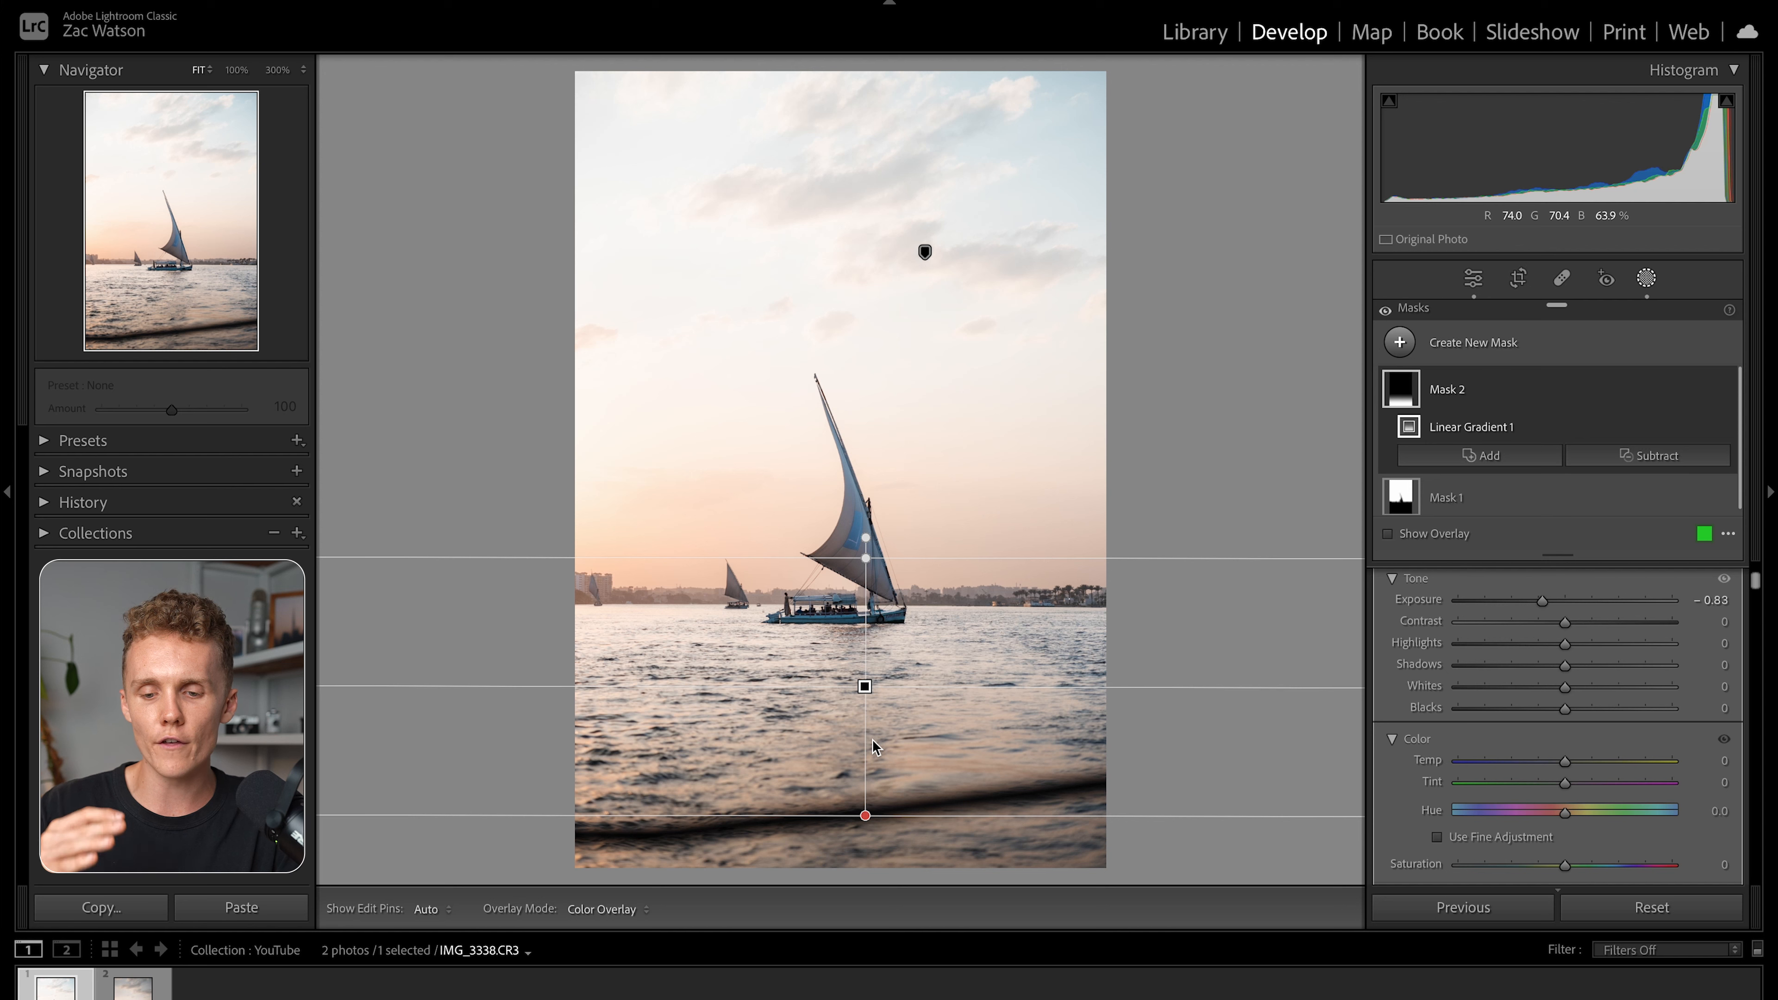
mouse_move(1563, 760)
left_mouse_down()
mouse_move(1543, 759)
mouse_move(1561, 769)
left_mouse_up()
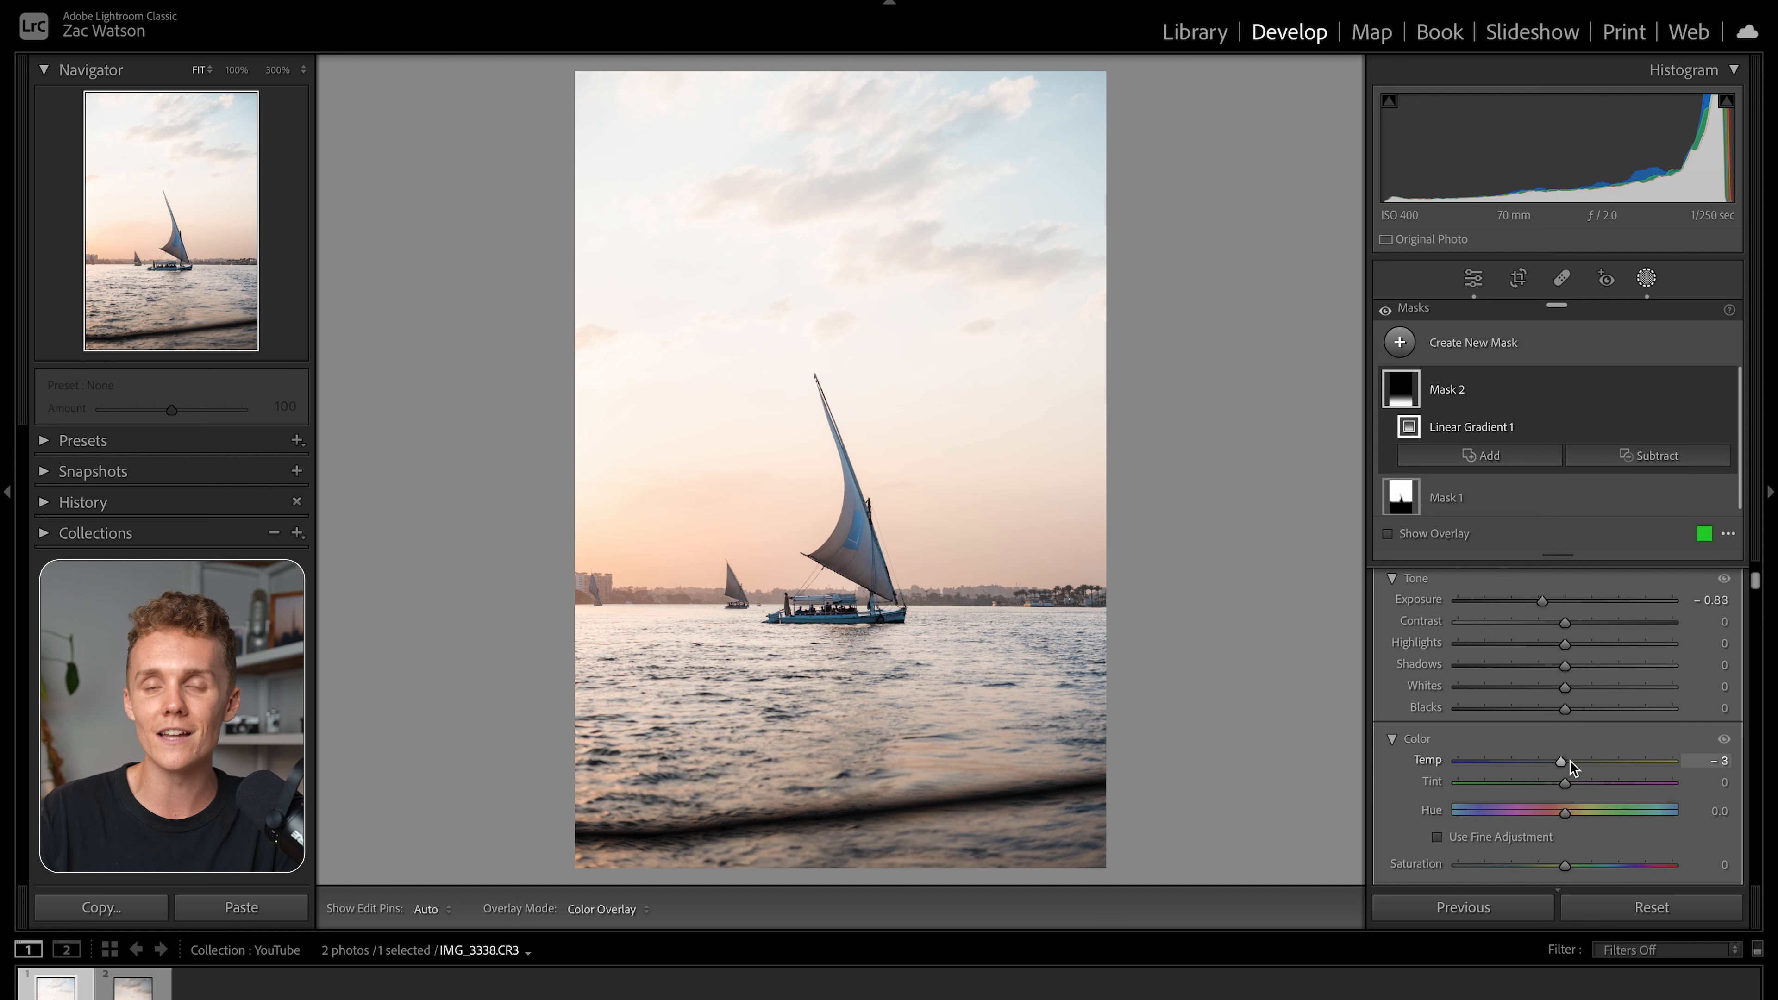
Leave masking and set the photo's overall Exposure to −0.20.
left_click(1646, 278)
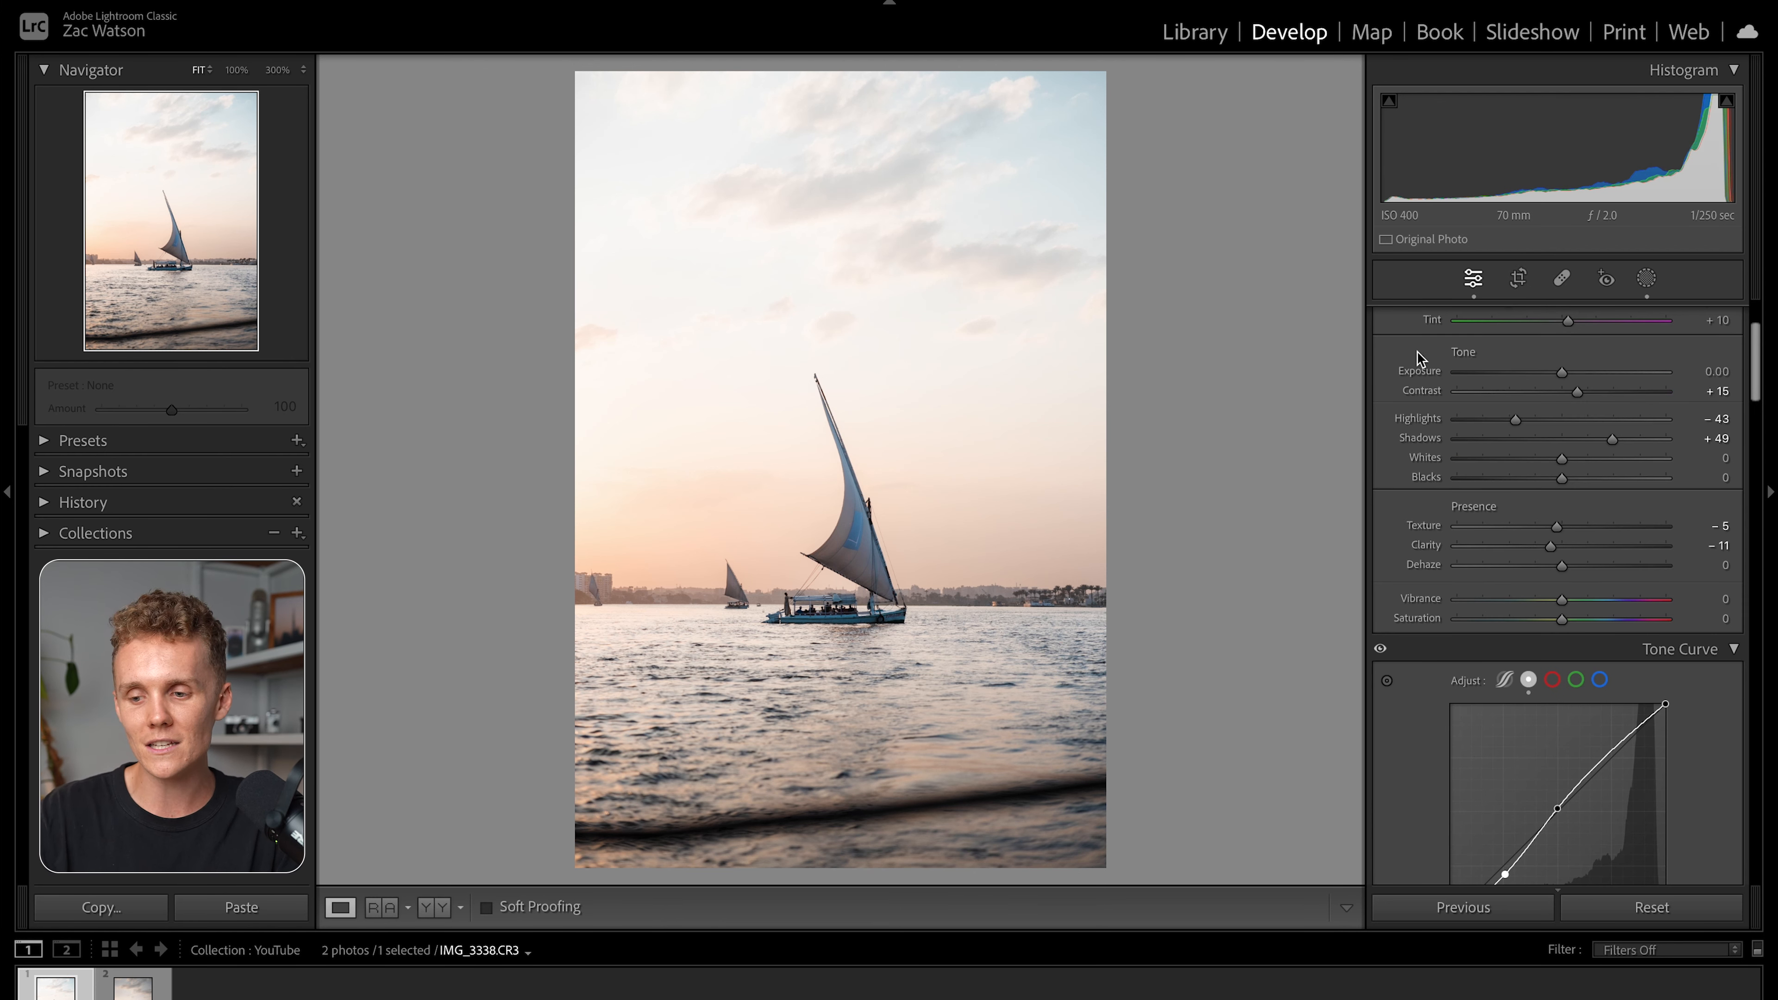
left_click_drag(1559, 375, 1554, 375)
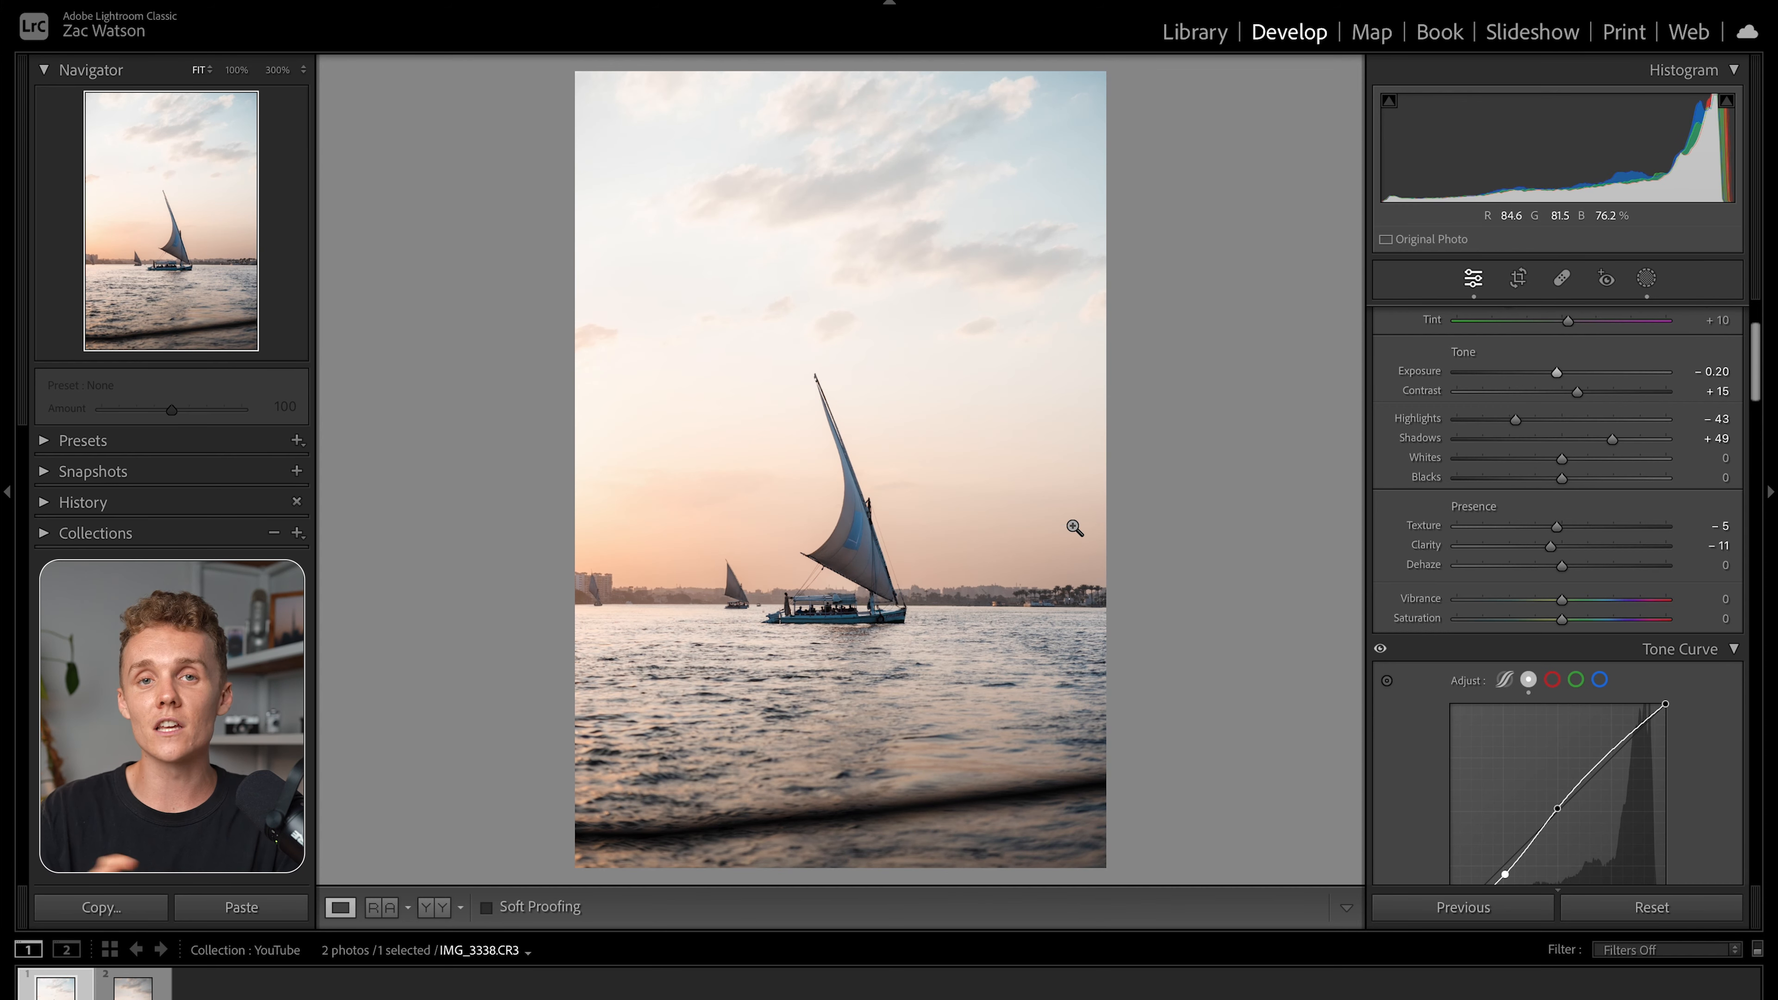
scroll(1455, 720, "down", 15)
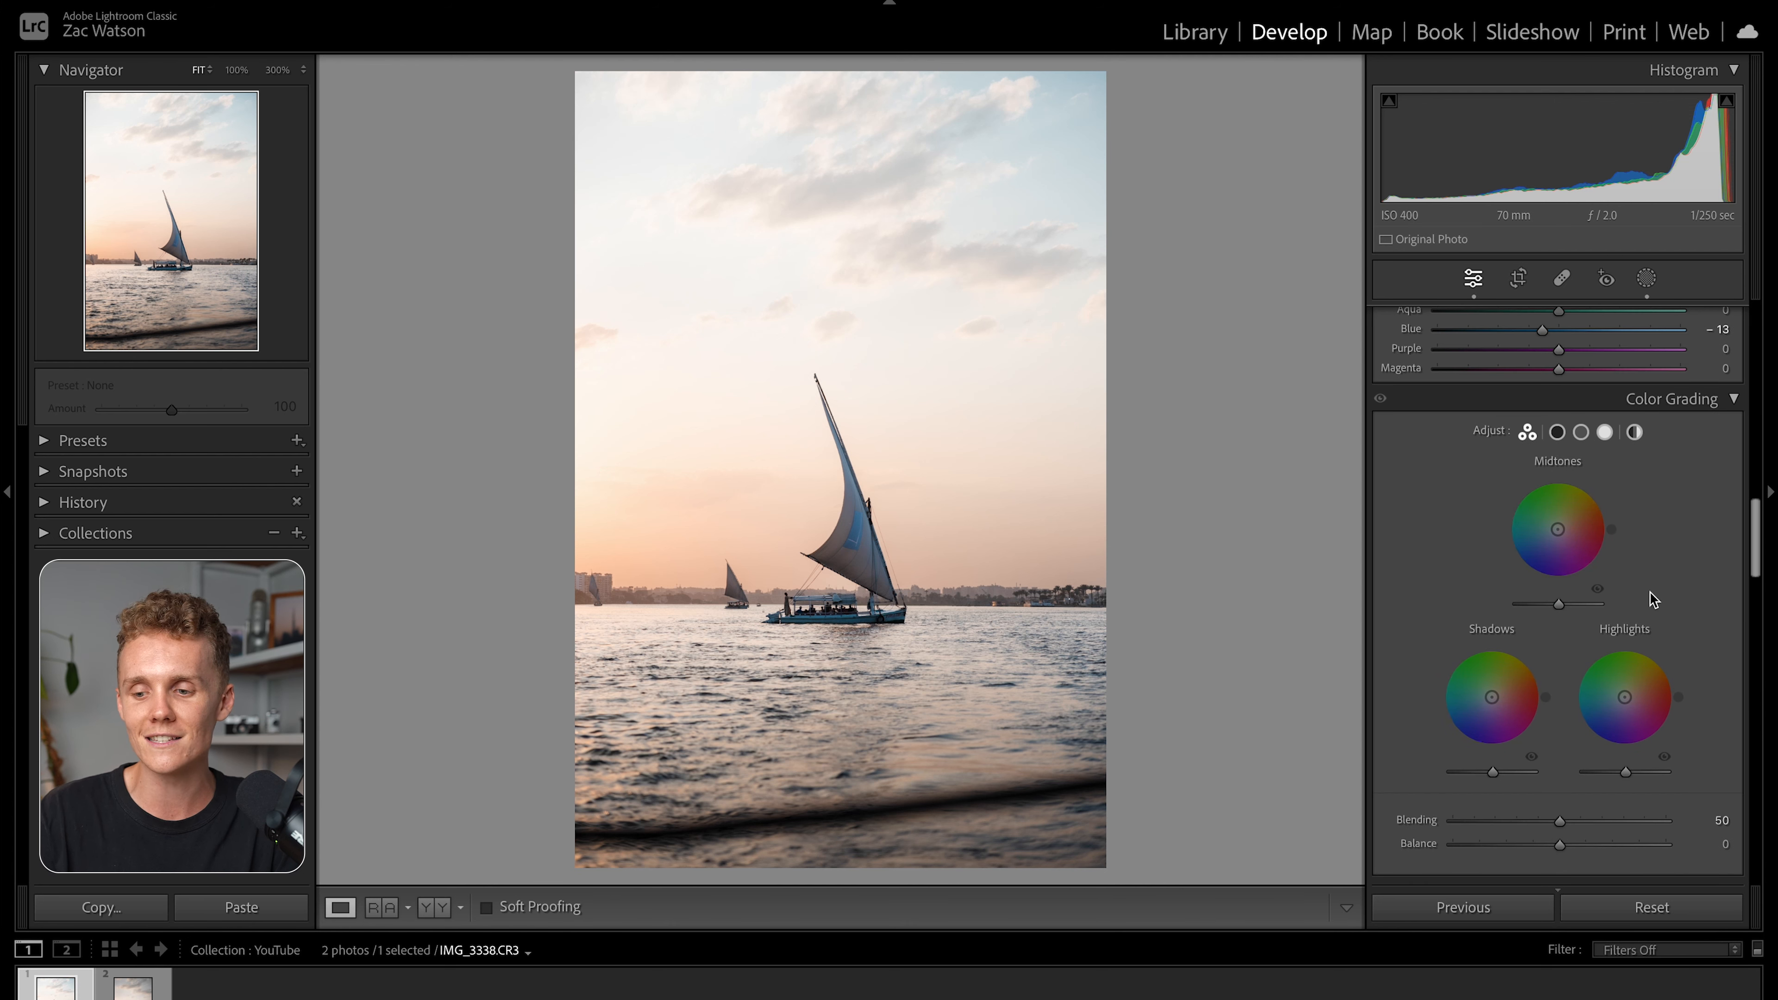
Tint the shadows teal in Color Grading at about hue 193 and saturation 22.
left_click_drag(1492, 697, 1485, 700)
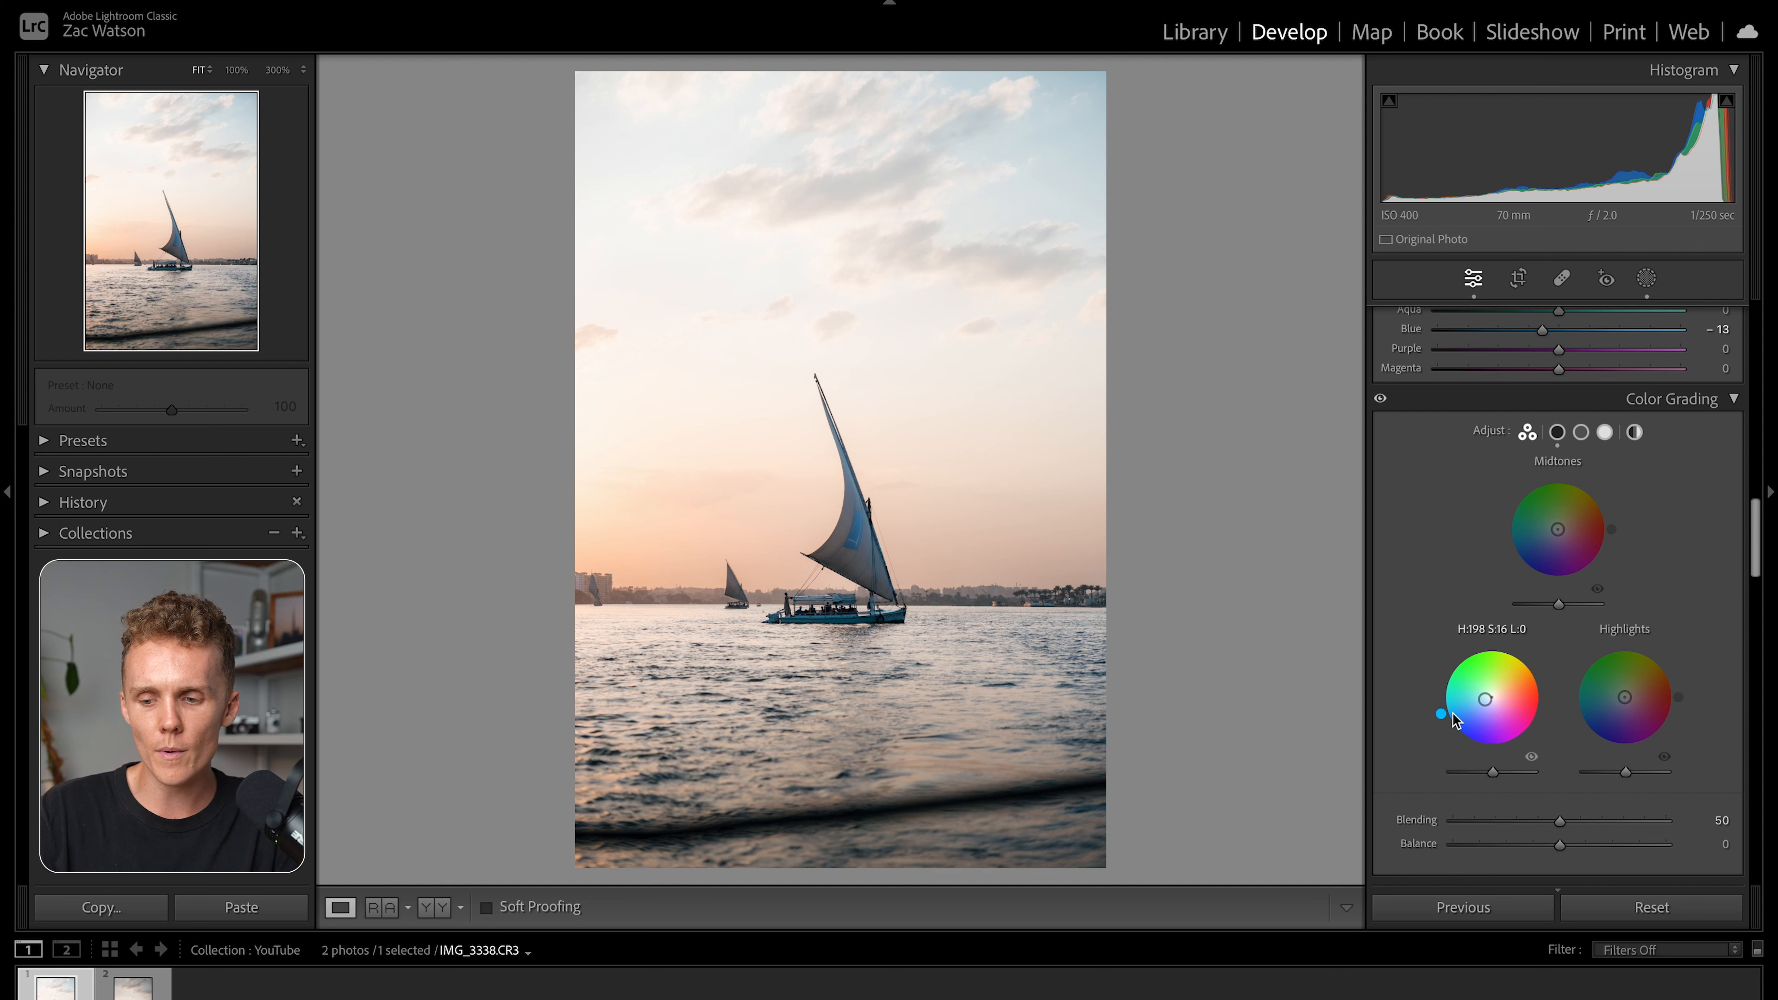
left_click_drag(1440, 713, 1482, 698)
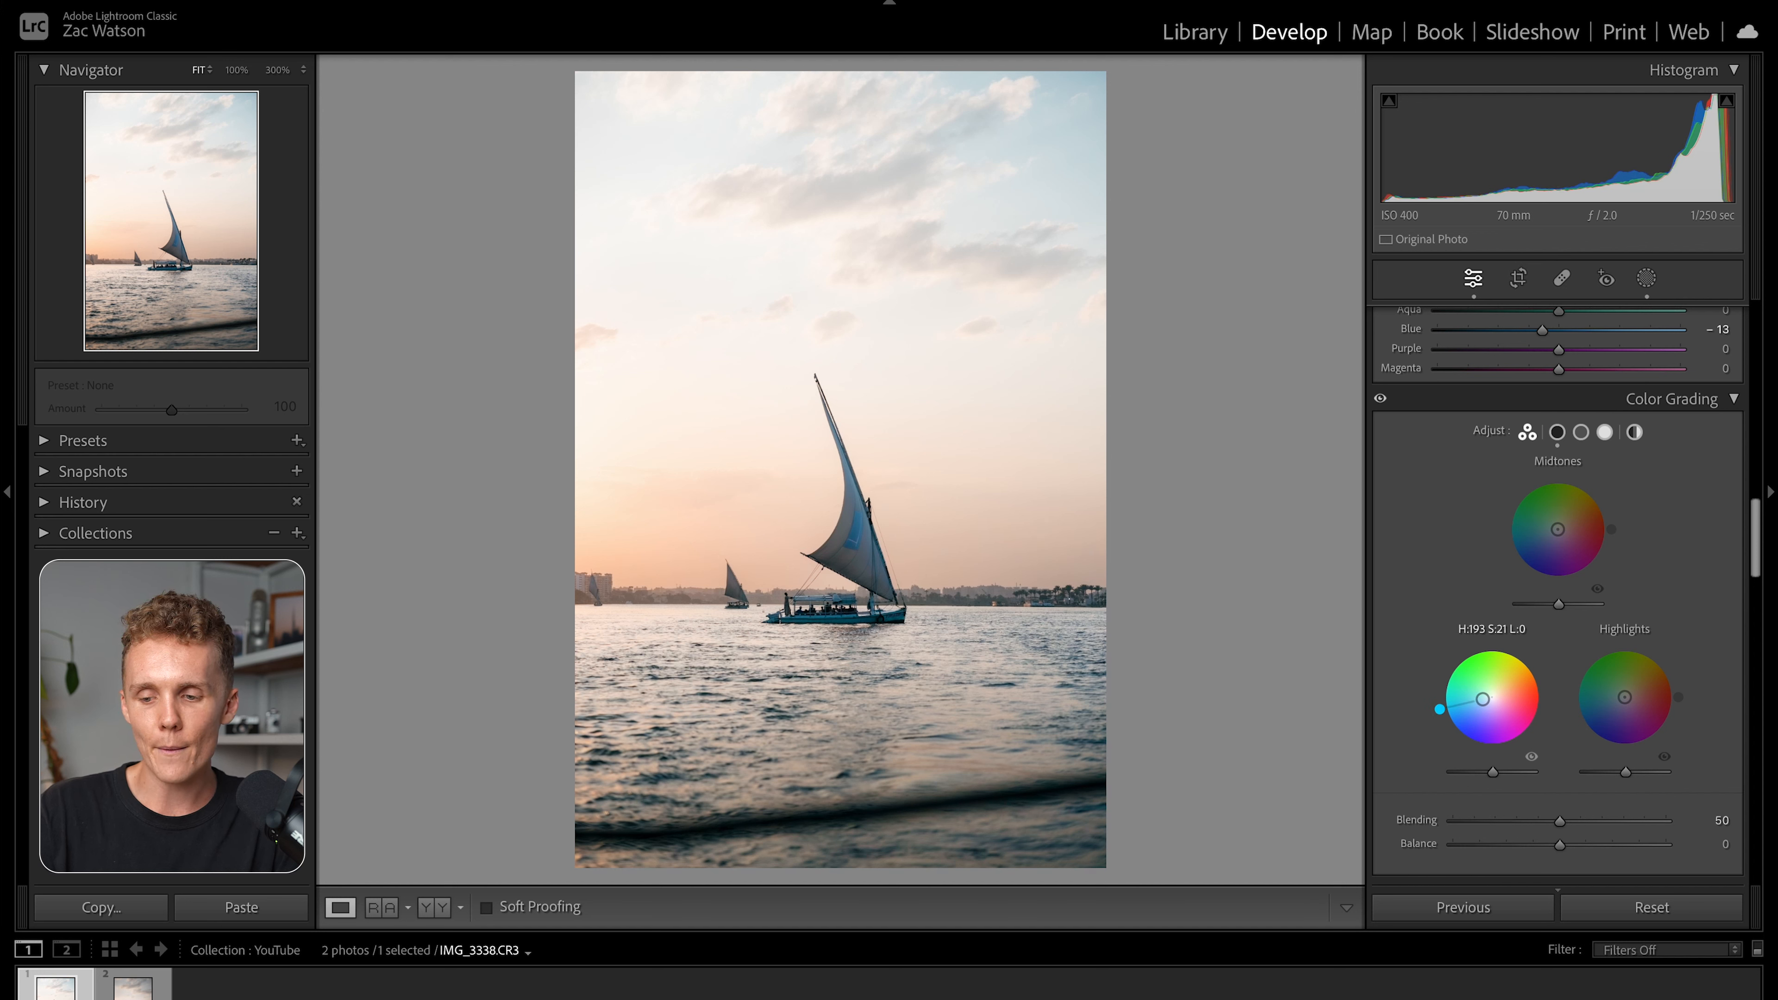
left_click_drag(1482, 699, 1484, 699)
Tint the midtones orange near hue 28, push the shadows slightly further into teal, and add a faint blue to the highlights.
left_click_drag(1558, 530, 1566, 524)
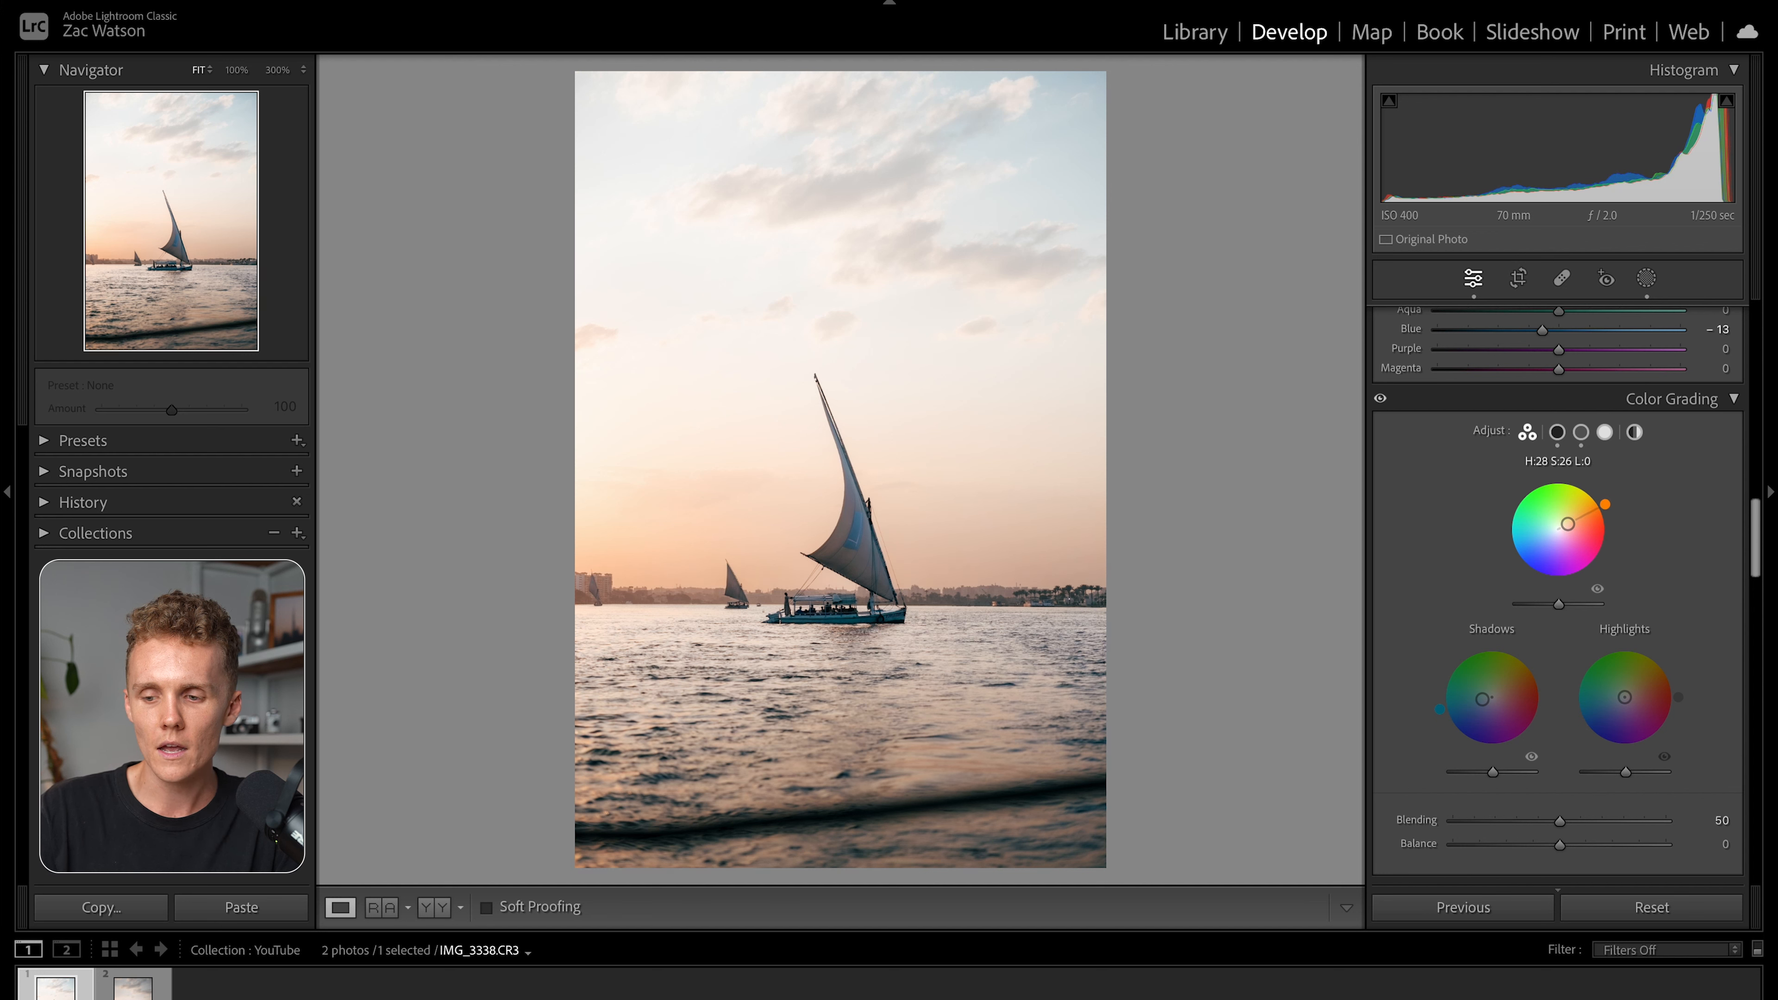
left_click_drag(1569, 523, 1567, 523)
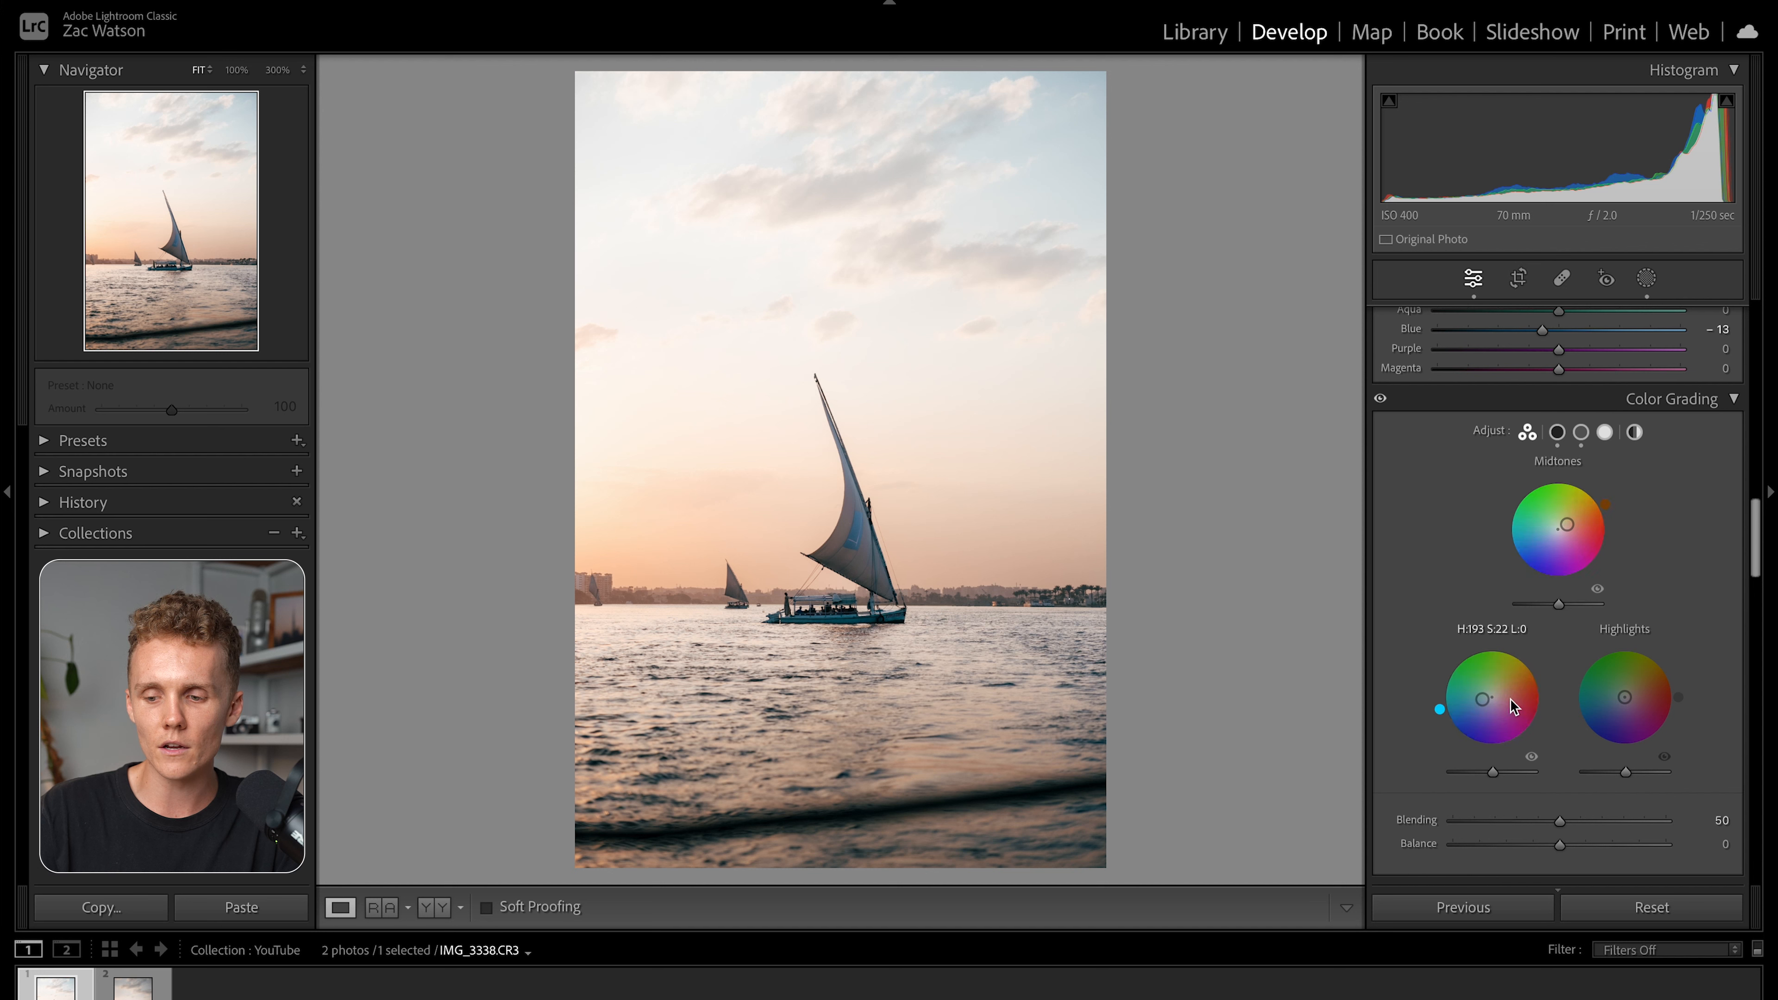
left_click_drag(1481, 699, 1476, 701)
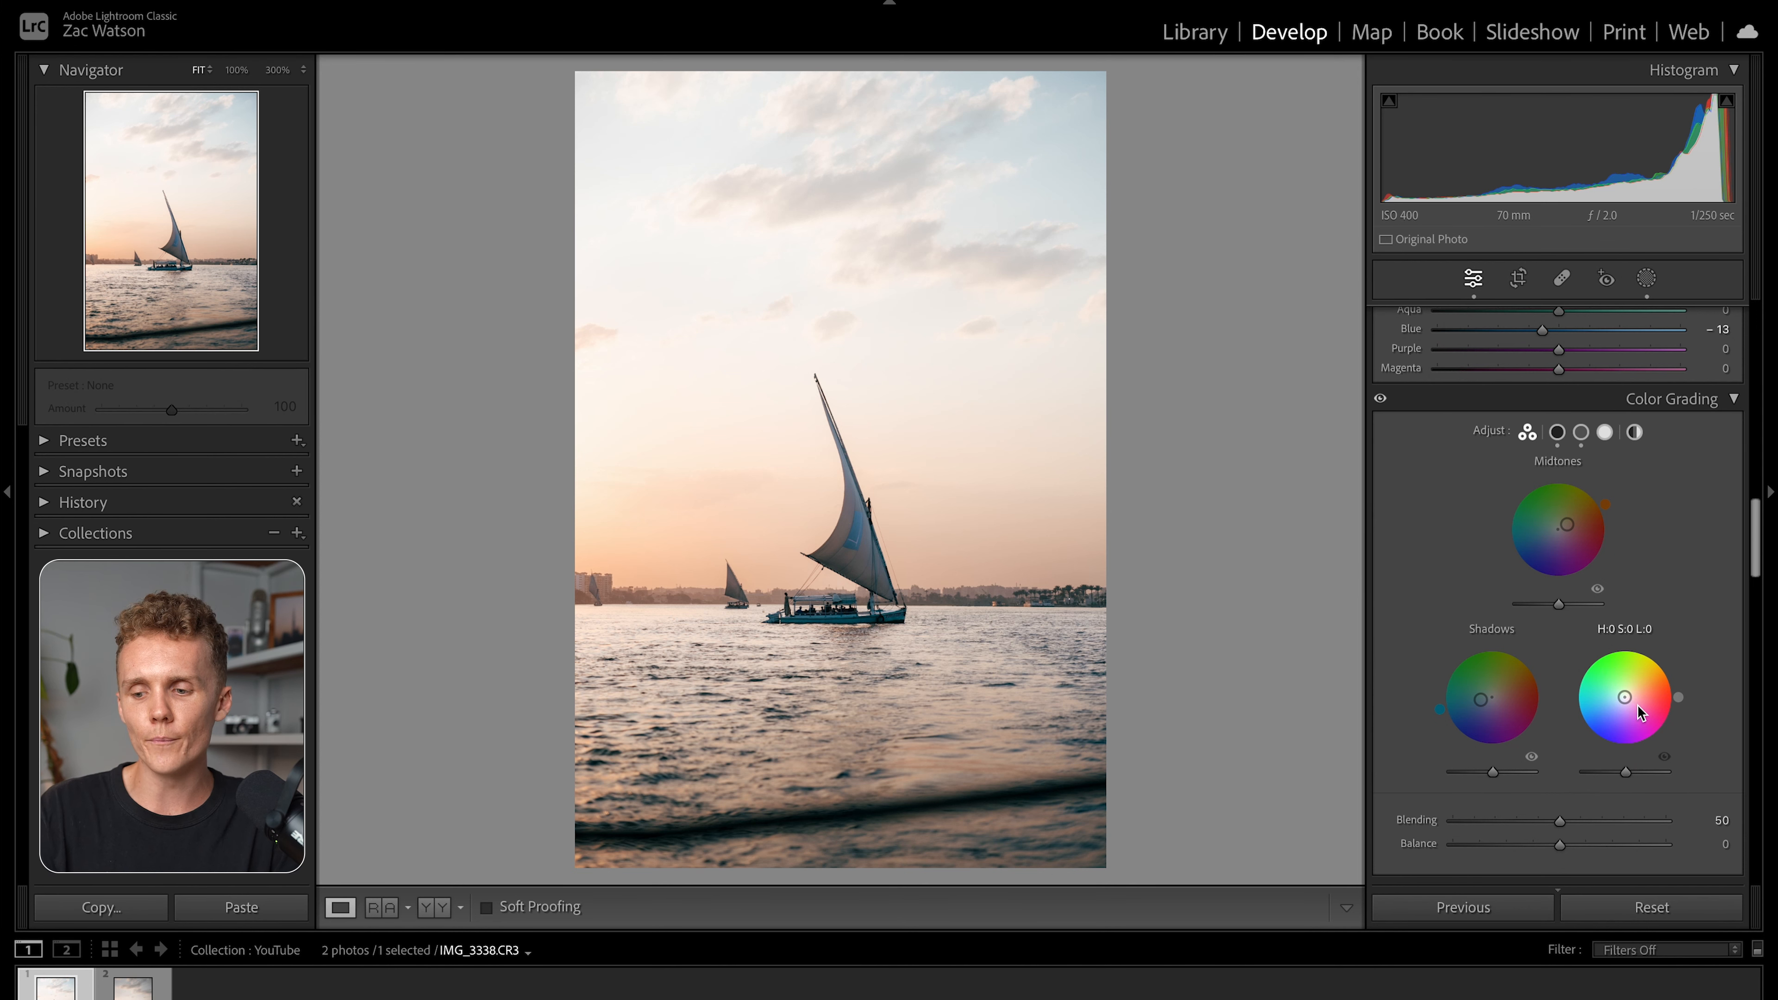
mouse_move(1624, 697)
left_mouse_down()
mouse_move(1667, 663)
mouse_move(1571, 697)
mouse_move(1573, 716)
mouse_move(1622, 698)
left_mouse_up()
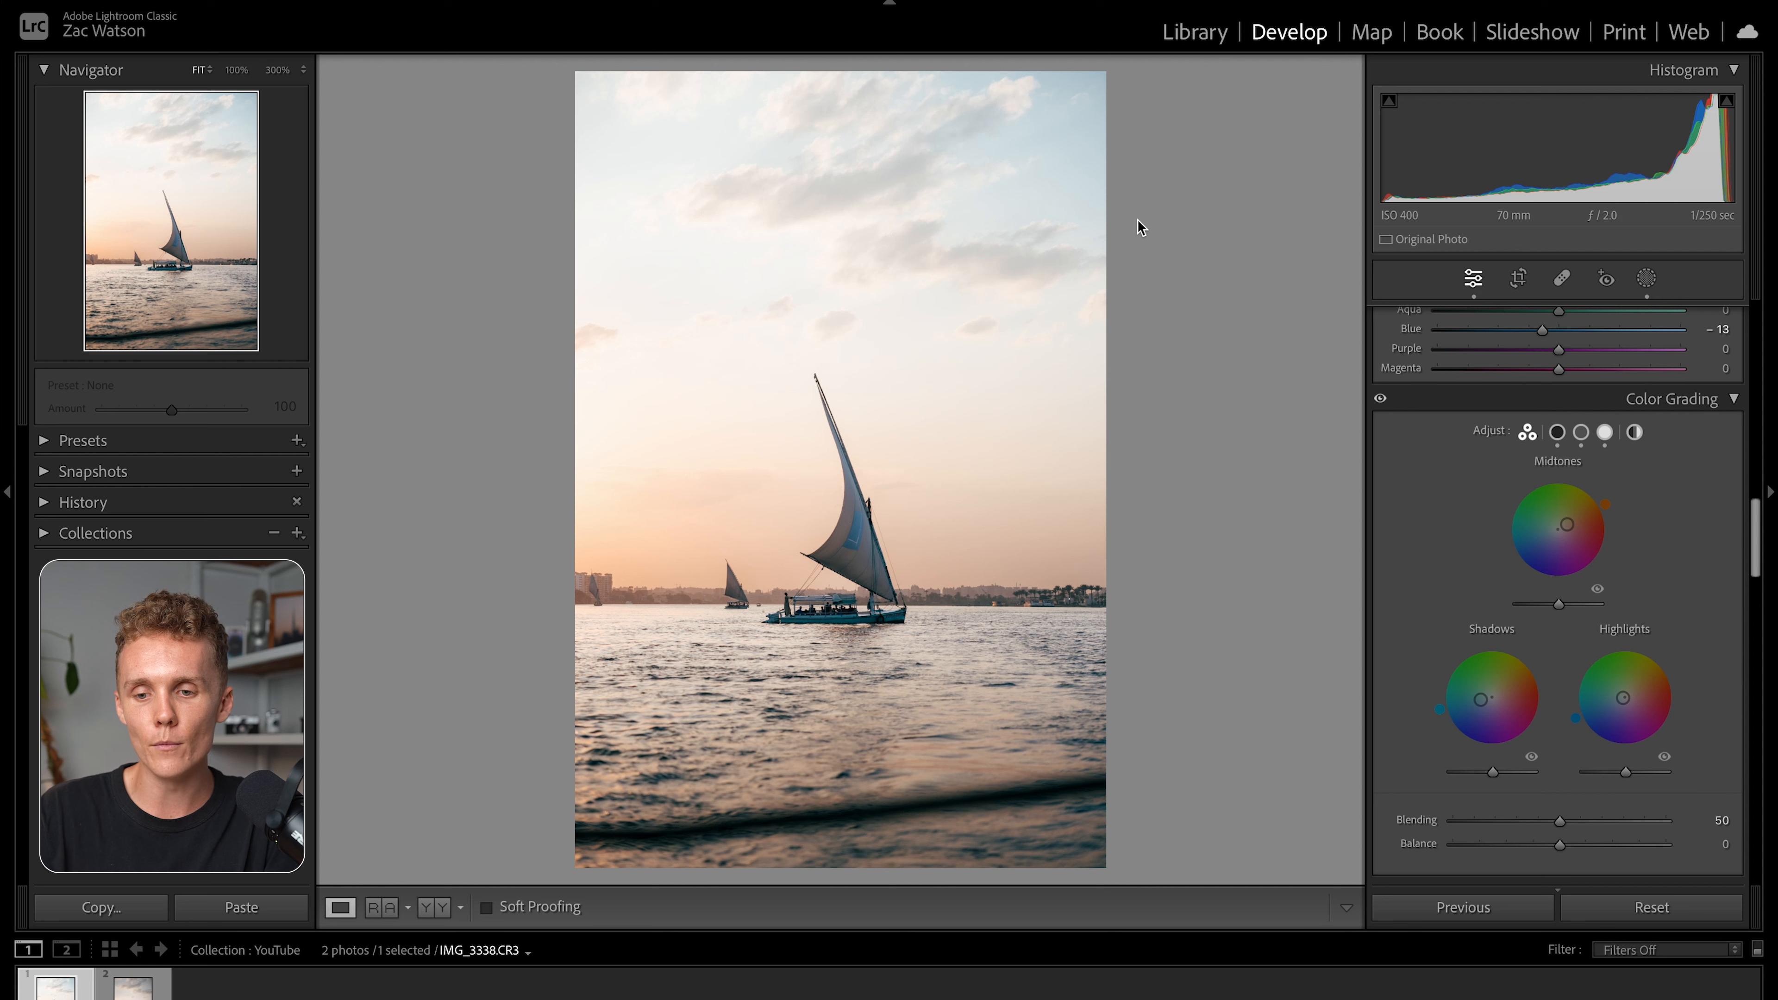
Reduce the Green saturation to −59 and the Aqua saturation to −34 in the color mixer.
scroll(1479, 547, "up", 8)
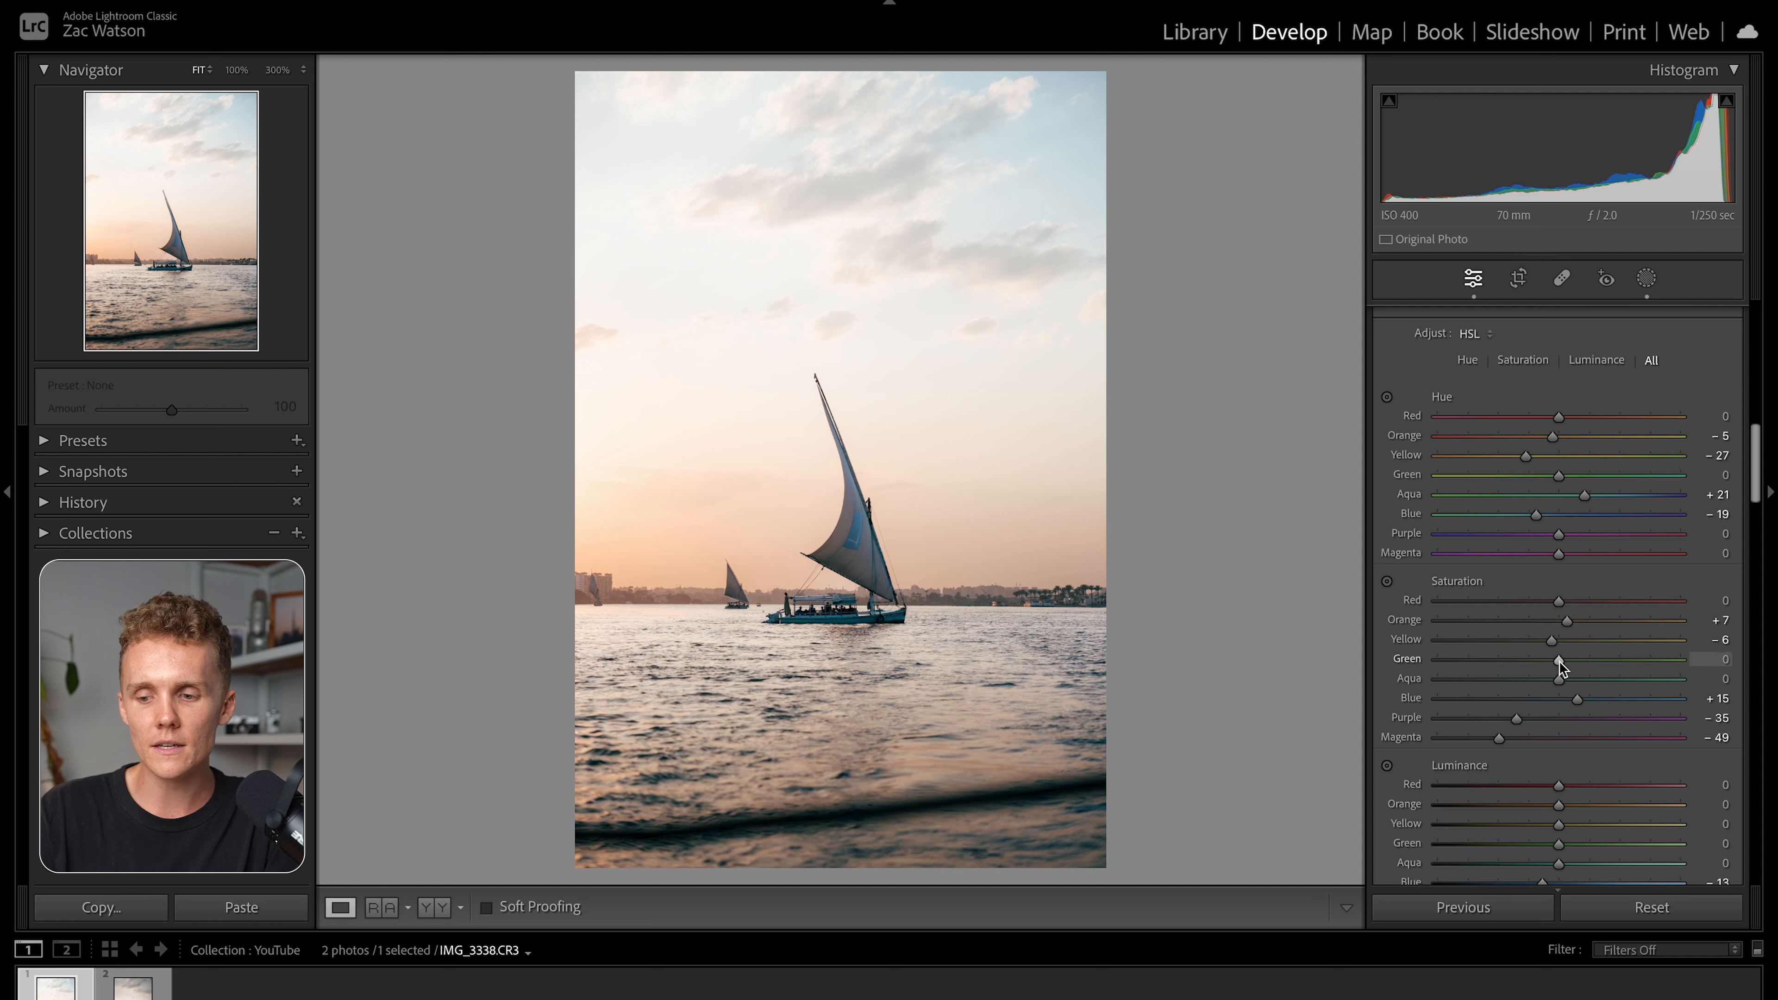
left_click_drag(1463, 661, 1457, 661)
left_click_drag(1559, 679, 1516, 680)
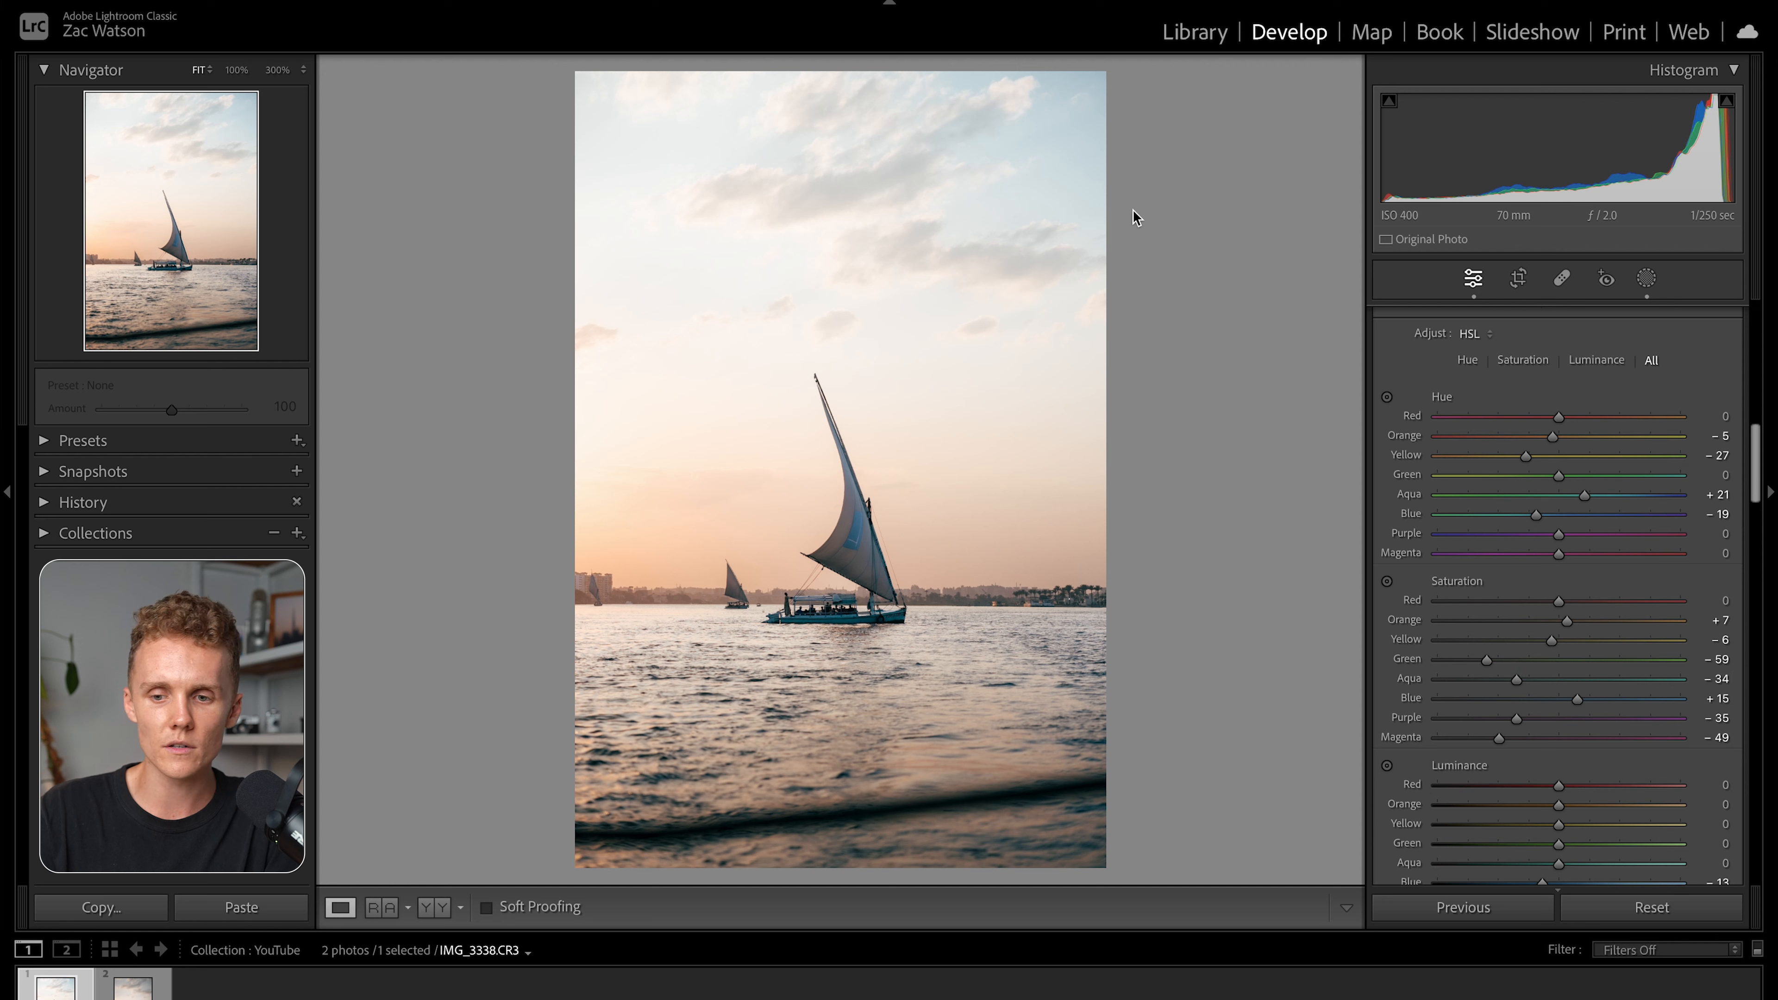
Compare the photo with color grading off and on, and review the Detail and Lens Corrections settings.
scroll(1508, 558, "down", 7)
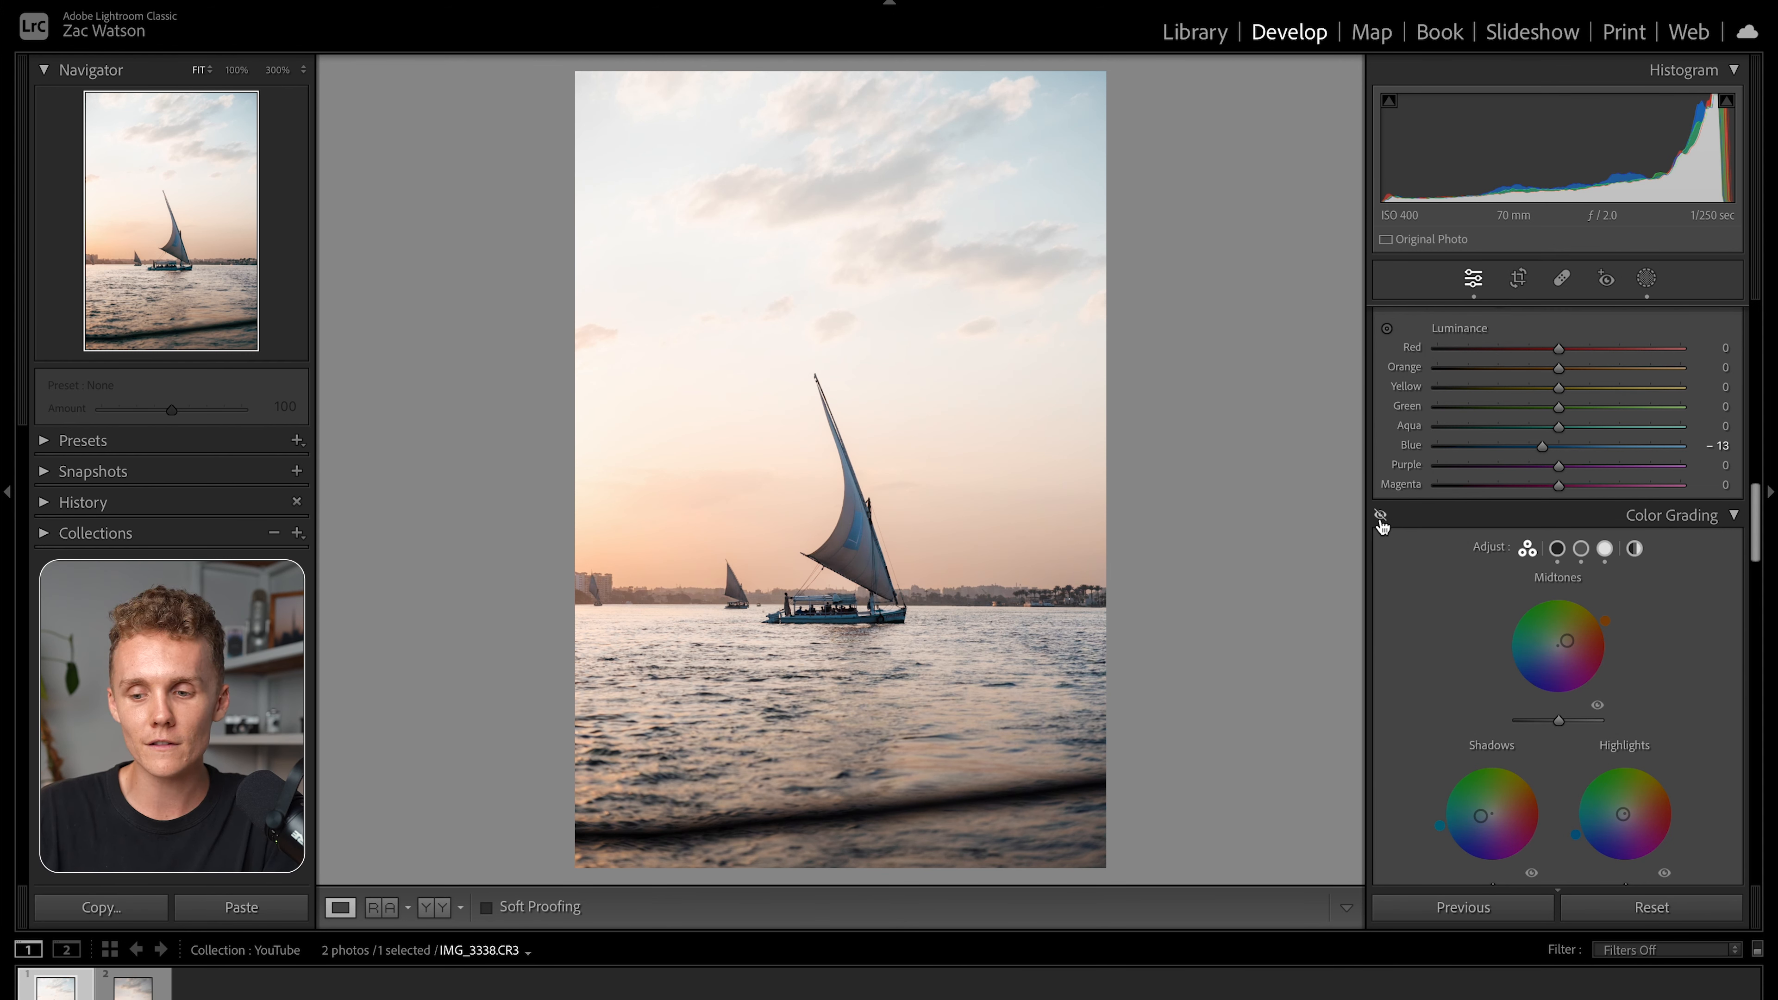
scroll(1475, 701, "down", 5)
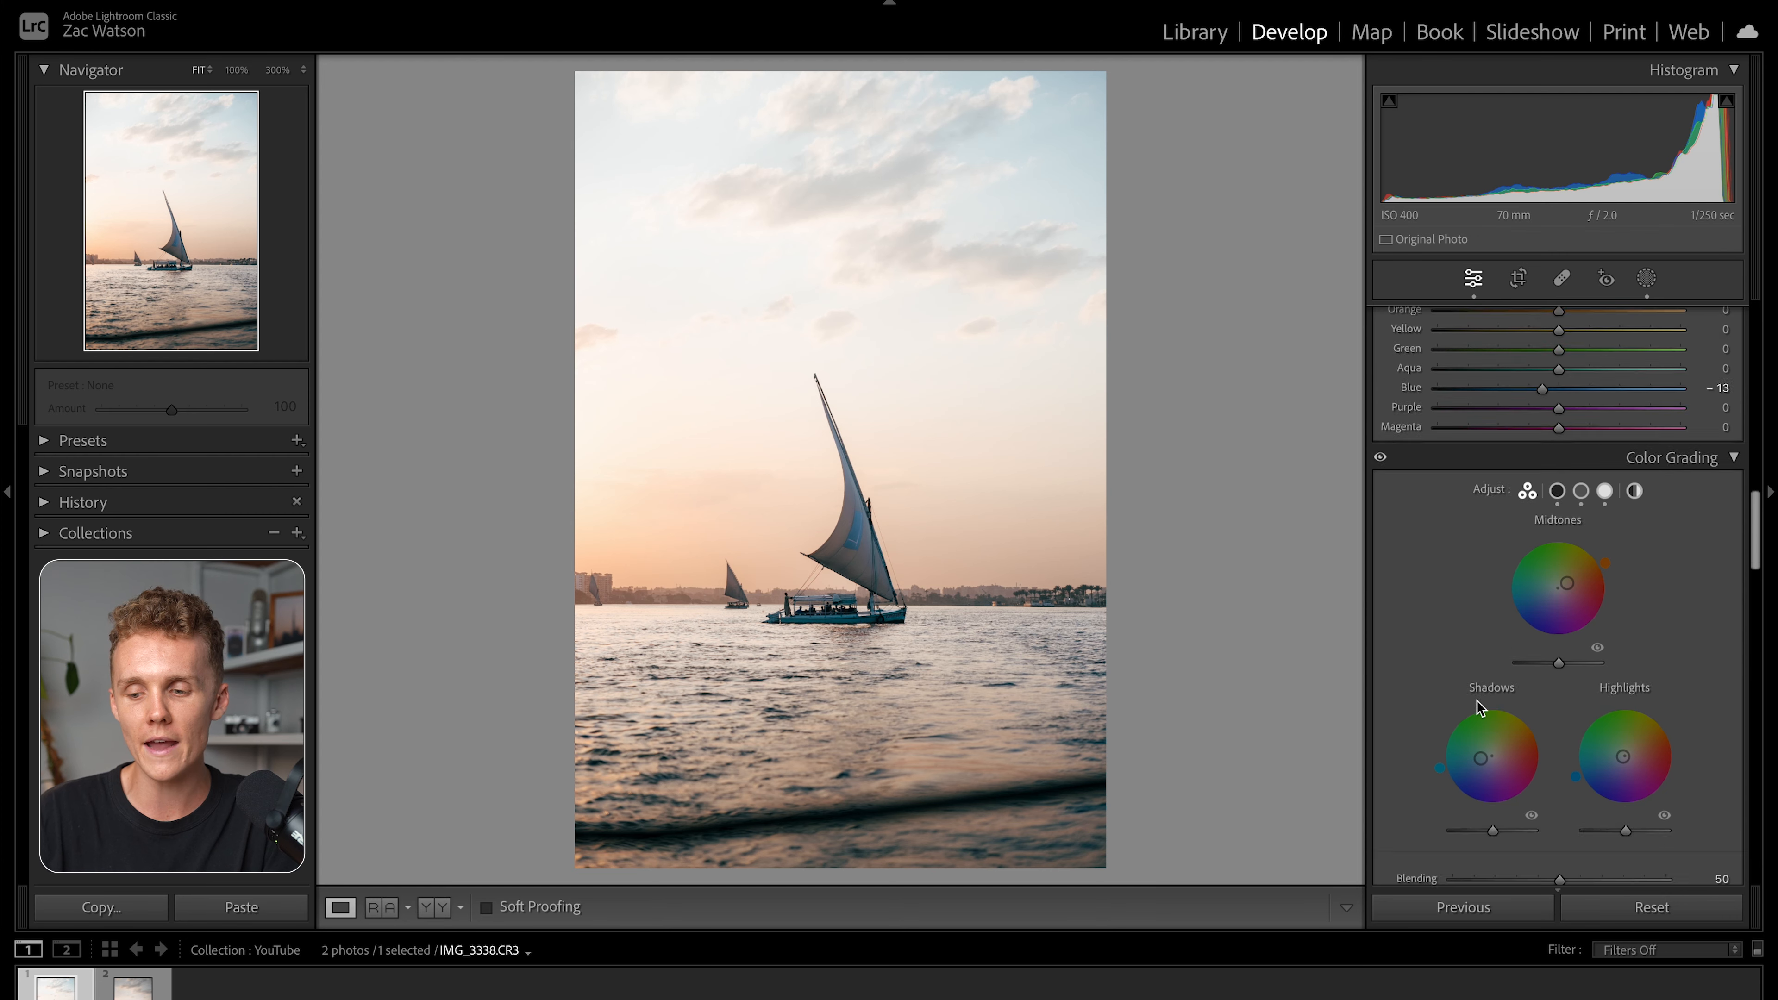
scroll(1477, 701, "down", 5)
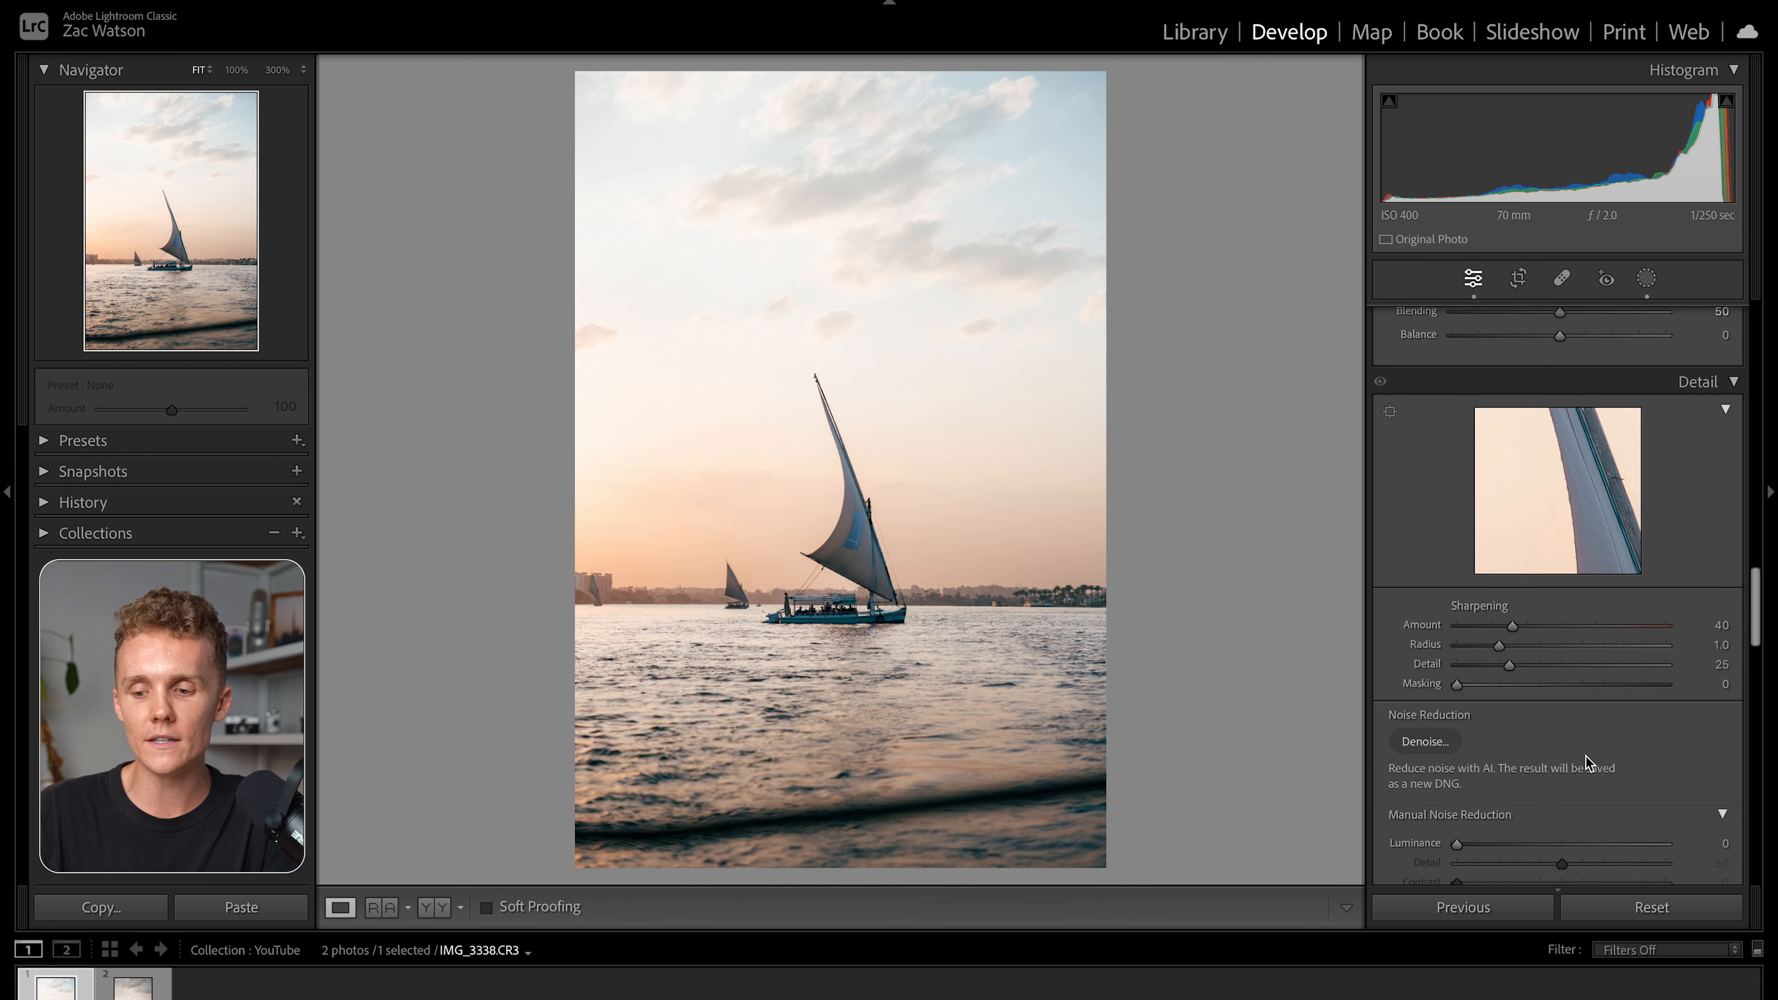
scroll(1583, 760, "down", 2)
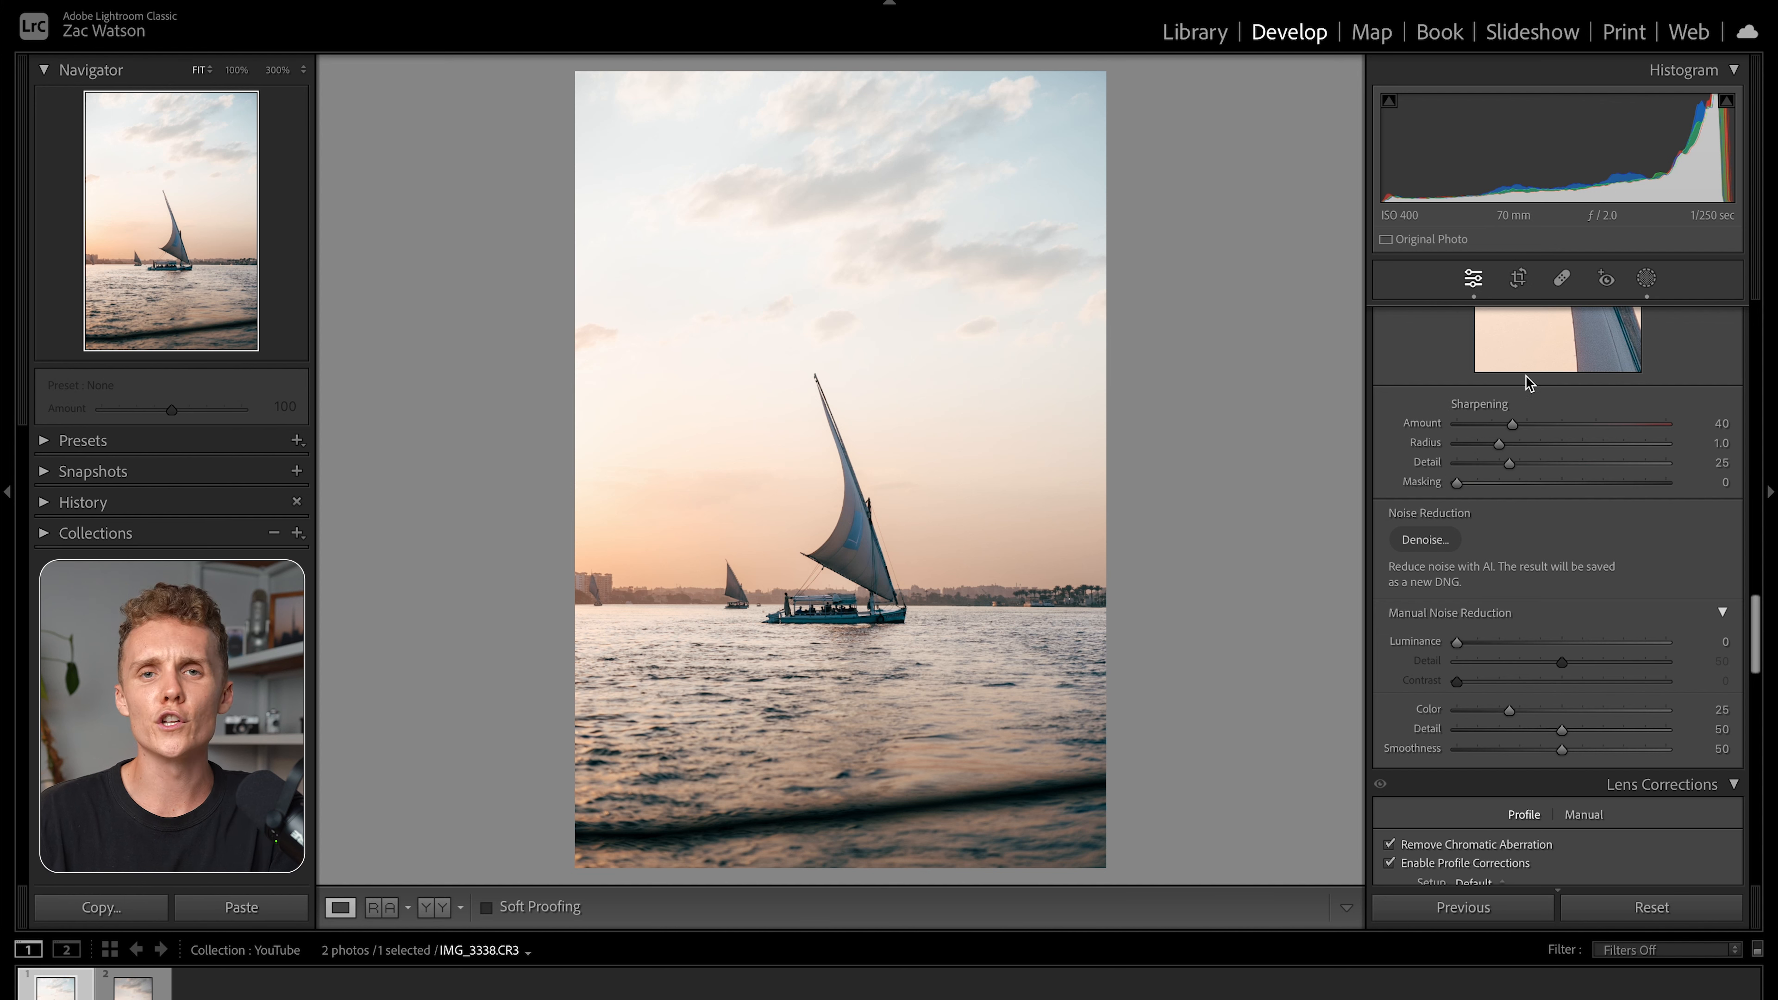
scroll(1459, 494, "down", 4)
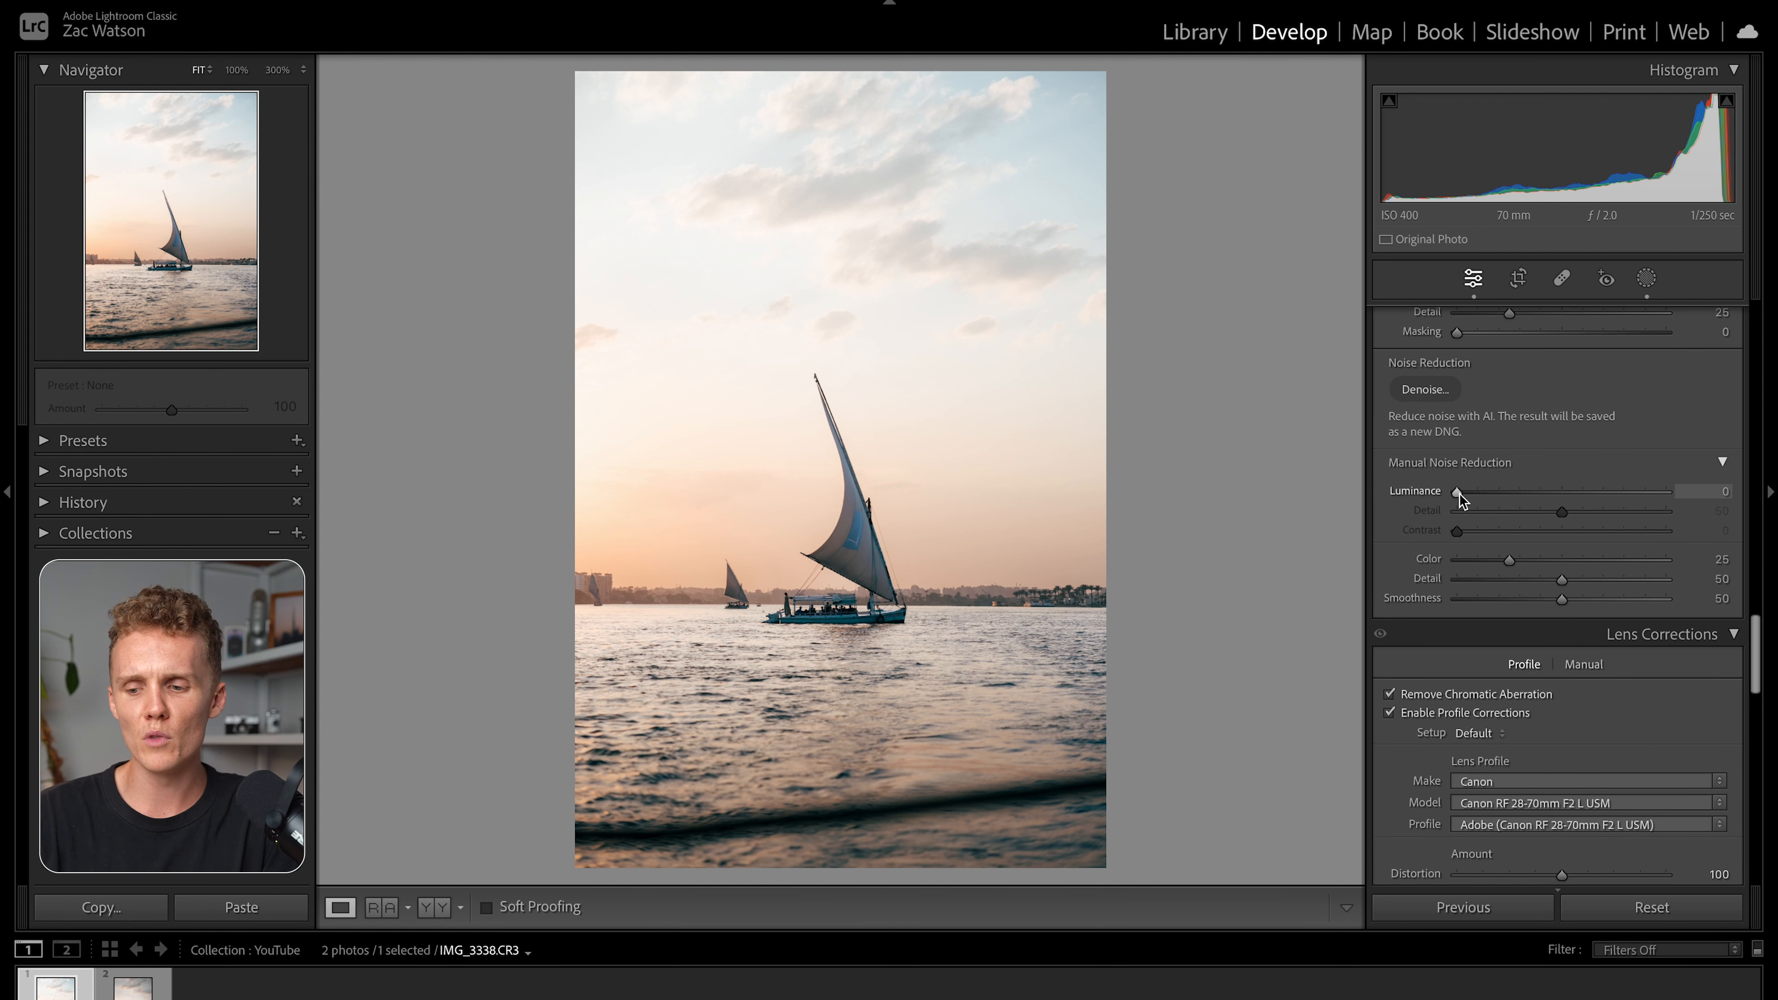
scroll(1462, 578, "down", 10)
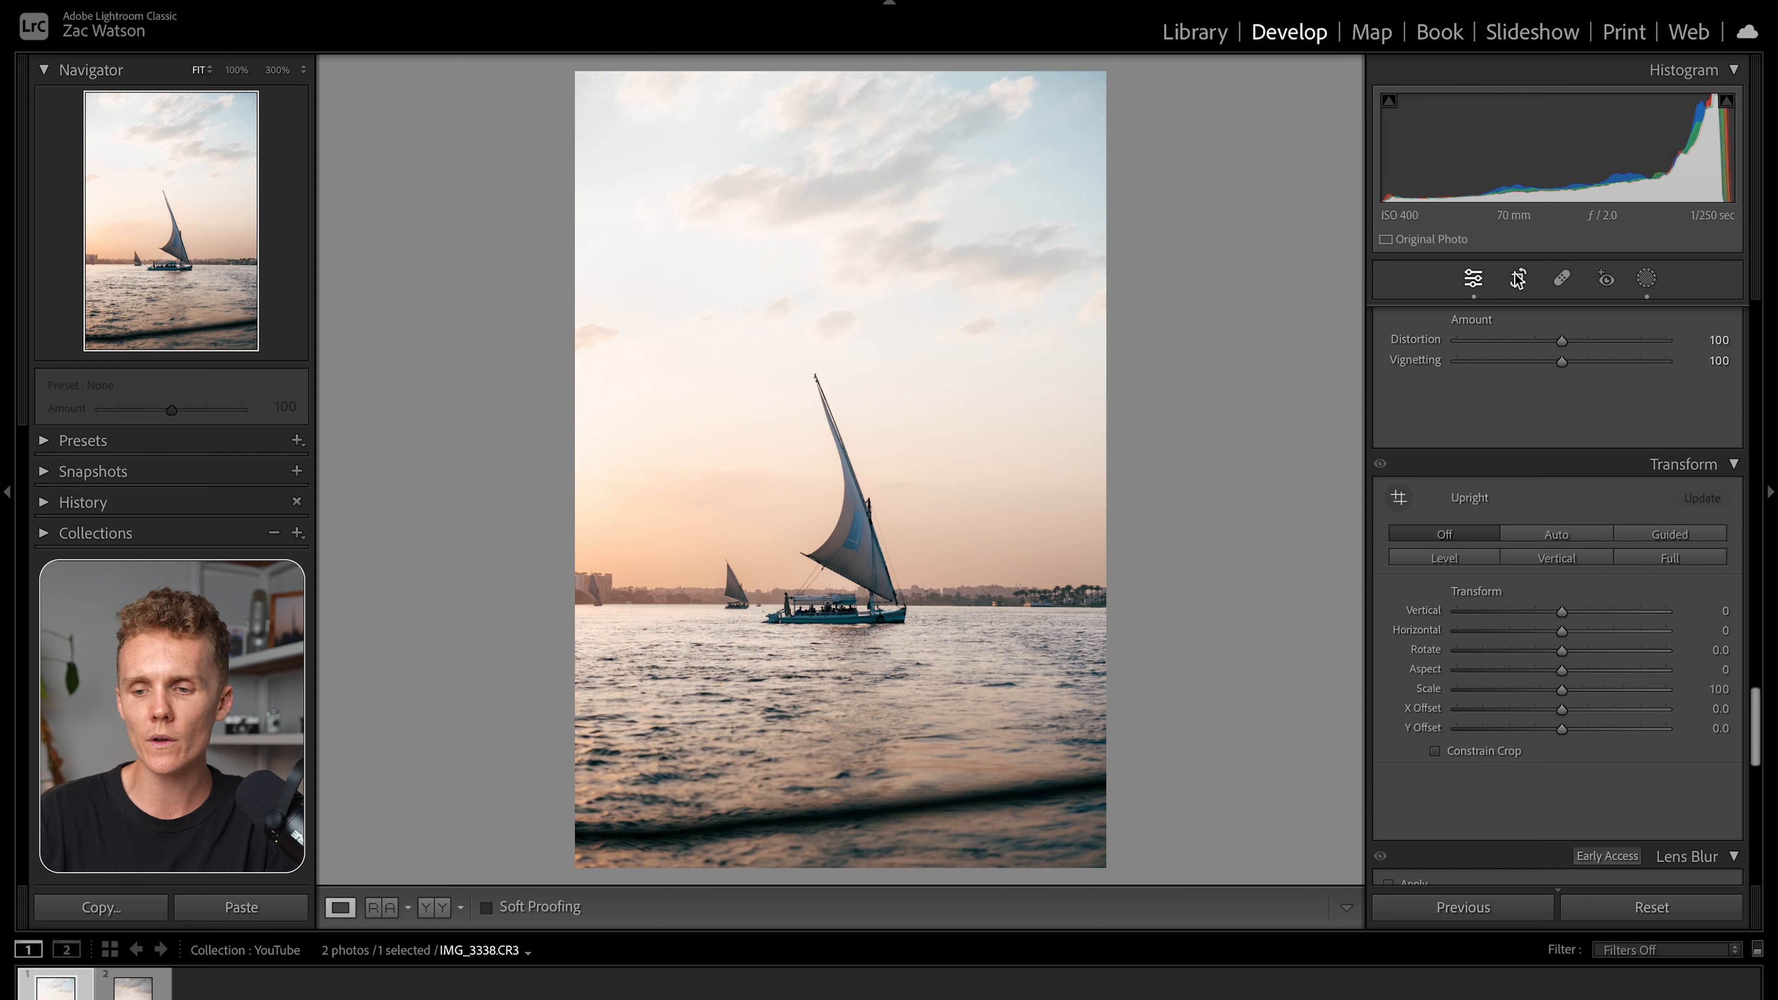
Try a 4 x 5 / 8 x 10 crop that trims the dark foreground water, and undo the crop.
key("r")
left_click_drag(1241, 382, 1242, 379)
left_click(1673, 352)
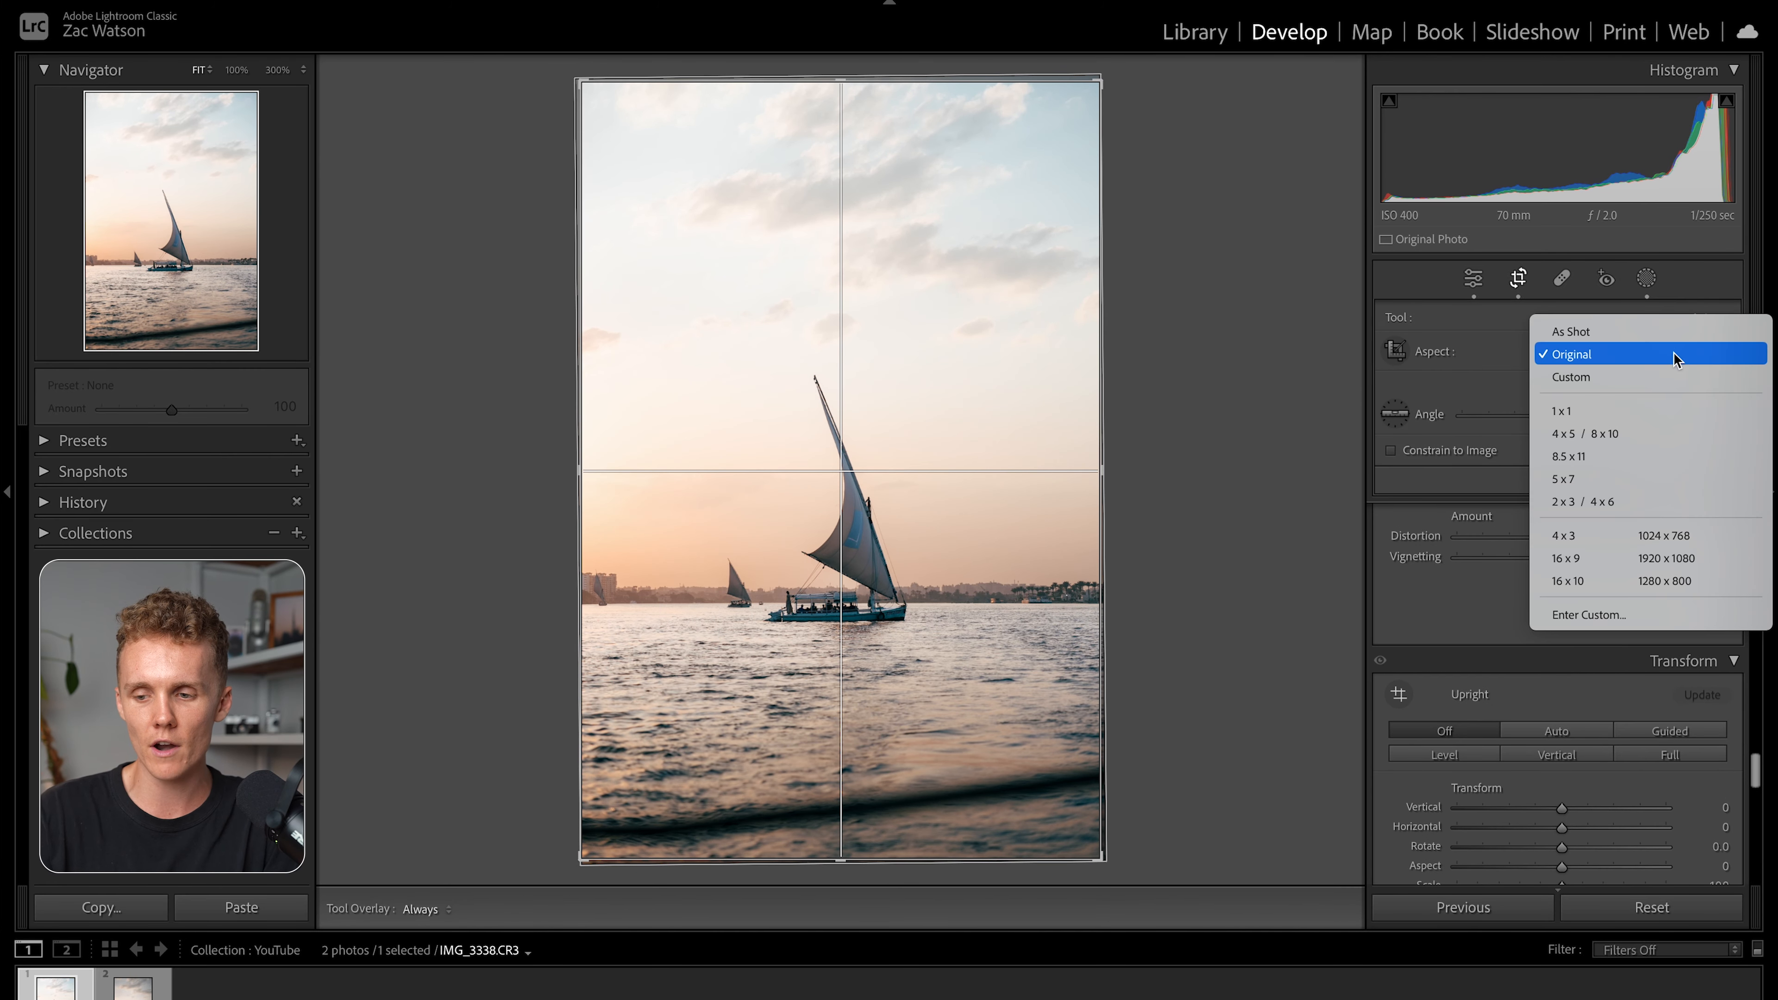
left_click(1599, 435)
left_click_drag(877, 706, 891, 729)
key("Return")
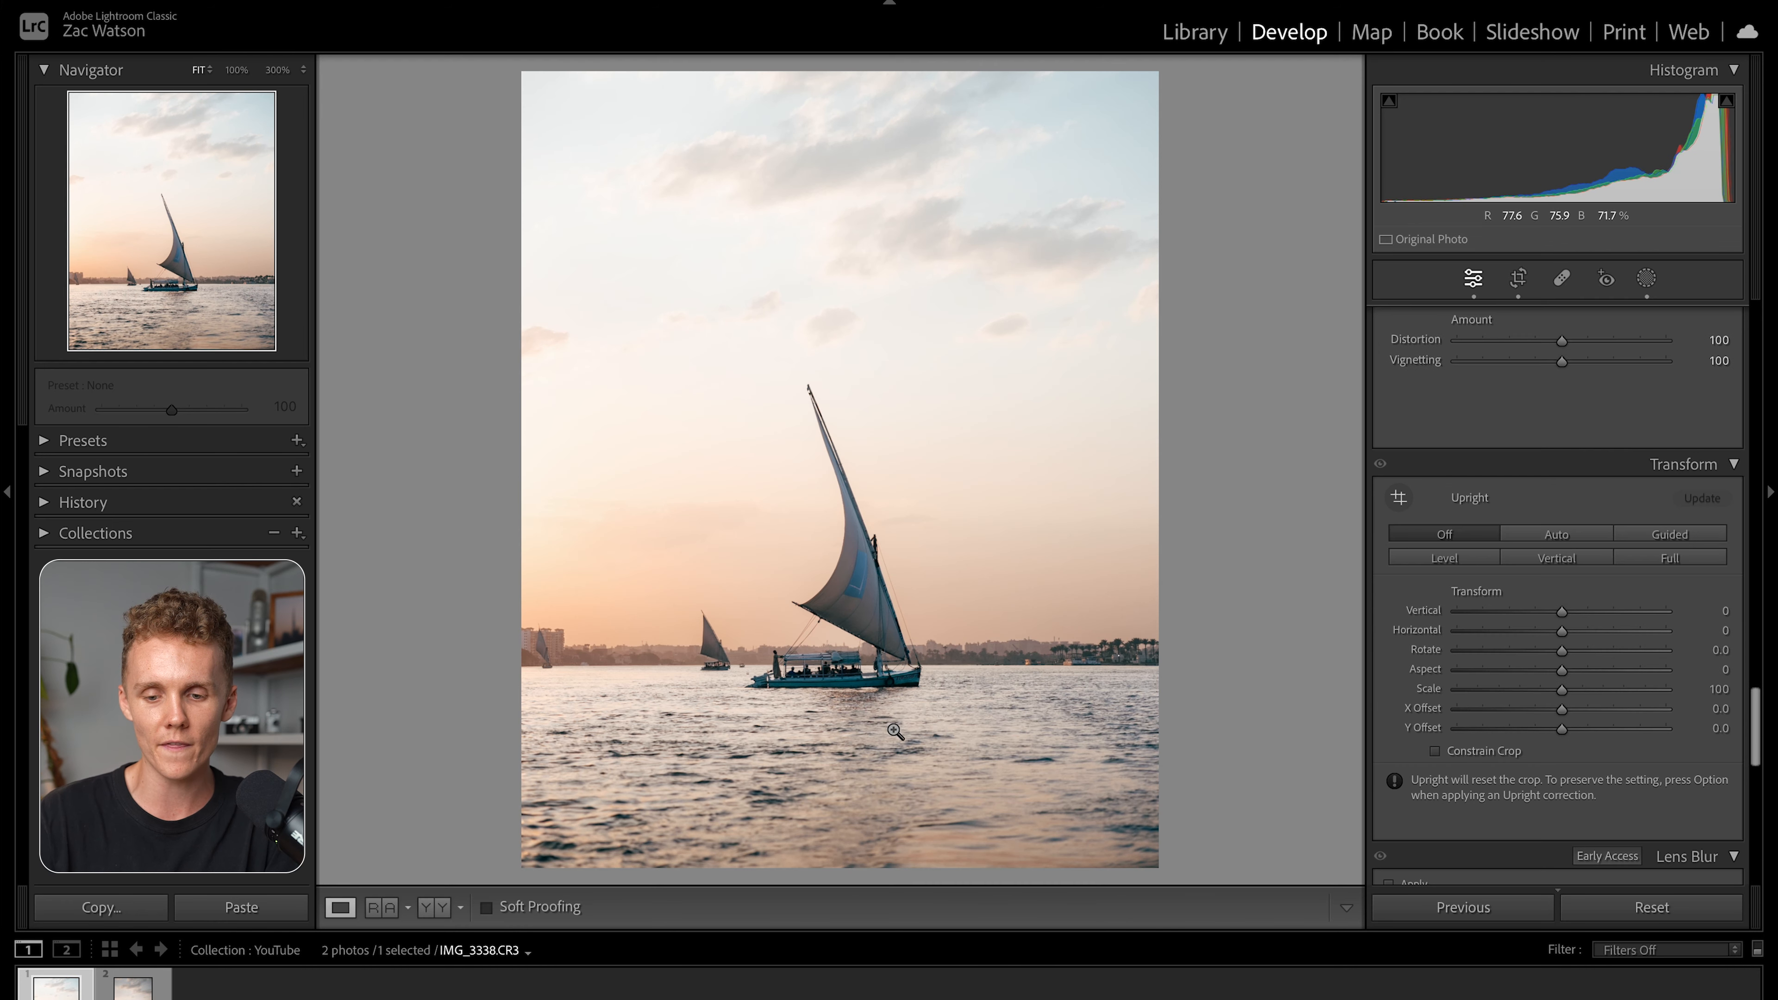
key("super+z")
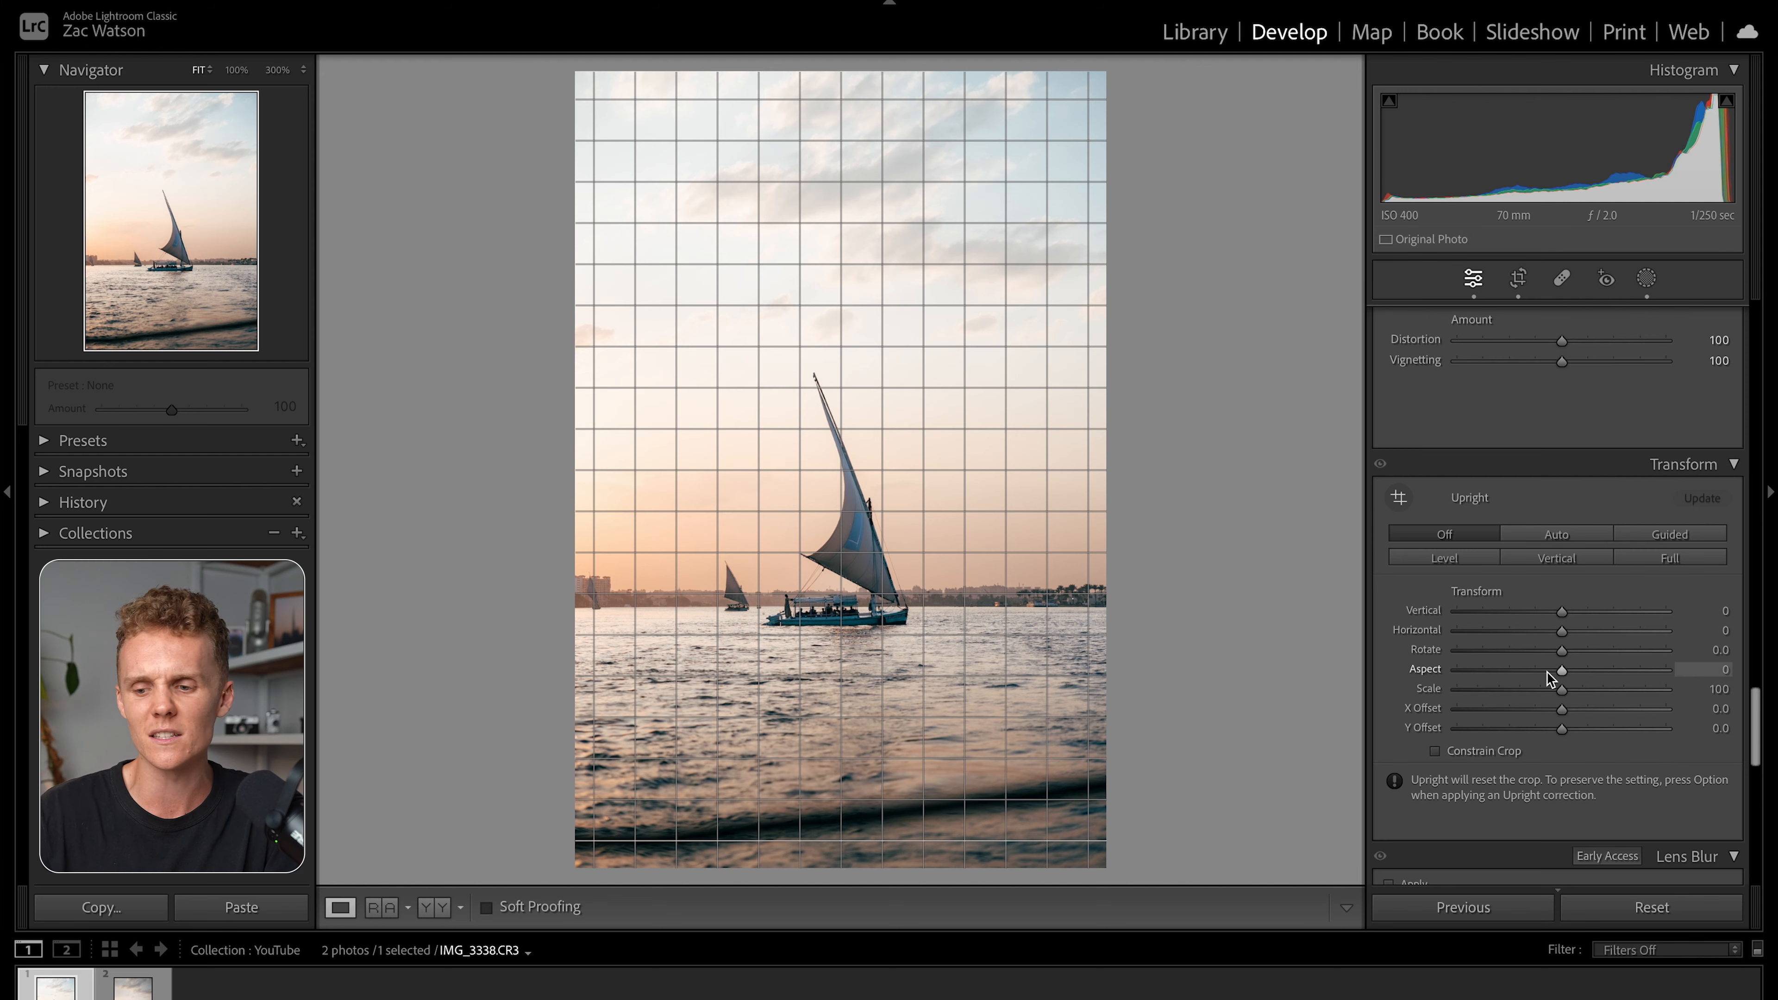
Test the Blue Primary Hue in Calibration at −100 and +100, and settle on Hue −20 with Saturation +10.
scroll(1532, 730, "down", 5)
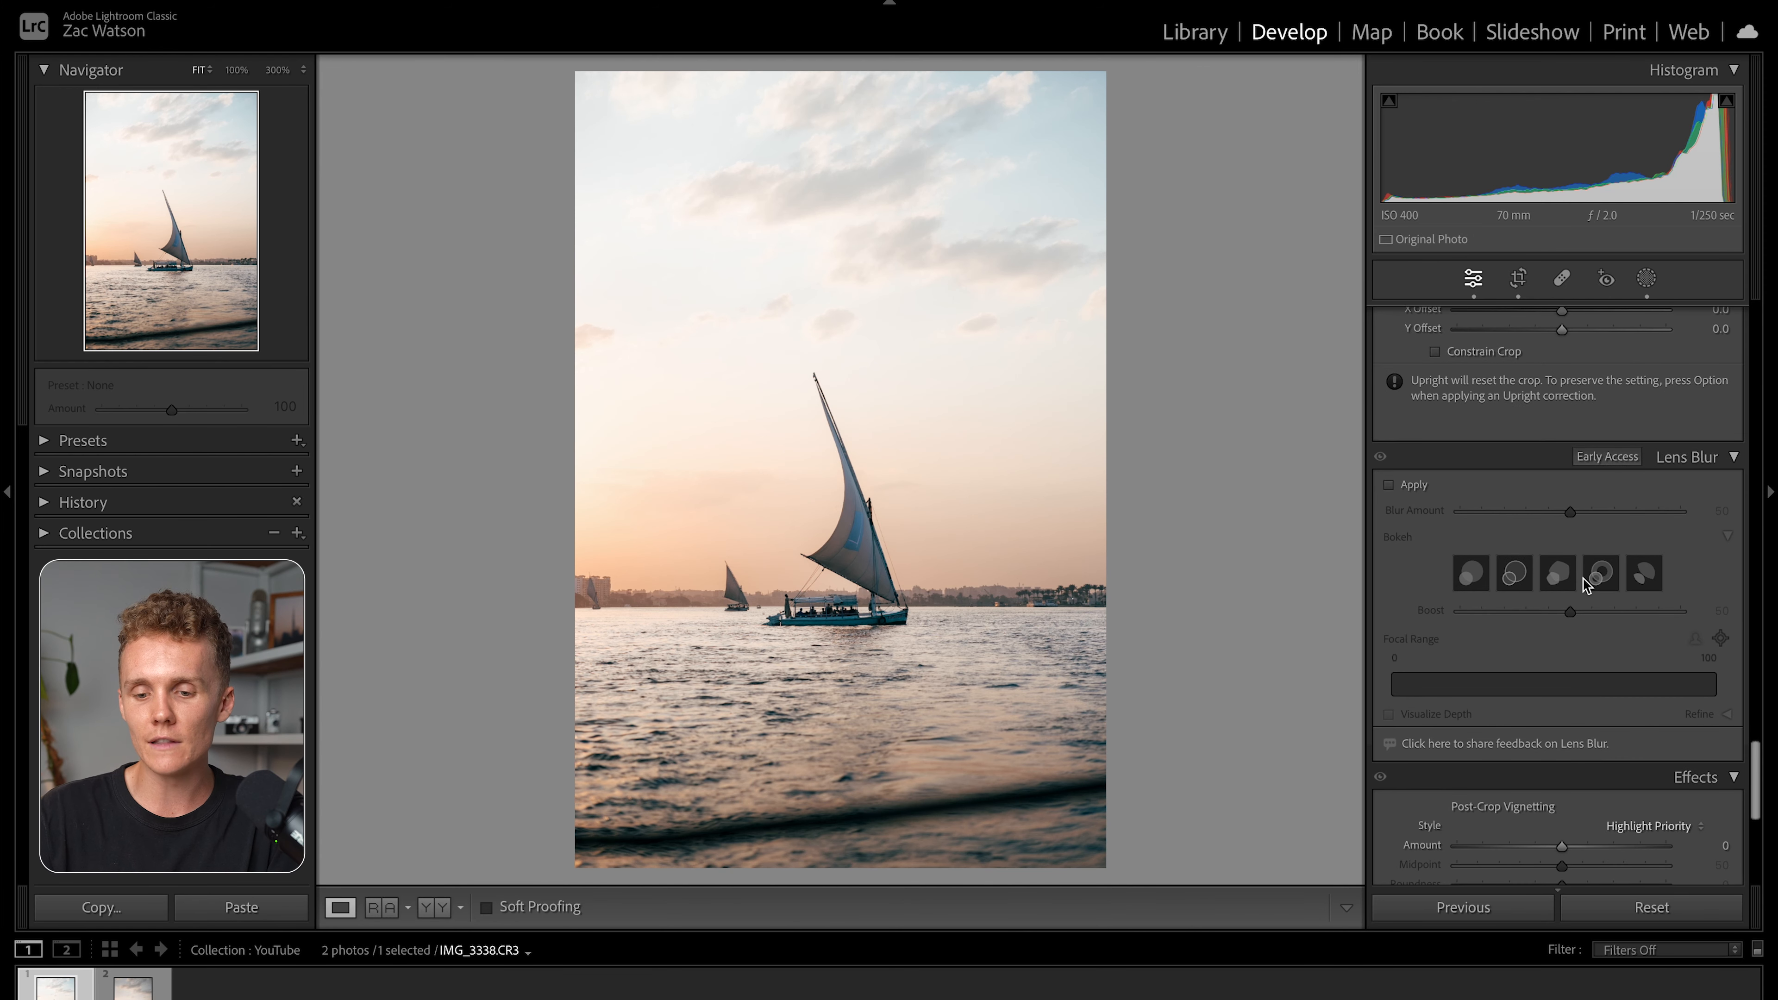
scroll(1582, 578, "down", 5)
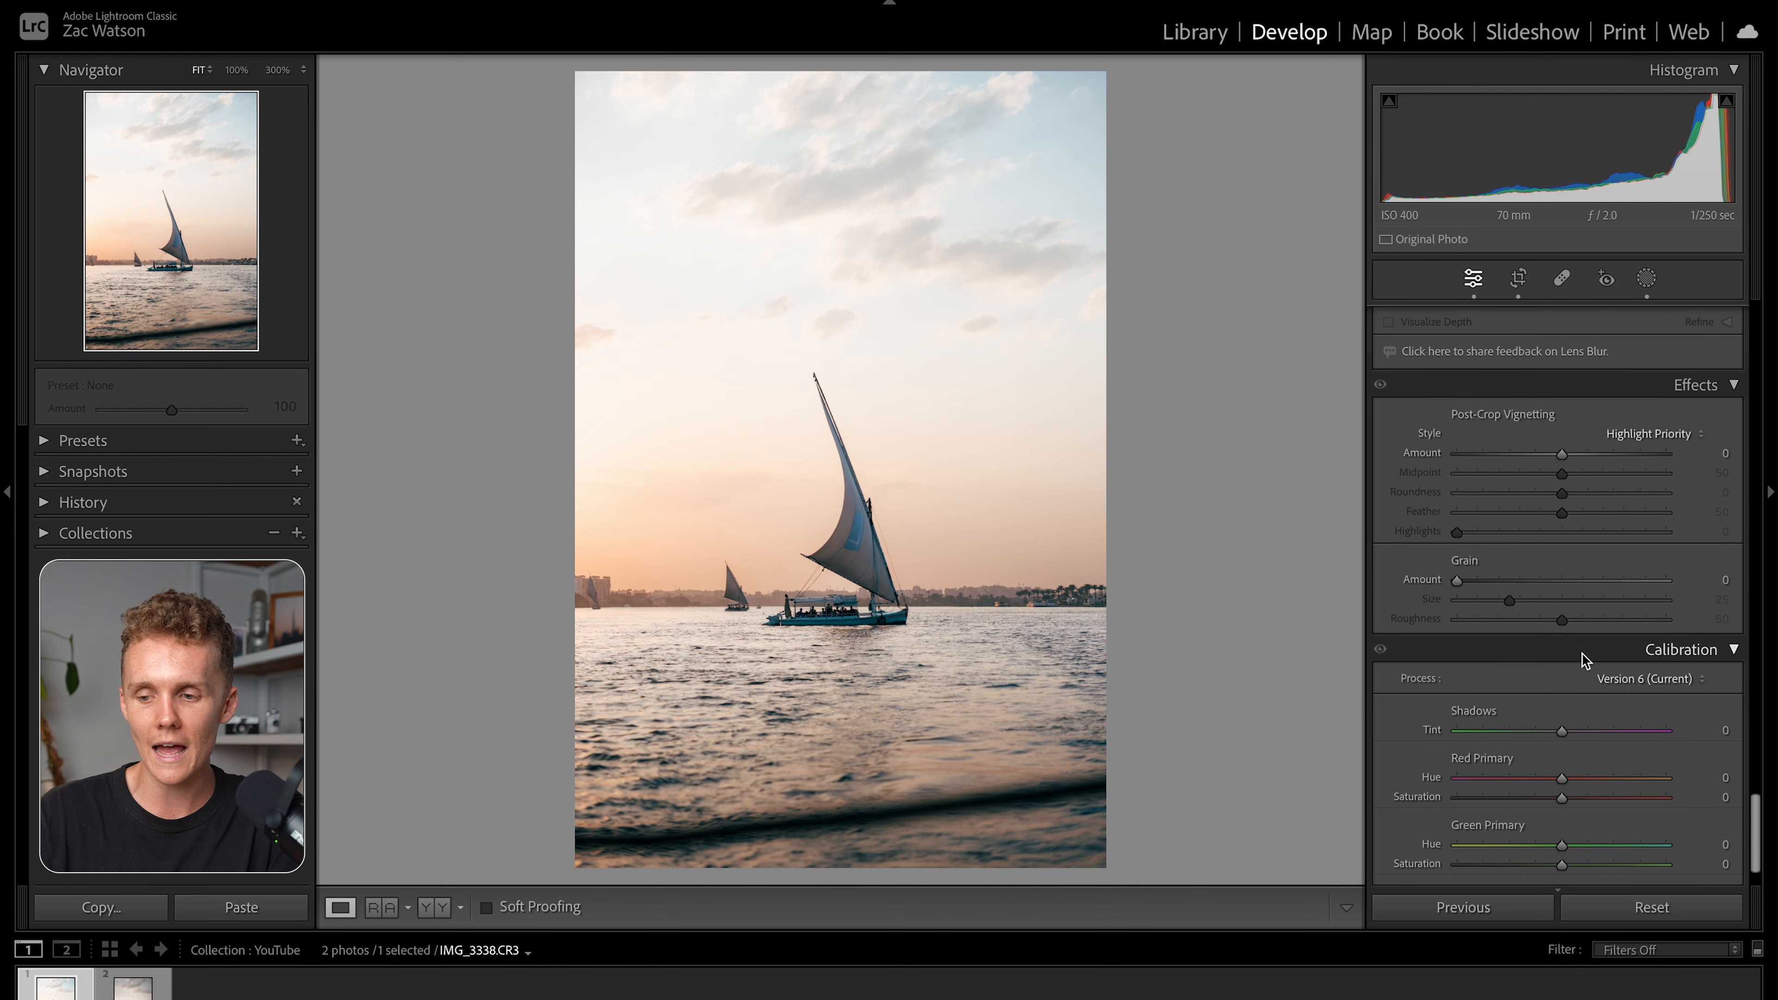
scroll(1581, 655, "down", 3)
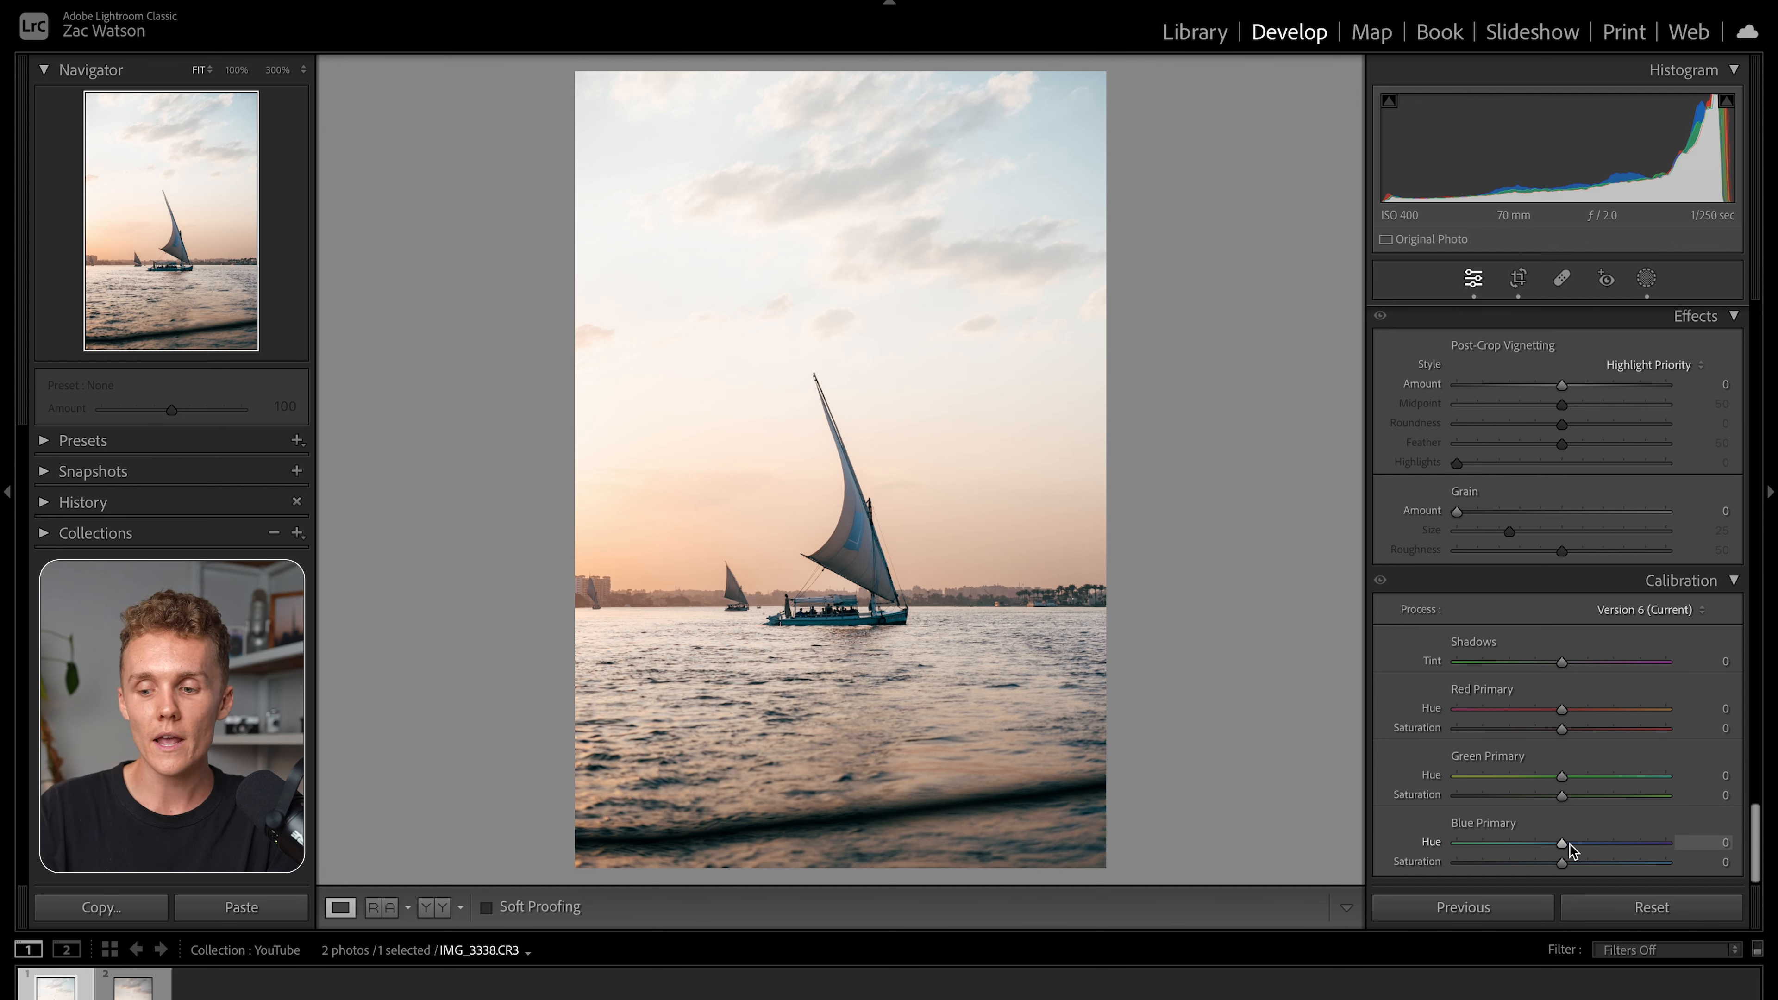
left_click_drag(1562, 844, 1283, 842)
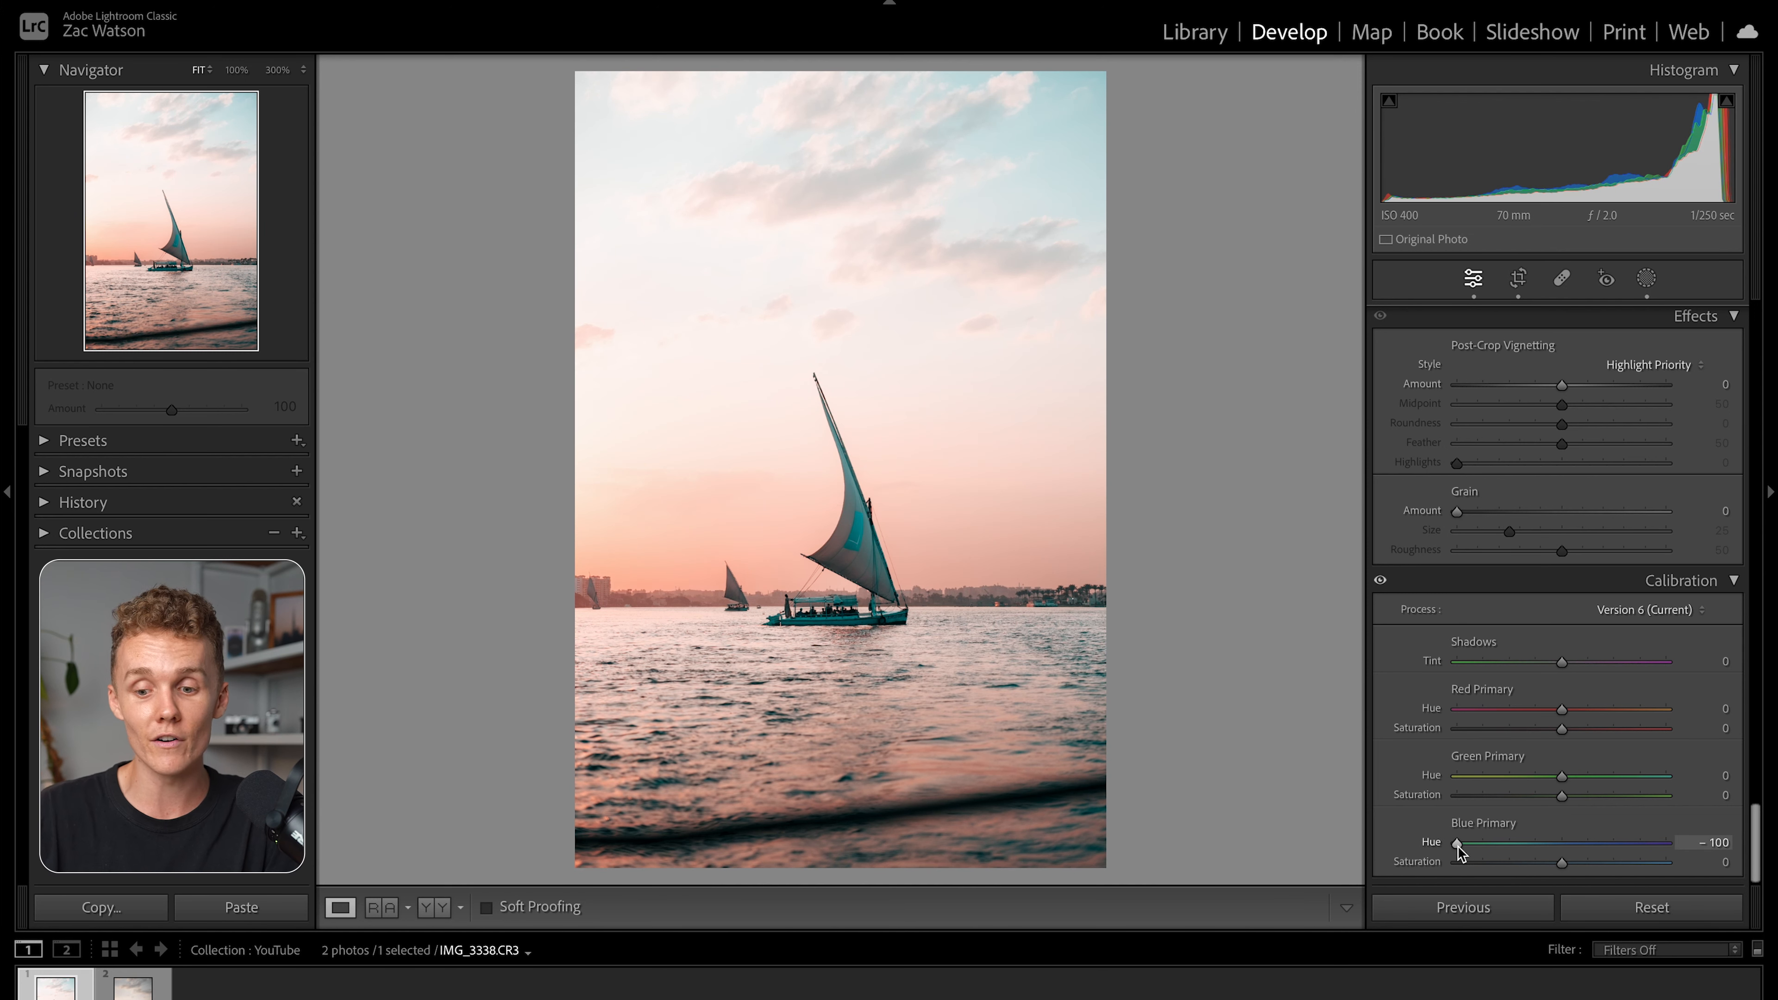
left_click_drag(1460, 840, 1772, 838)
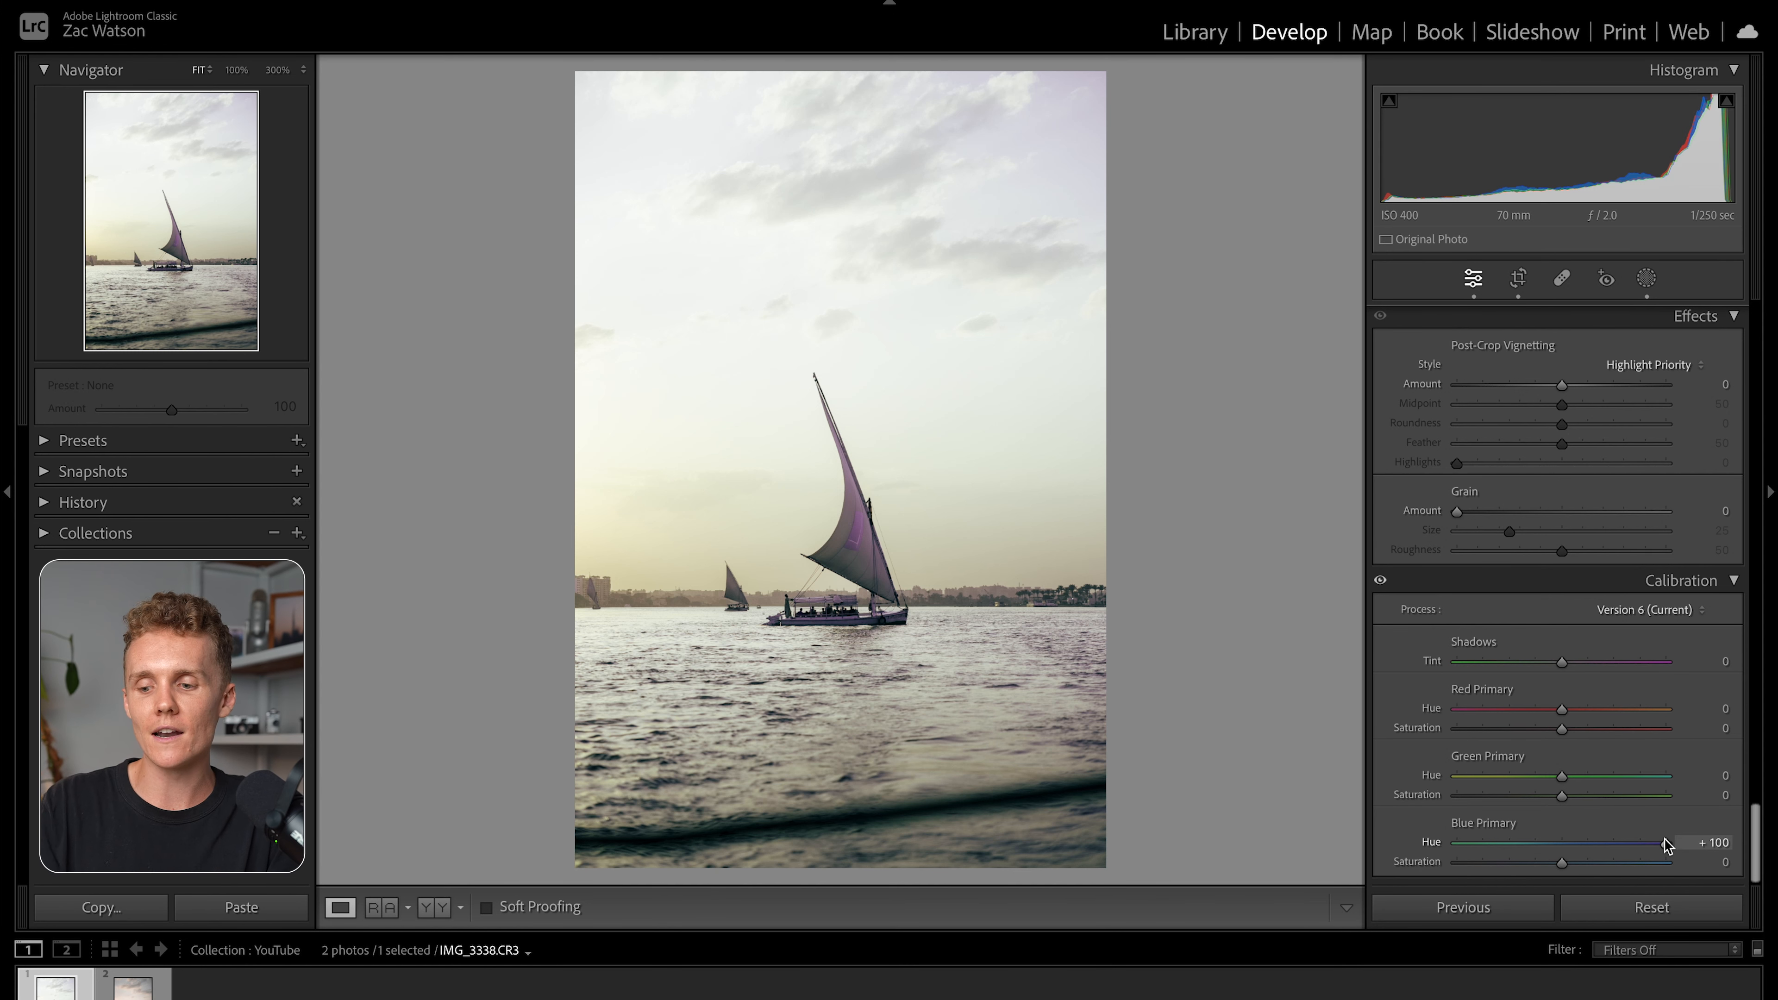
left_click_drag(1665, 844, 1564, 848)
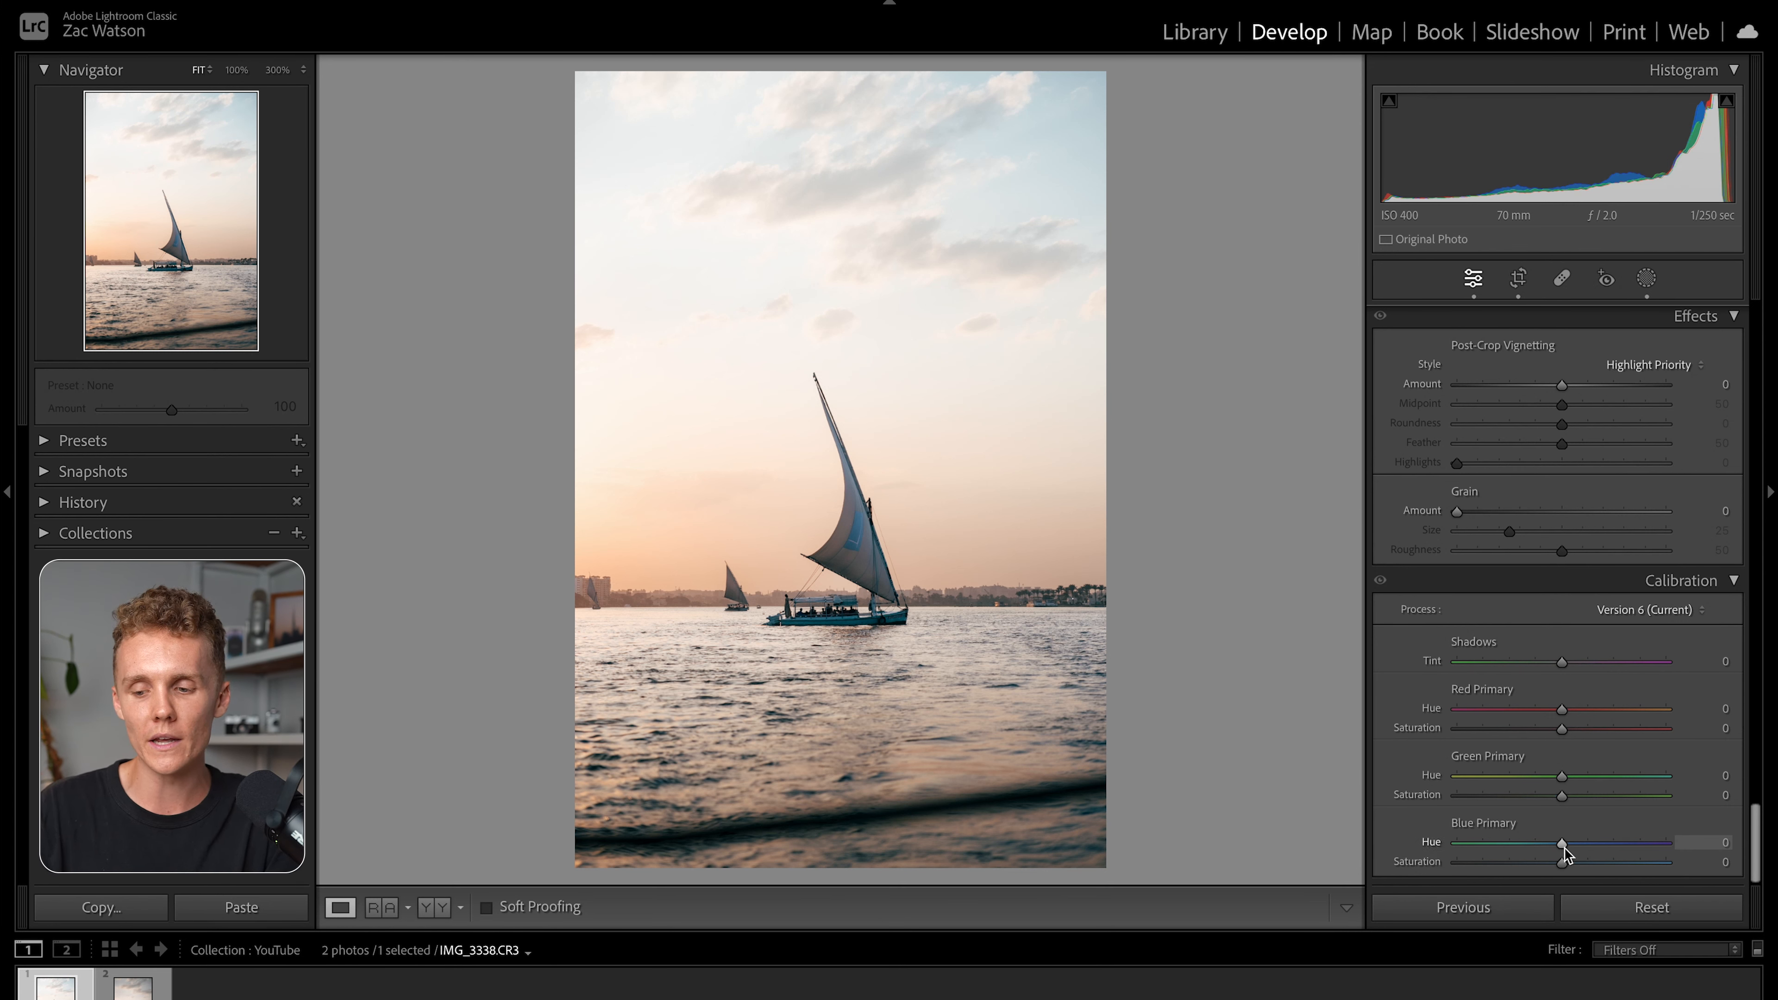
left_click_drag(1562, 847, 1545, 850)
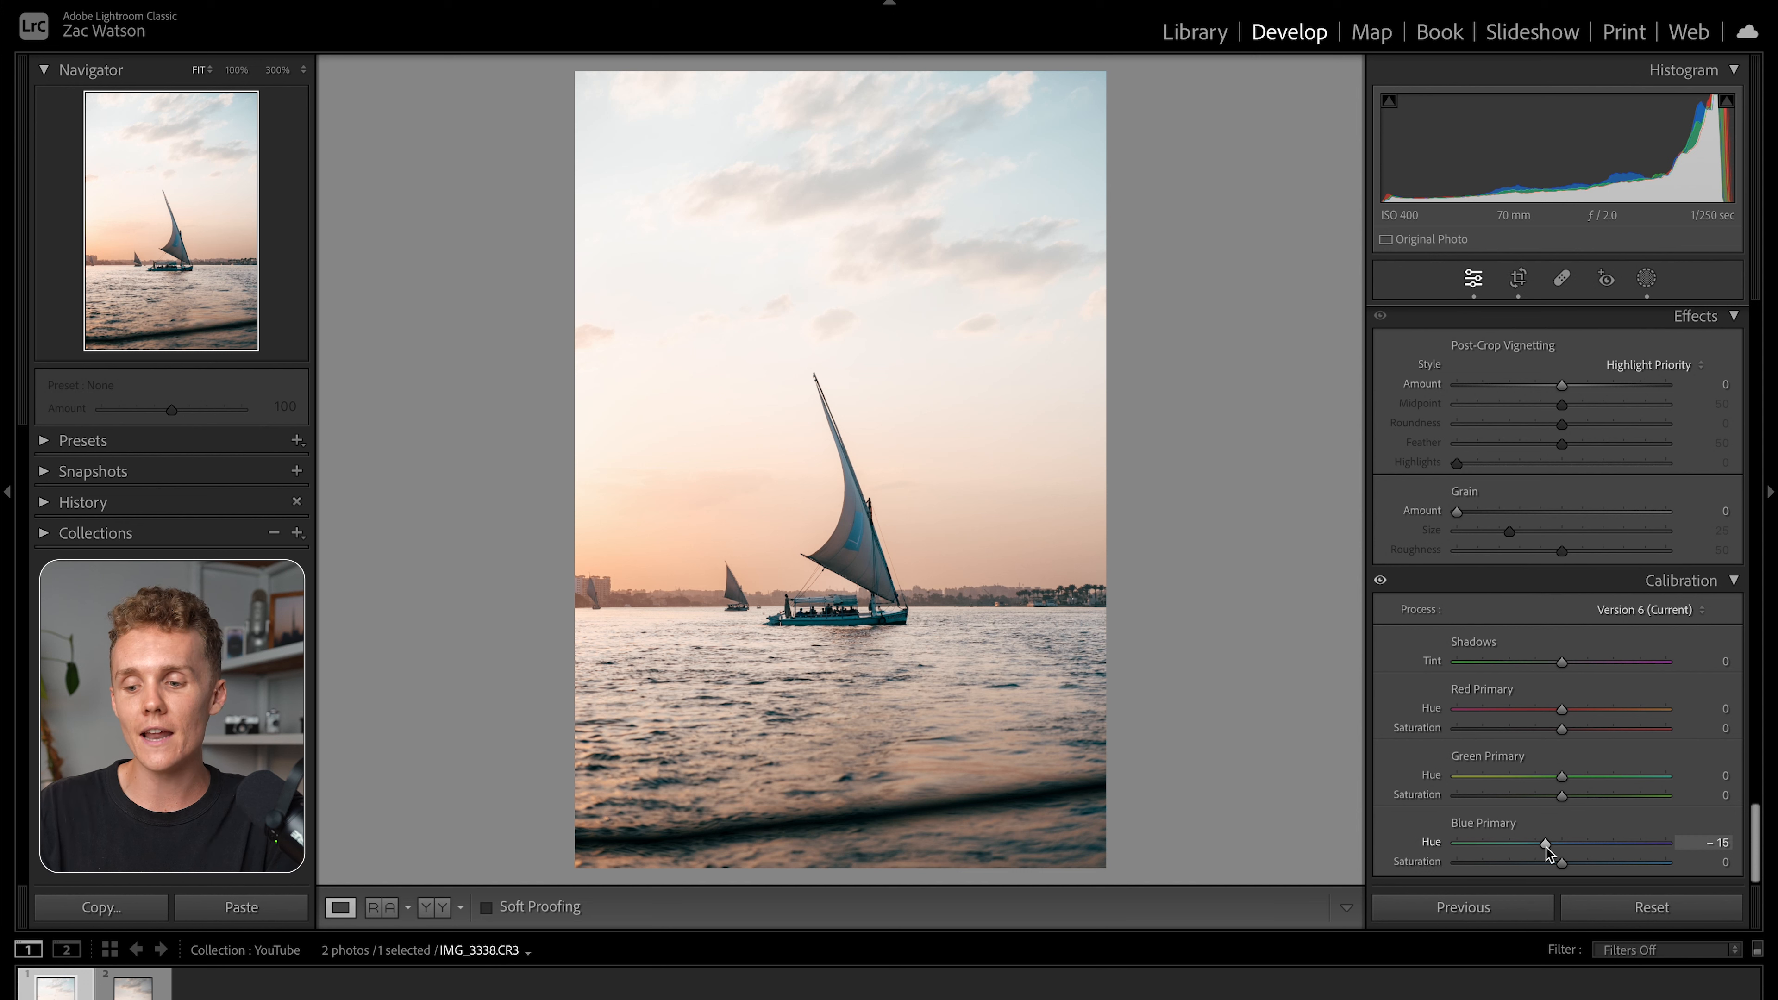
left_click_drag(1533, 846, 1570, 861)
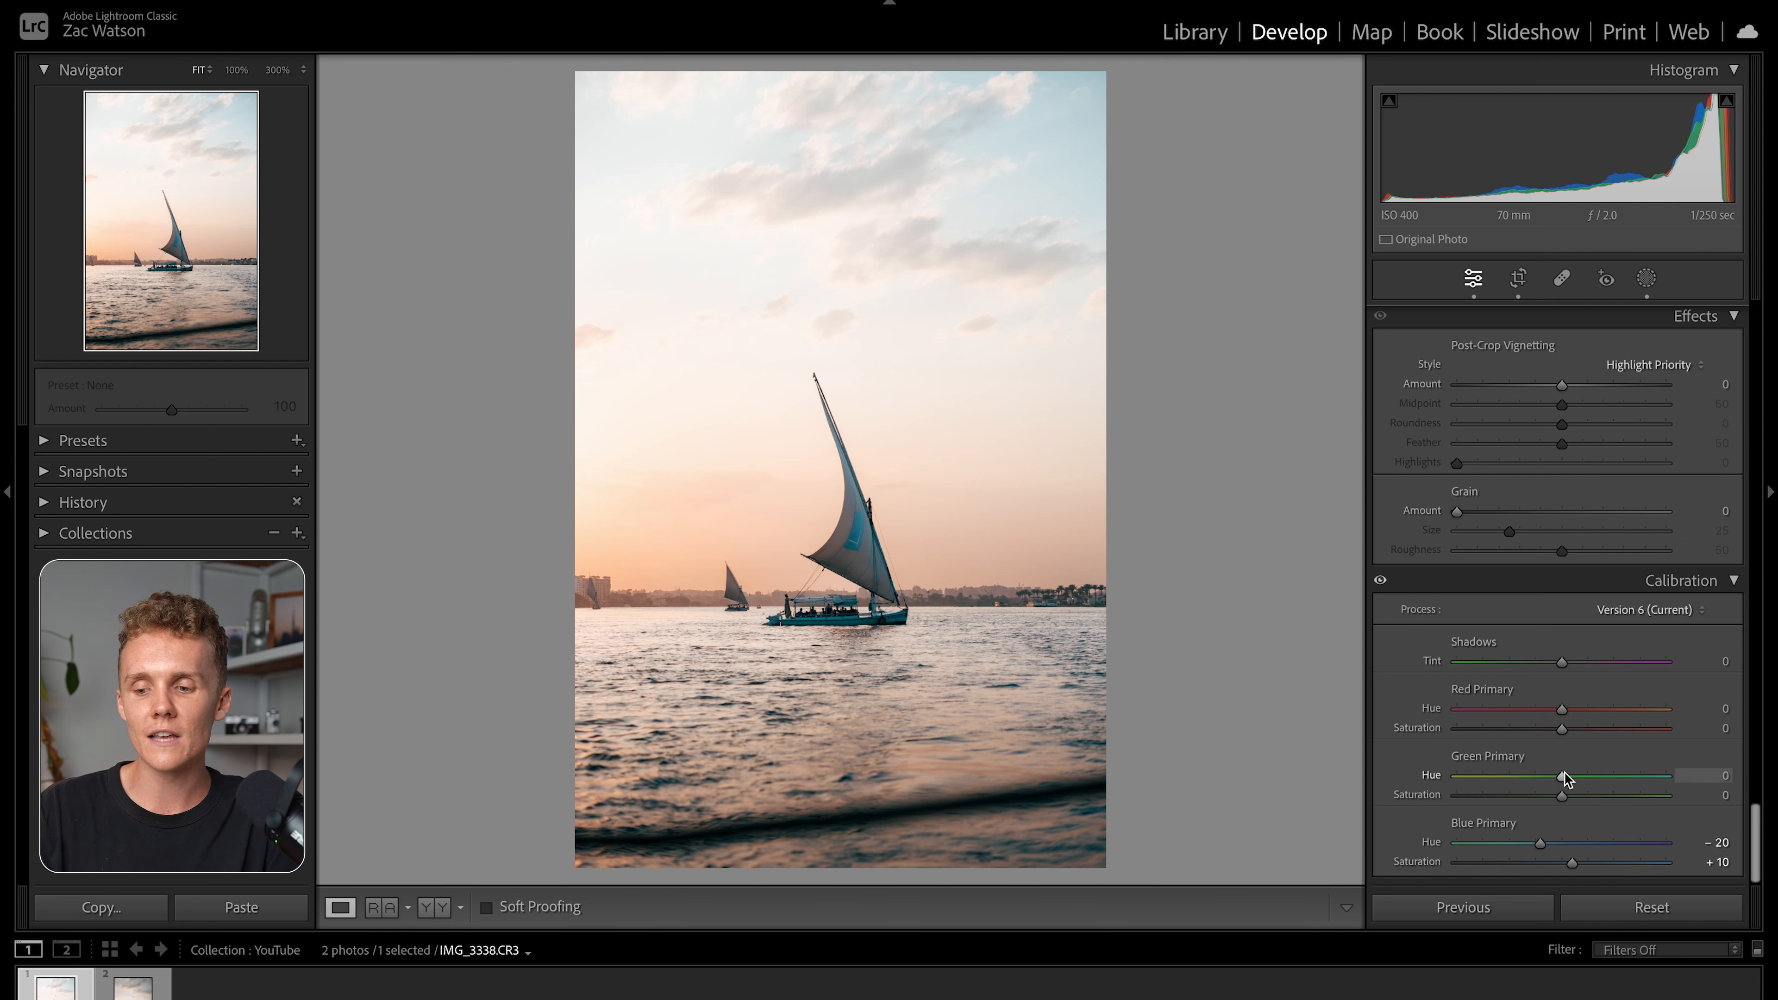
Test the Green Primary Hue at +100, and settle on Hue +10 with Saturation +2.
left_click_drag(1560, 777, 1693, 788)
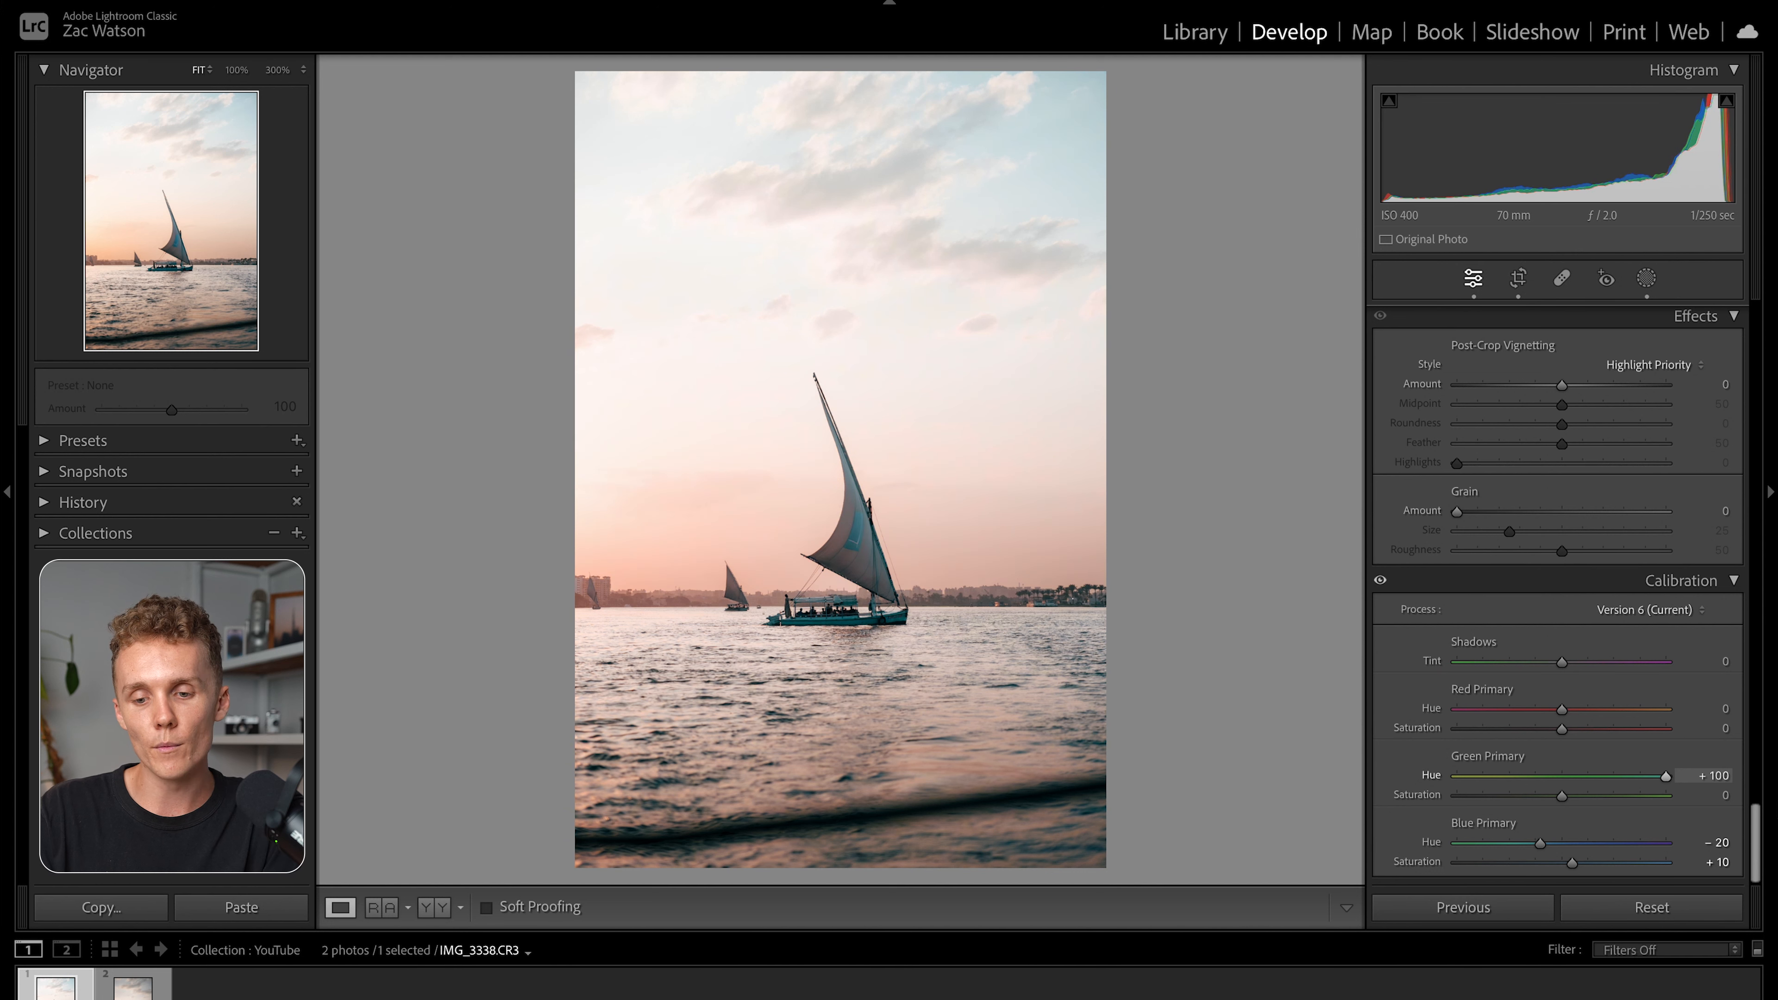
left_click_drag(1579, 792, 1775, 826)
left_click_drag(1679, 895, 1566, 855)
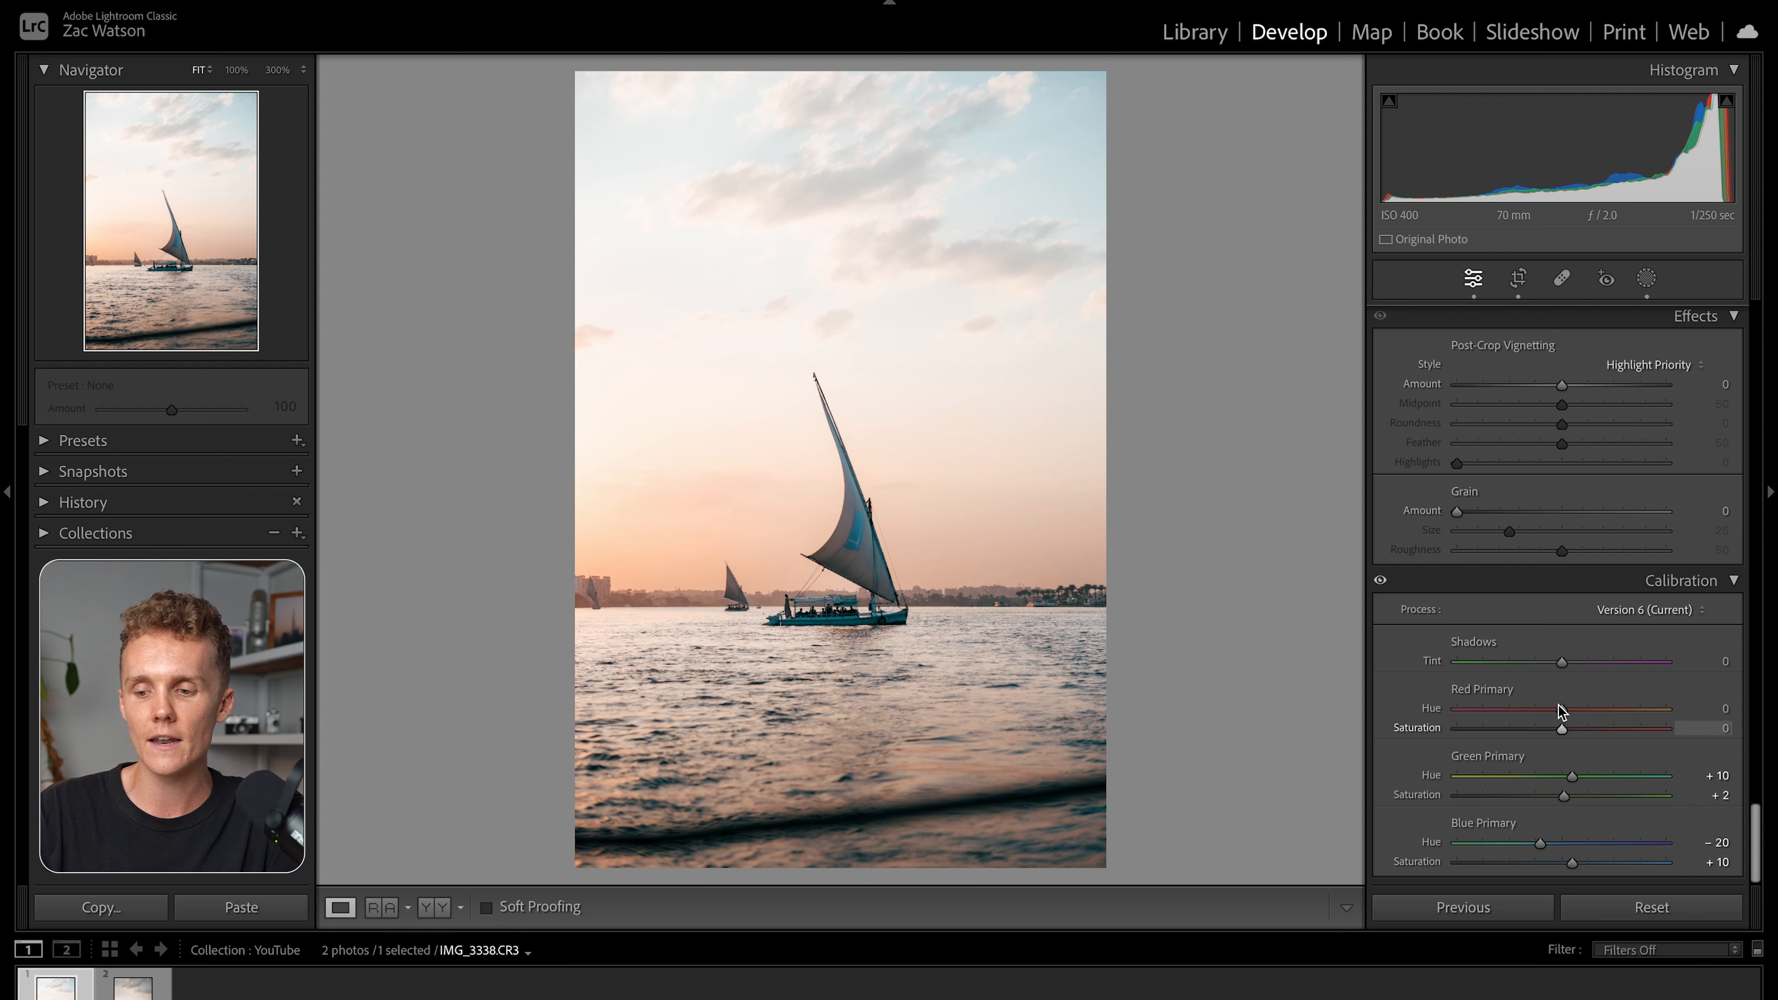
Set the Red Primary to Hue −6 and Saturation +11, and the Calibration Shadows Tint to +8.
mouse_move(1560, 710)
left_mouse_down()
mouse_move(1263, 742)
mouse_move(1775, 743)
mouse_move(1543, 687)
mouse_move(1388, 730)
mouse_move(1770, 739)
mouse_move(1571, 734)
left_mouse_up()
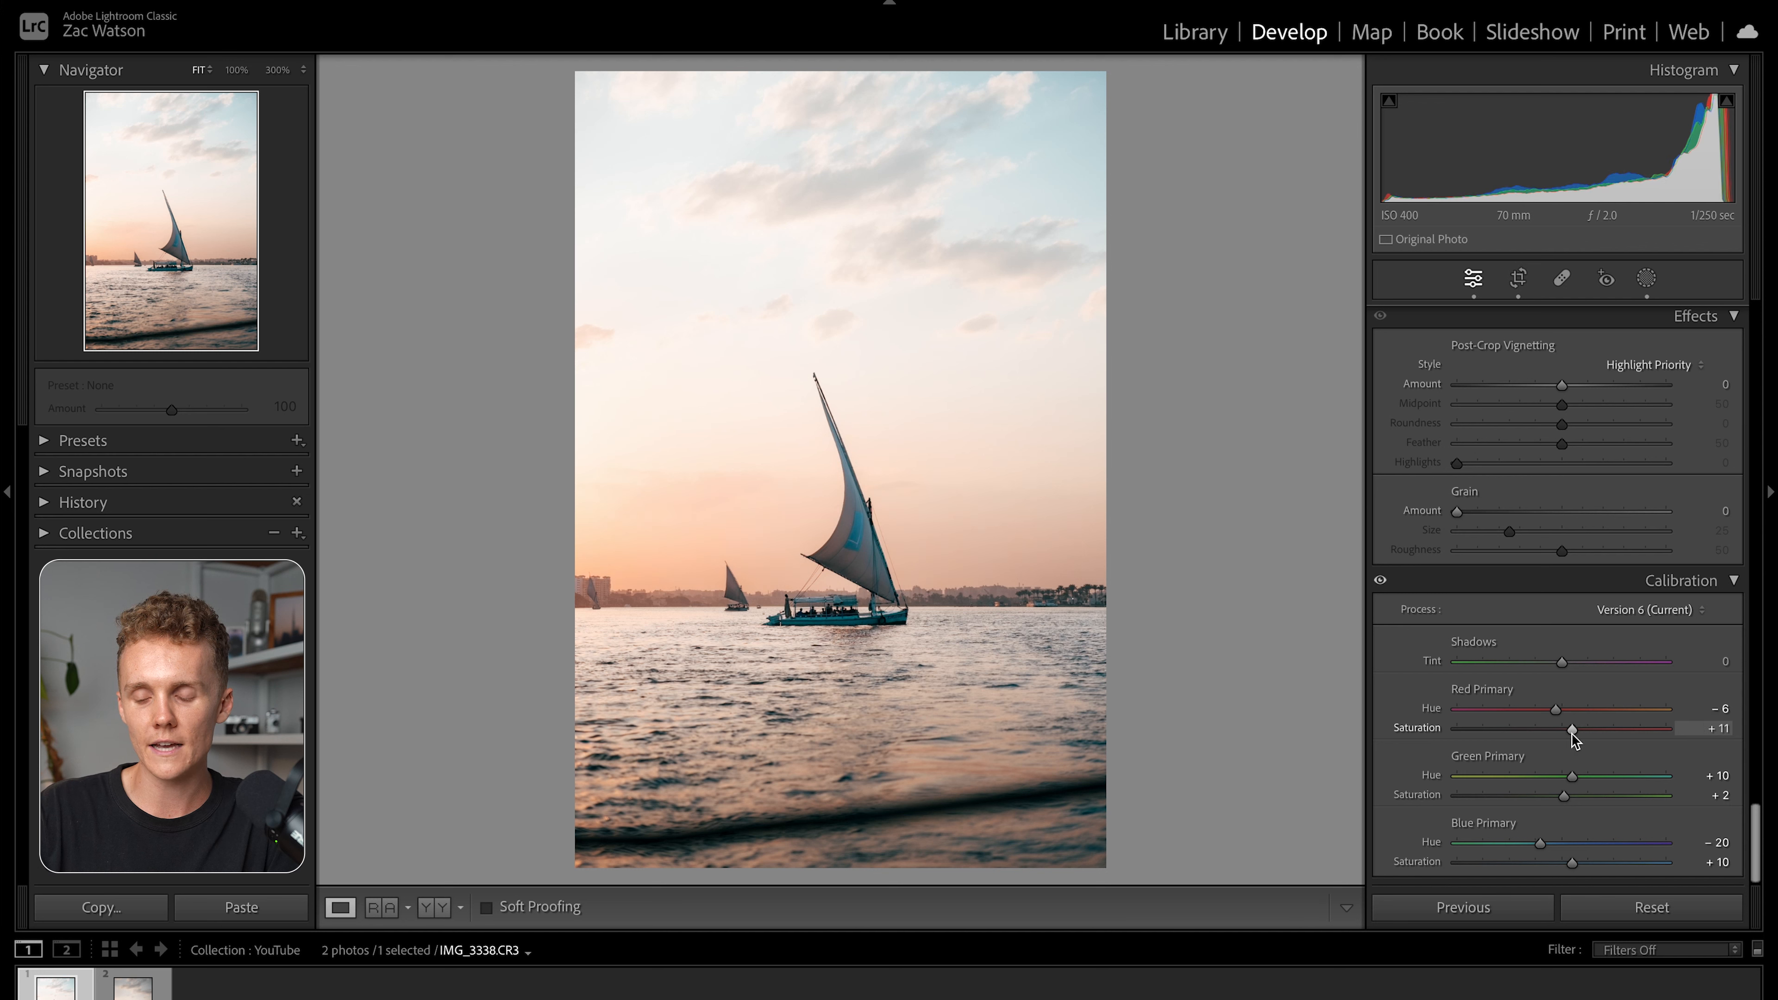
mouse_move(1560, 663)
left_mouse_down()
mouse_move(1470, 662)
mouse_move(1601, 674)
mouse_move(1567, 678)
left_mouse_up()
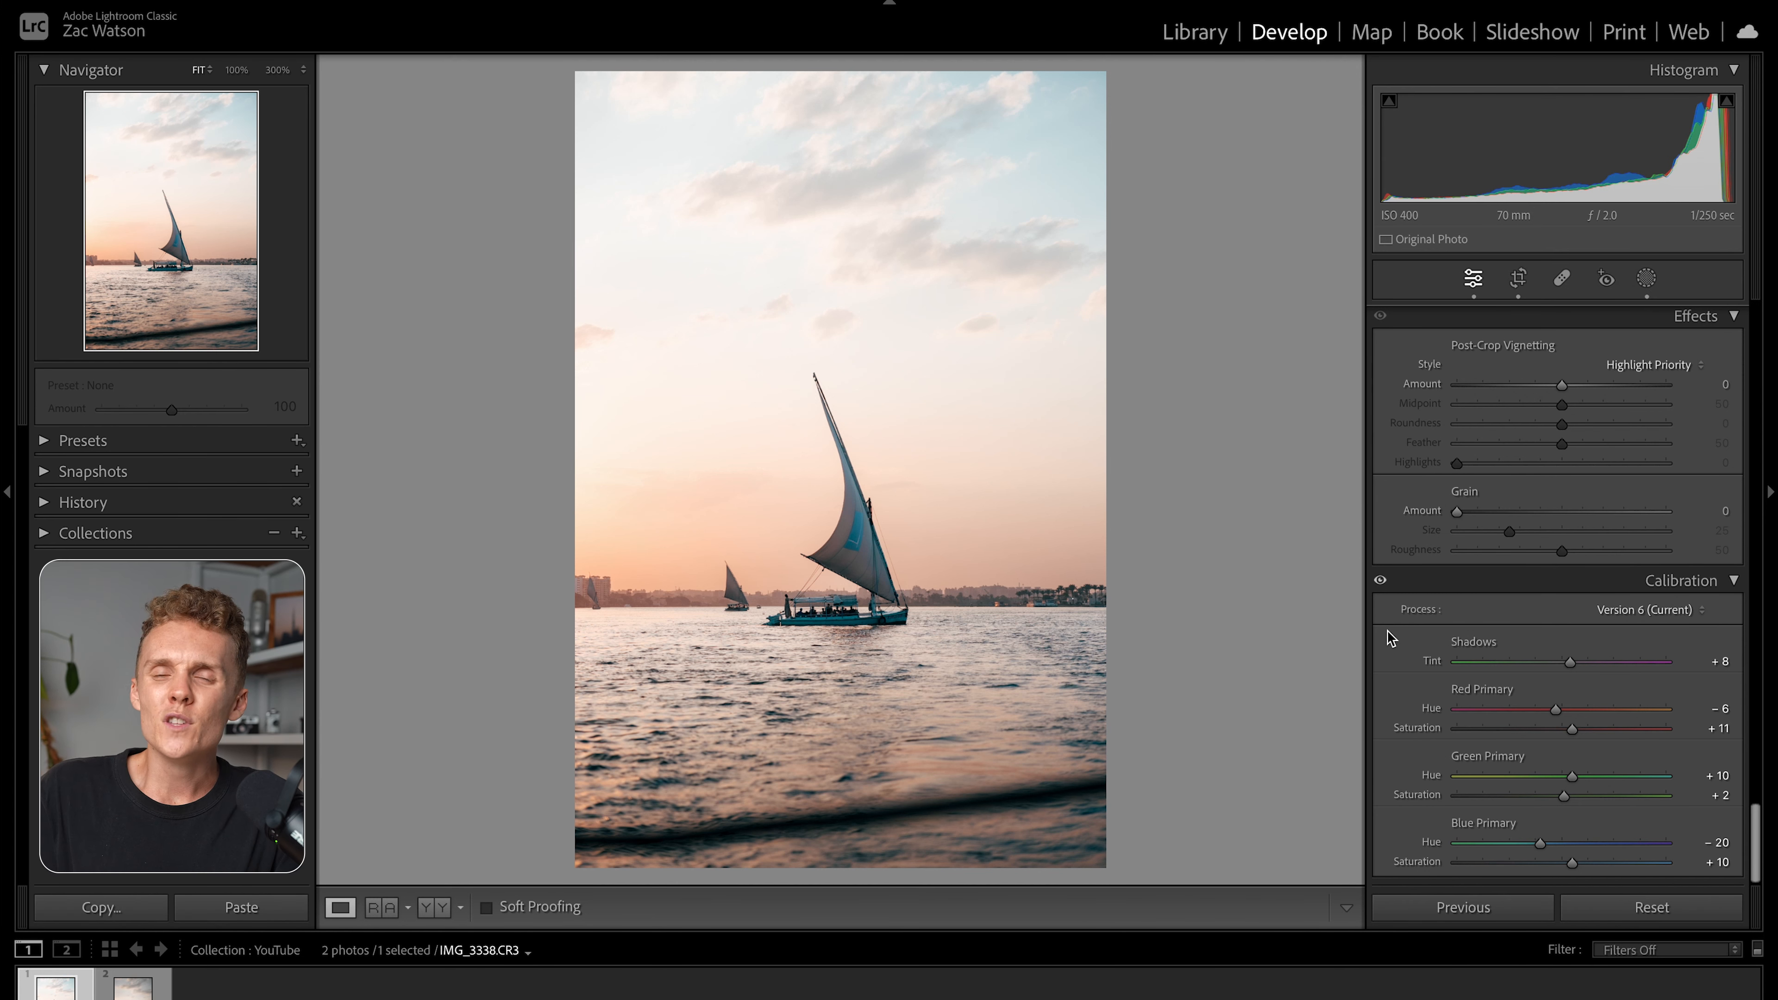
Add a linear gradient mask fading from the upper sky down to just above the horizon, hide its overlay, and set Exposure to −0.11.
scroll(1387, 638, "up", 15)
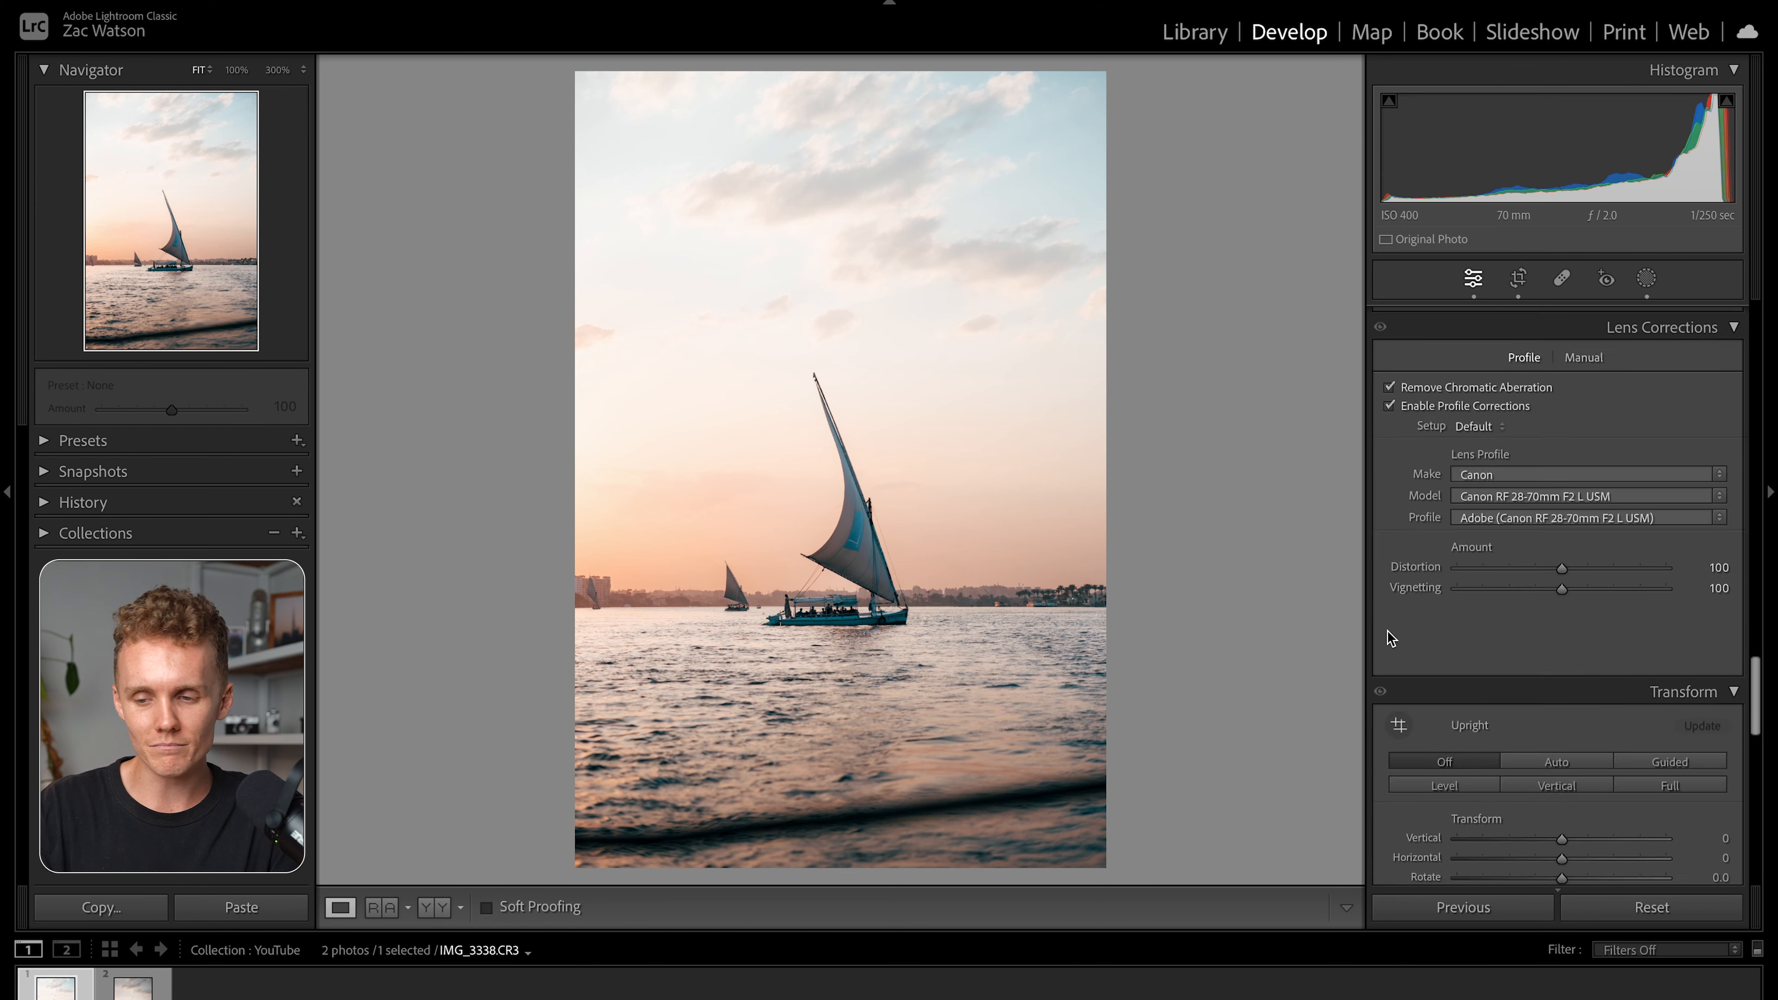
scroll(1435, 626, "up", 12)
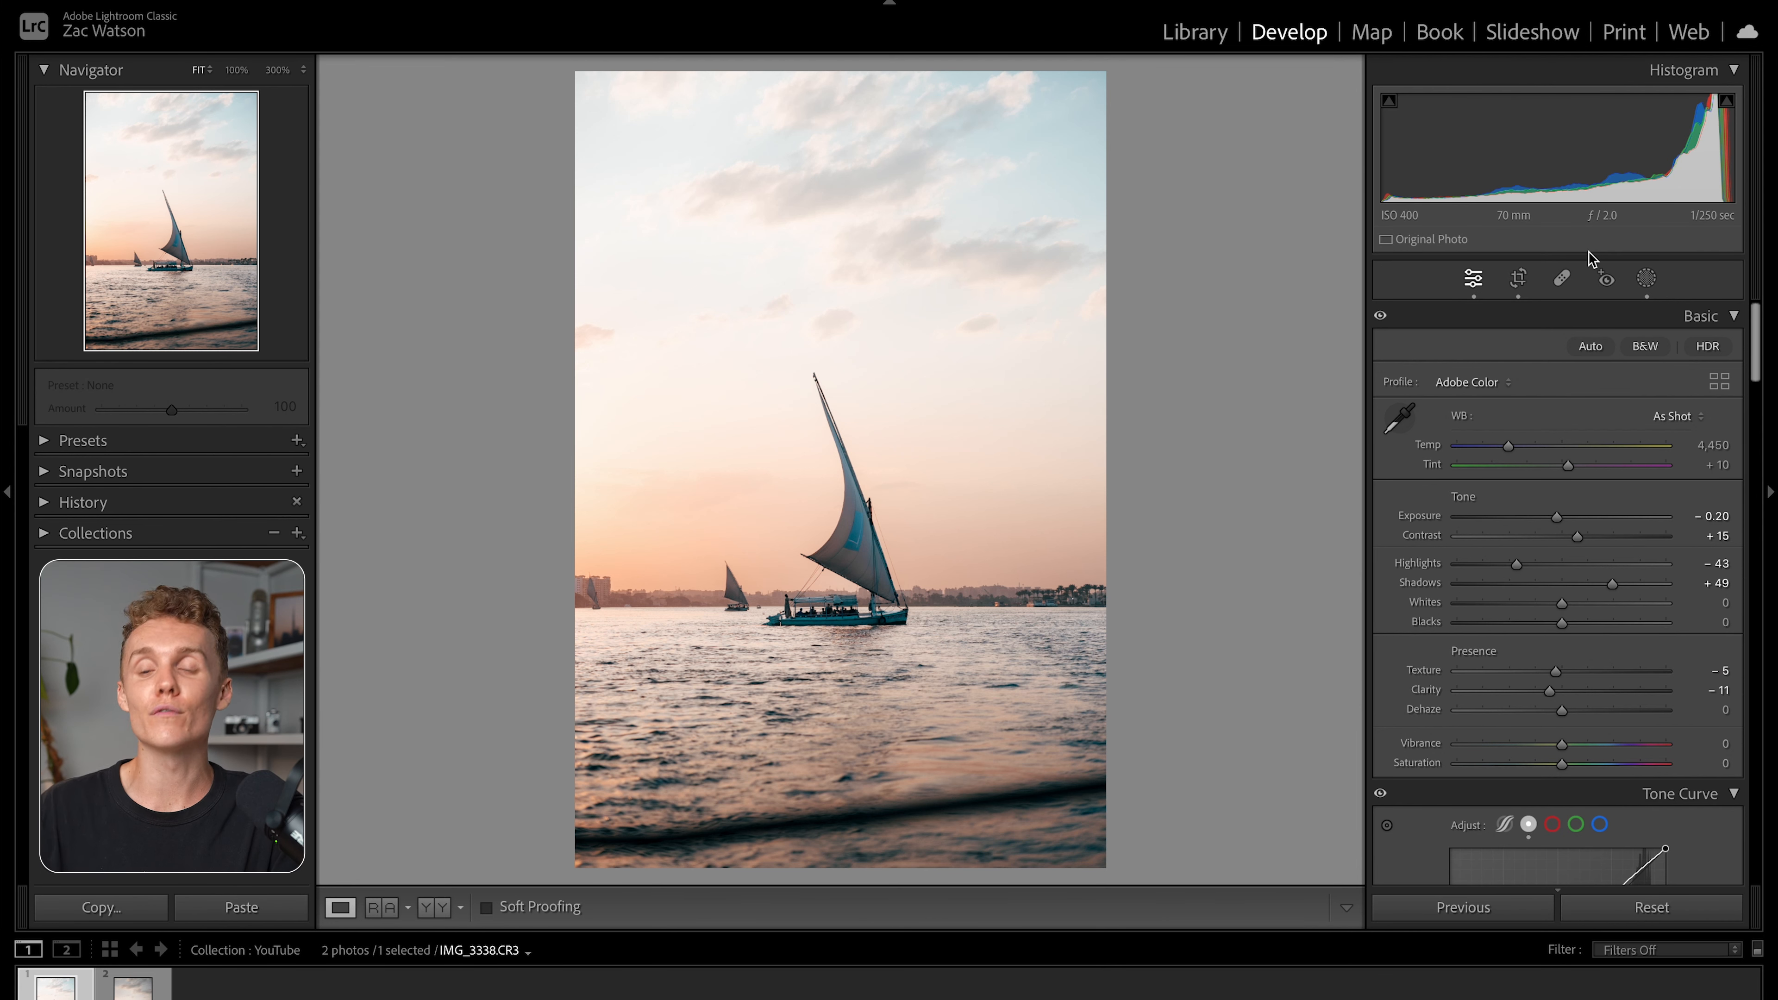
left_click(1646, 279)
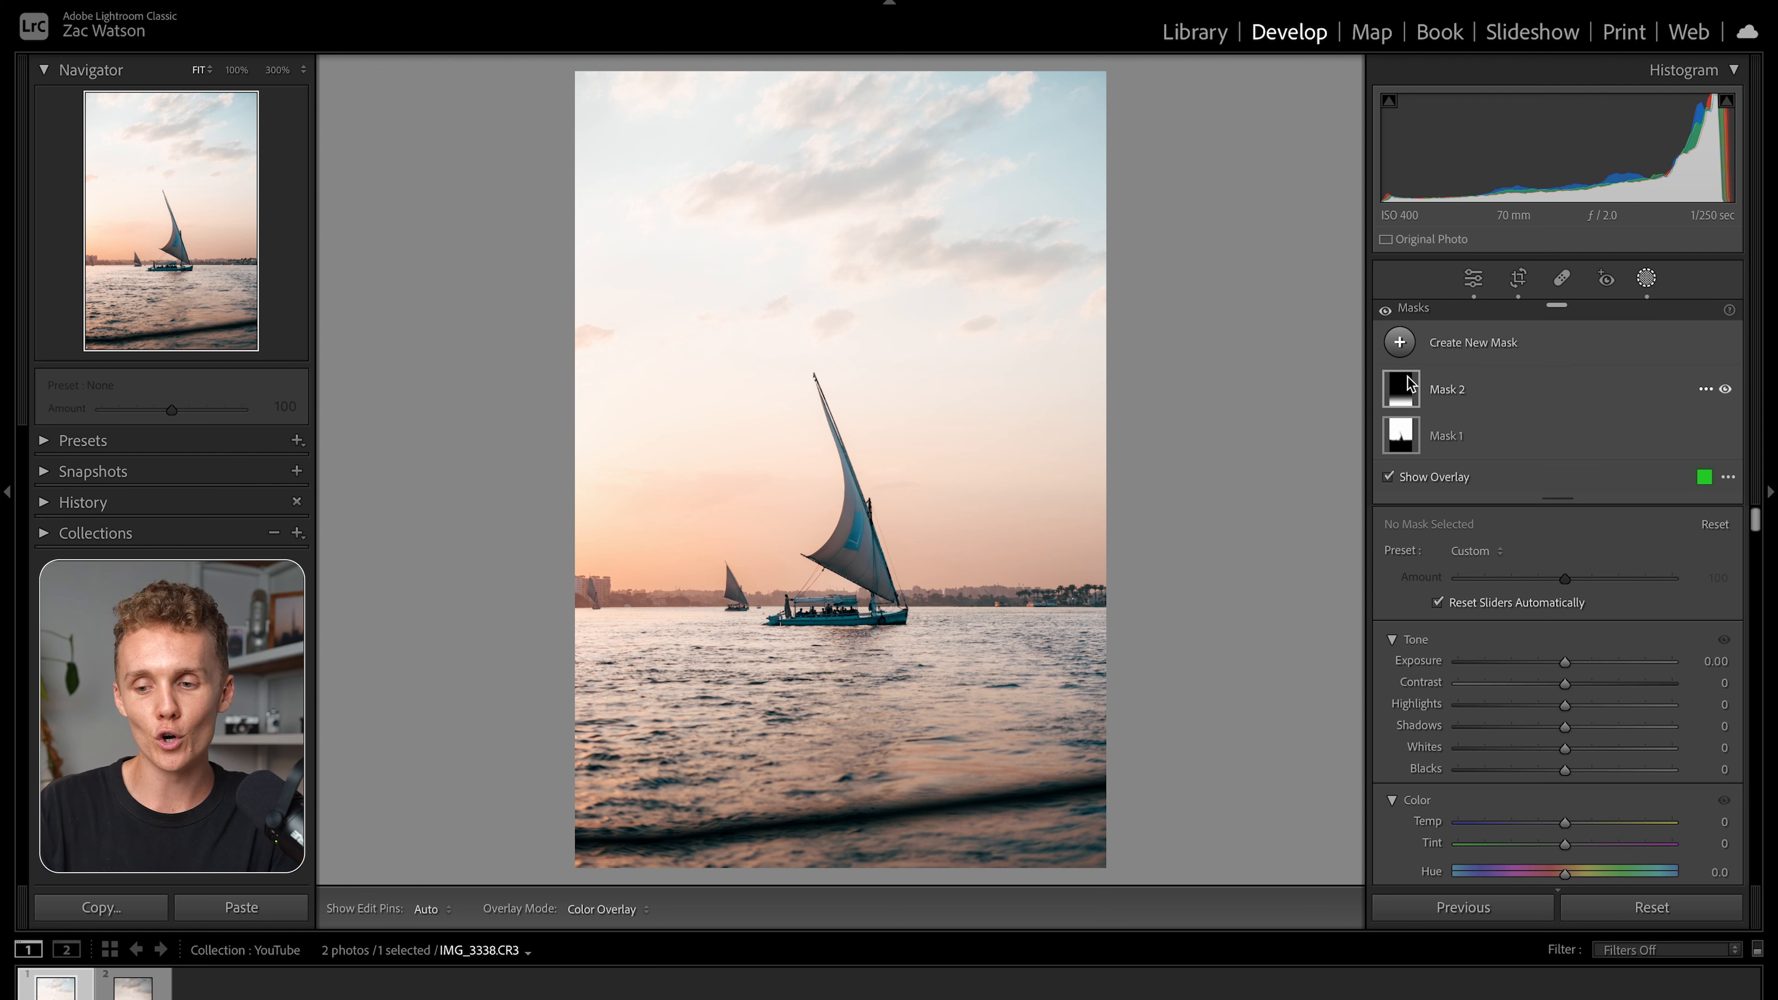
left_click(1398, 342)
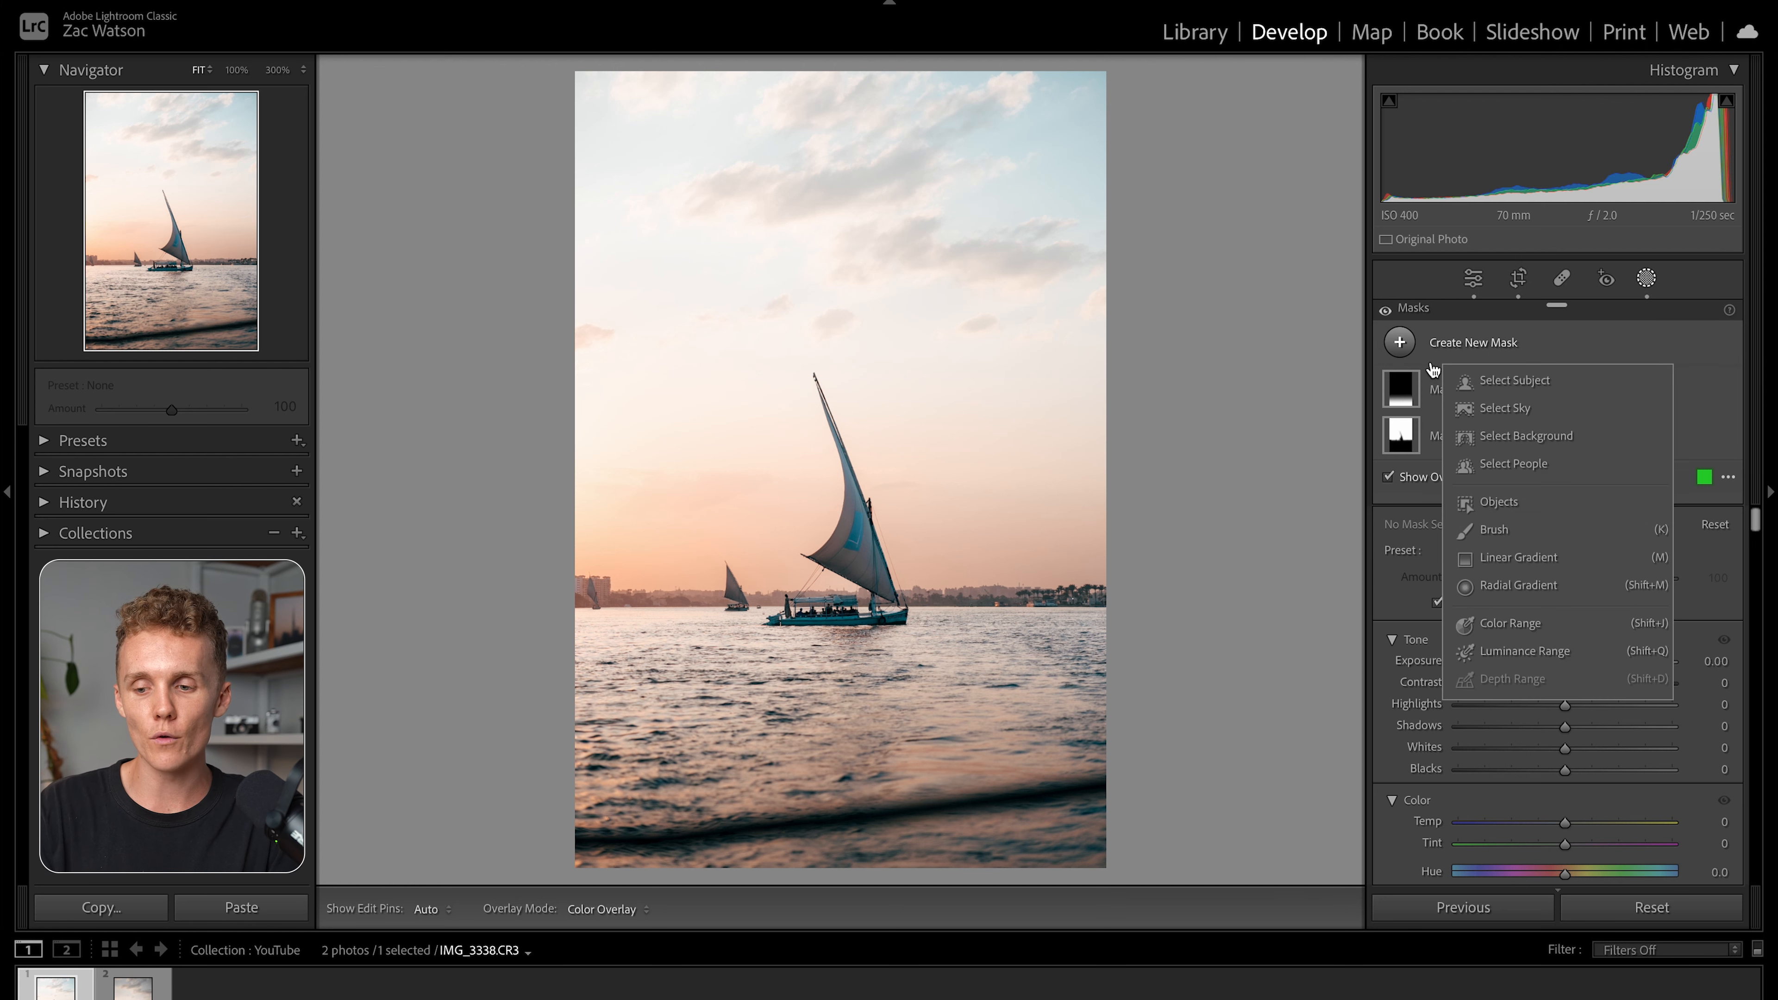
left_click(1499, 560)
left_click_drag(816, 156, 823, 565)
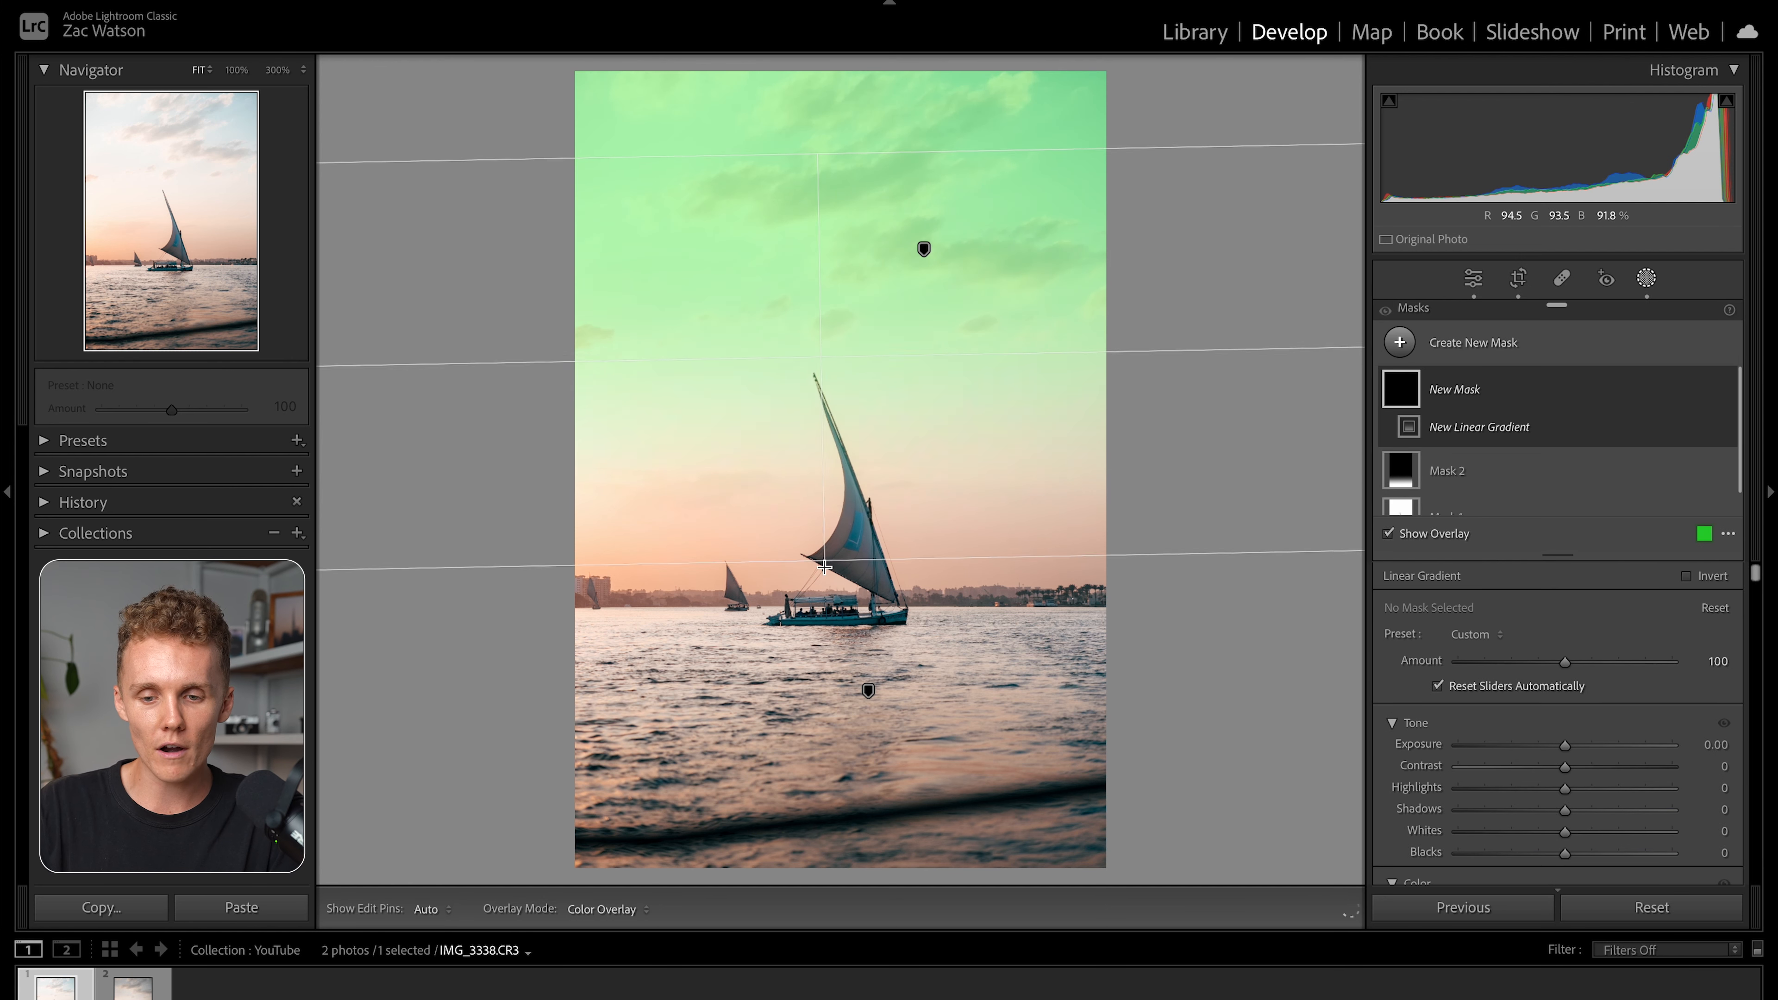
key("o")
left_click_drag(1566, 739, 1562, 742)
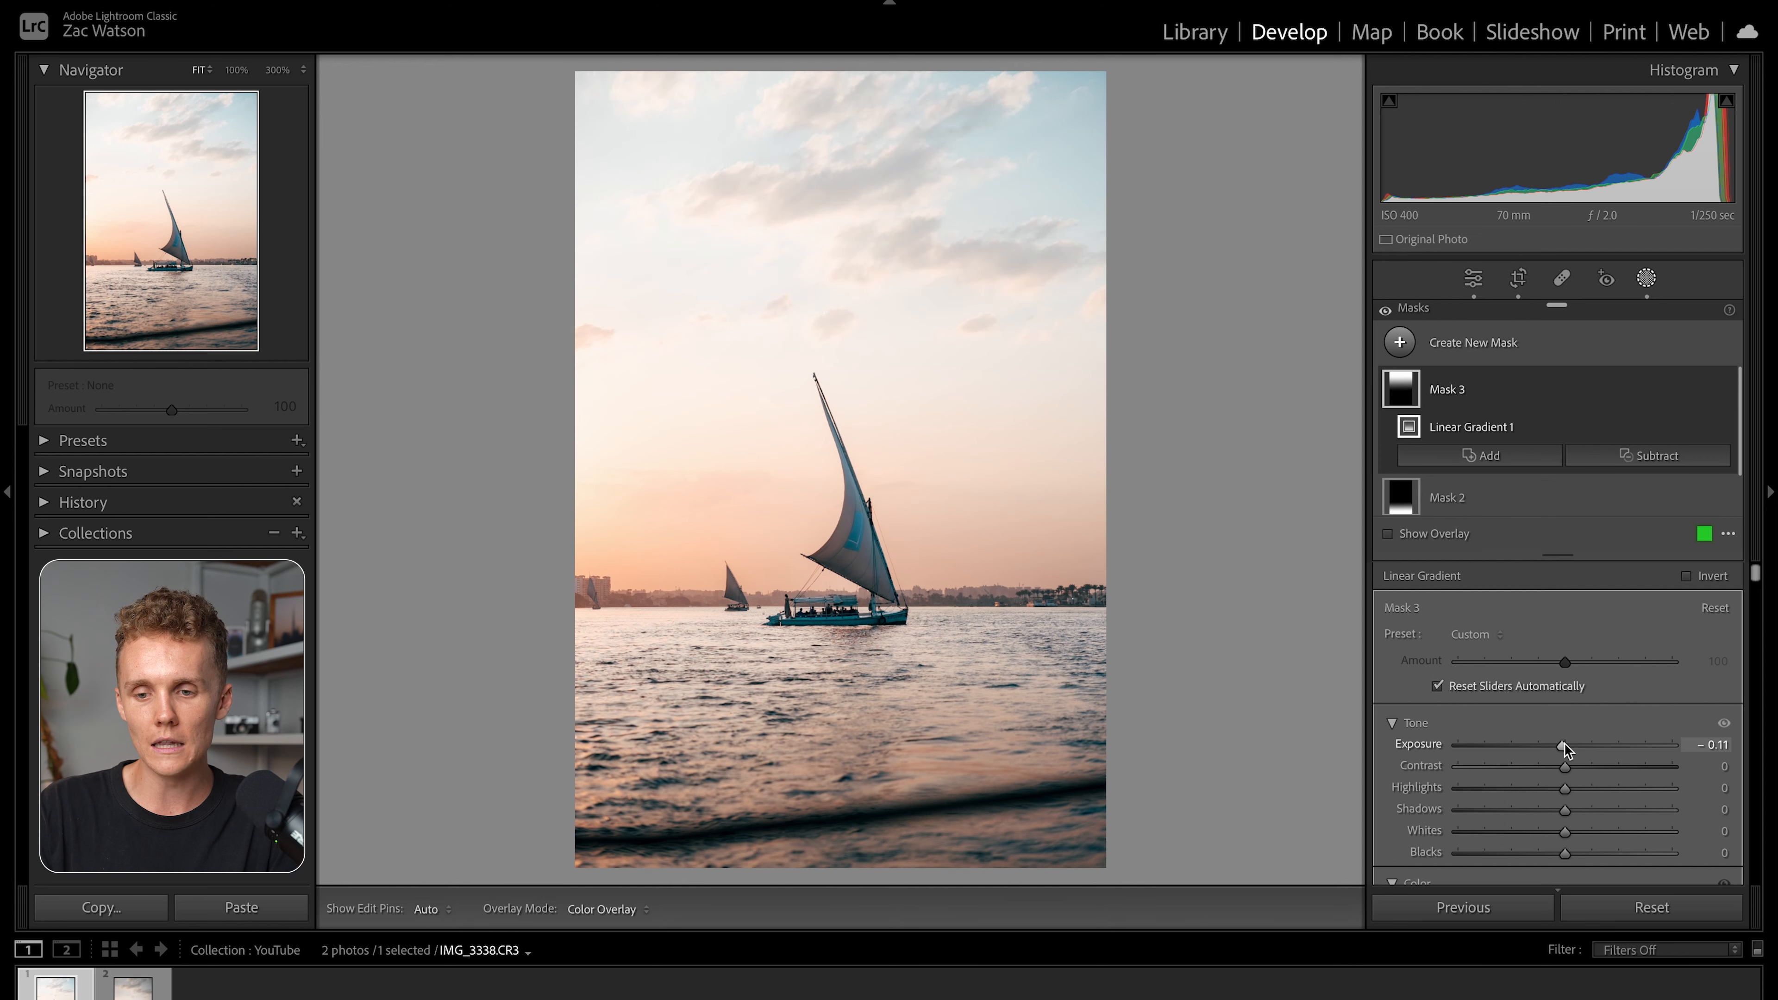
Add a radial gradient mask over the sky at the photo's upper-right edge, adjusting its angle, size and position.
left_click(1400, 342)
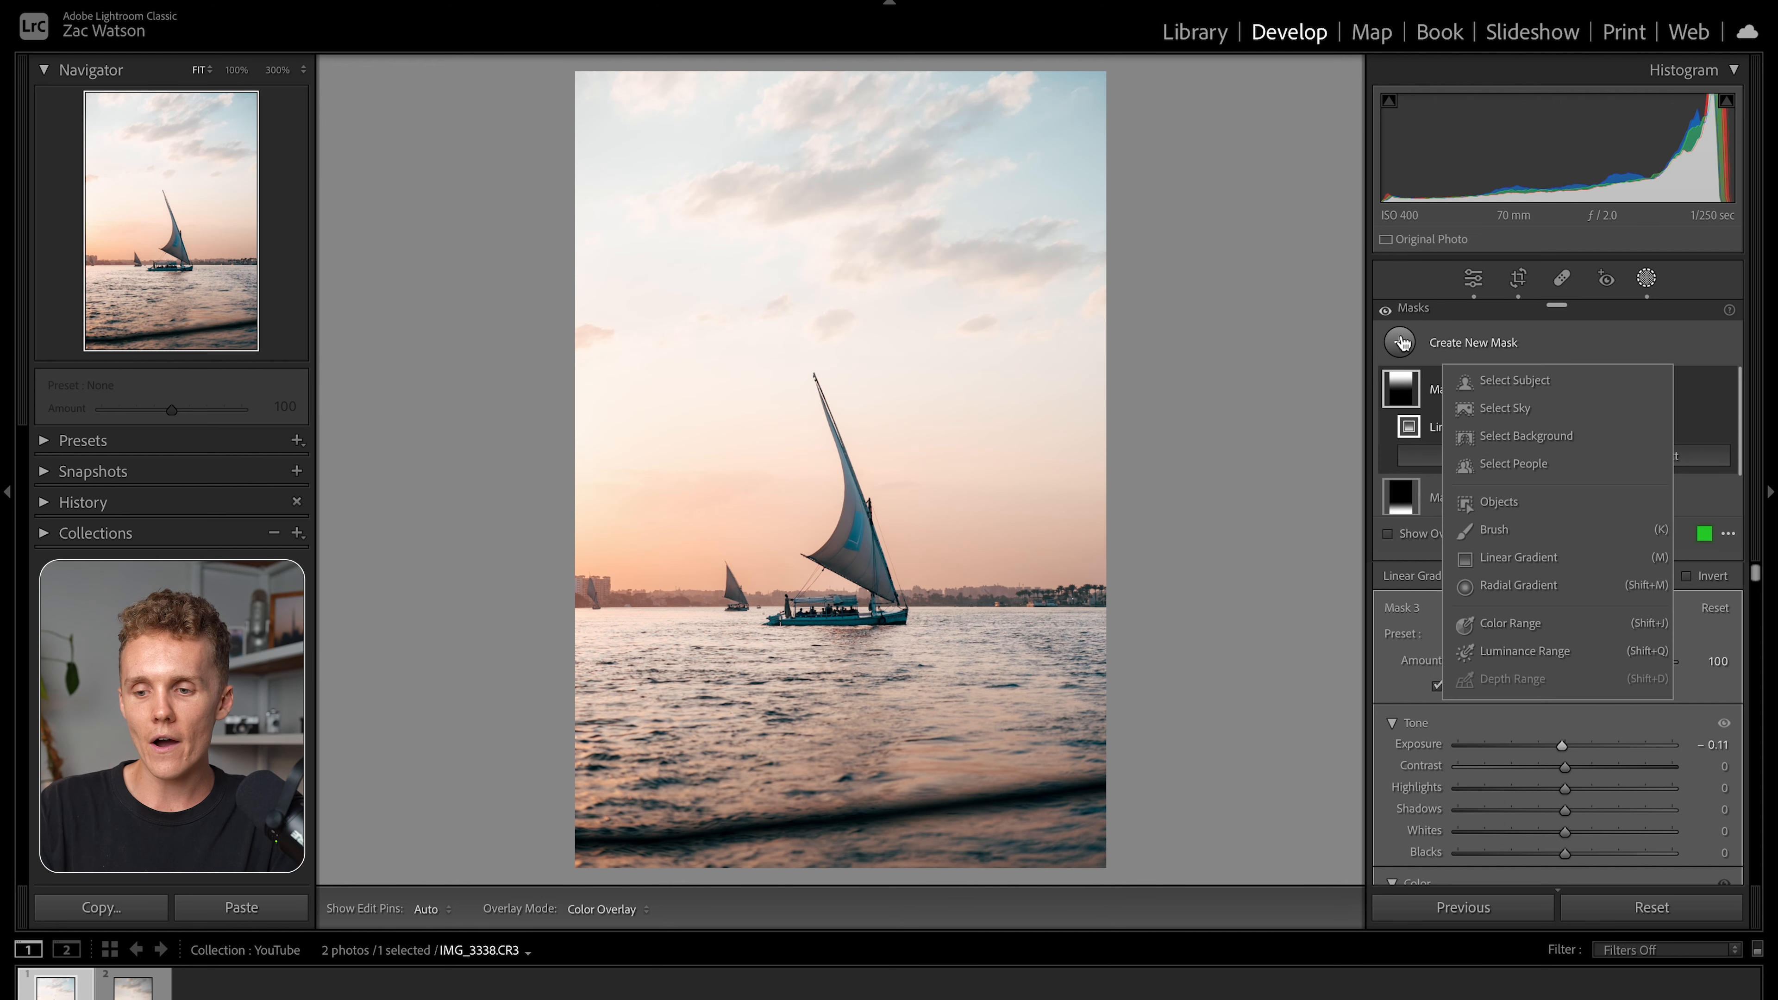
left_click(1491, 586)
left_click_drag(1141, 237, 1321, 367)
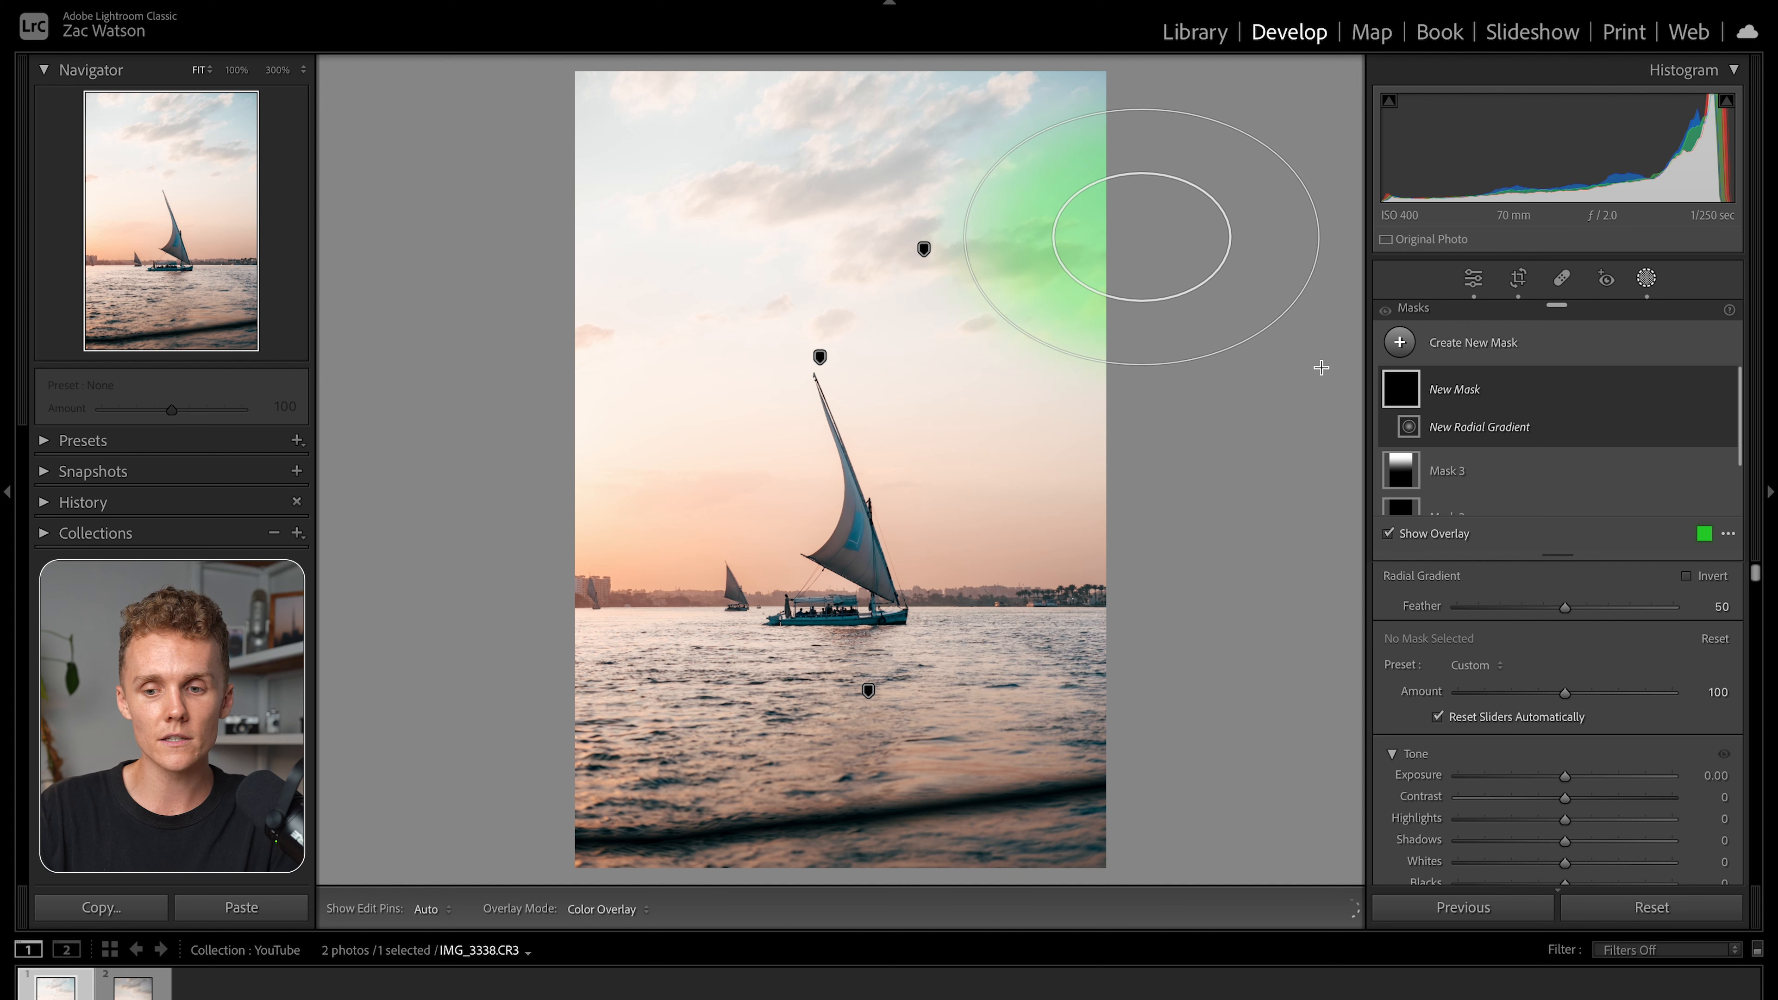
left_click_drag(1119, 222, 1107, 227)
left_click_drag(1123, 111, 1123, 138)
mouse_move(1082, 262)
left_mouse_down()
mouse_move(1096, 284)
mouse_move(1050, 273)
mouse_move(1063, 249)
left_mouse_up()
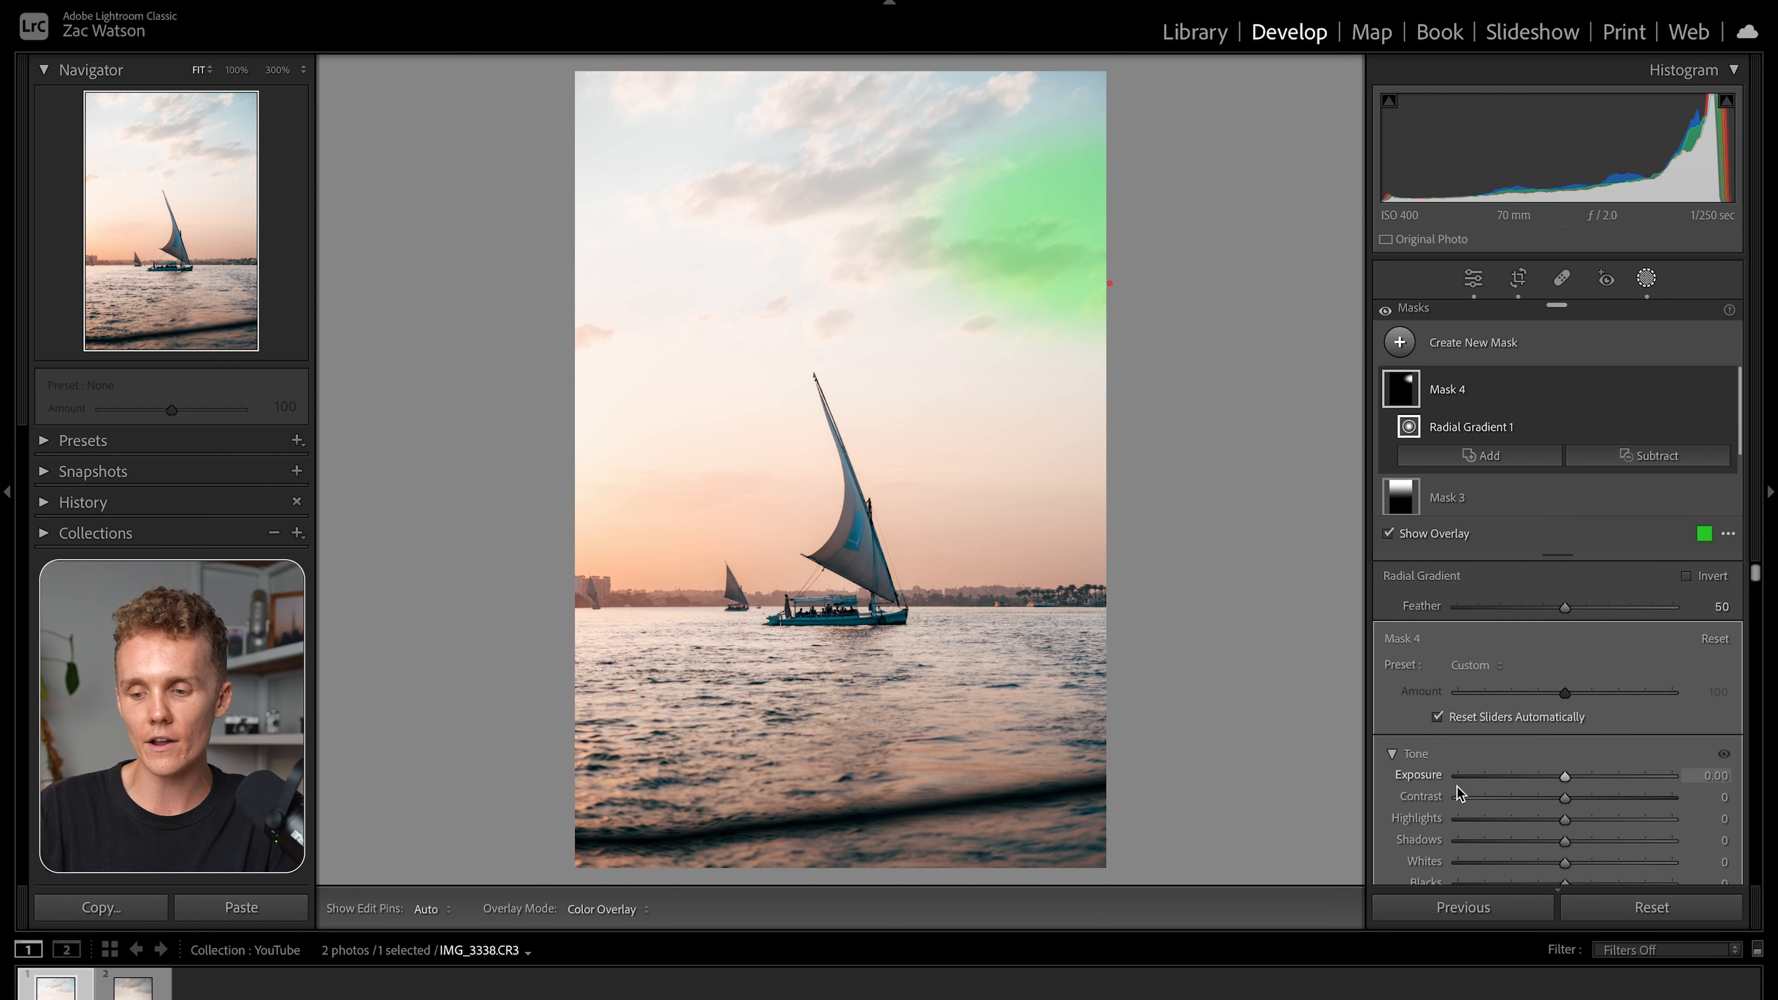
Hide the overlay of the upper-right sky mask and set its Temp to −4 and Tint to 13.
scroll(1458, 794, "down", 5)
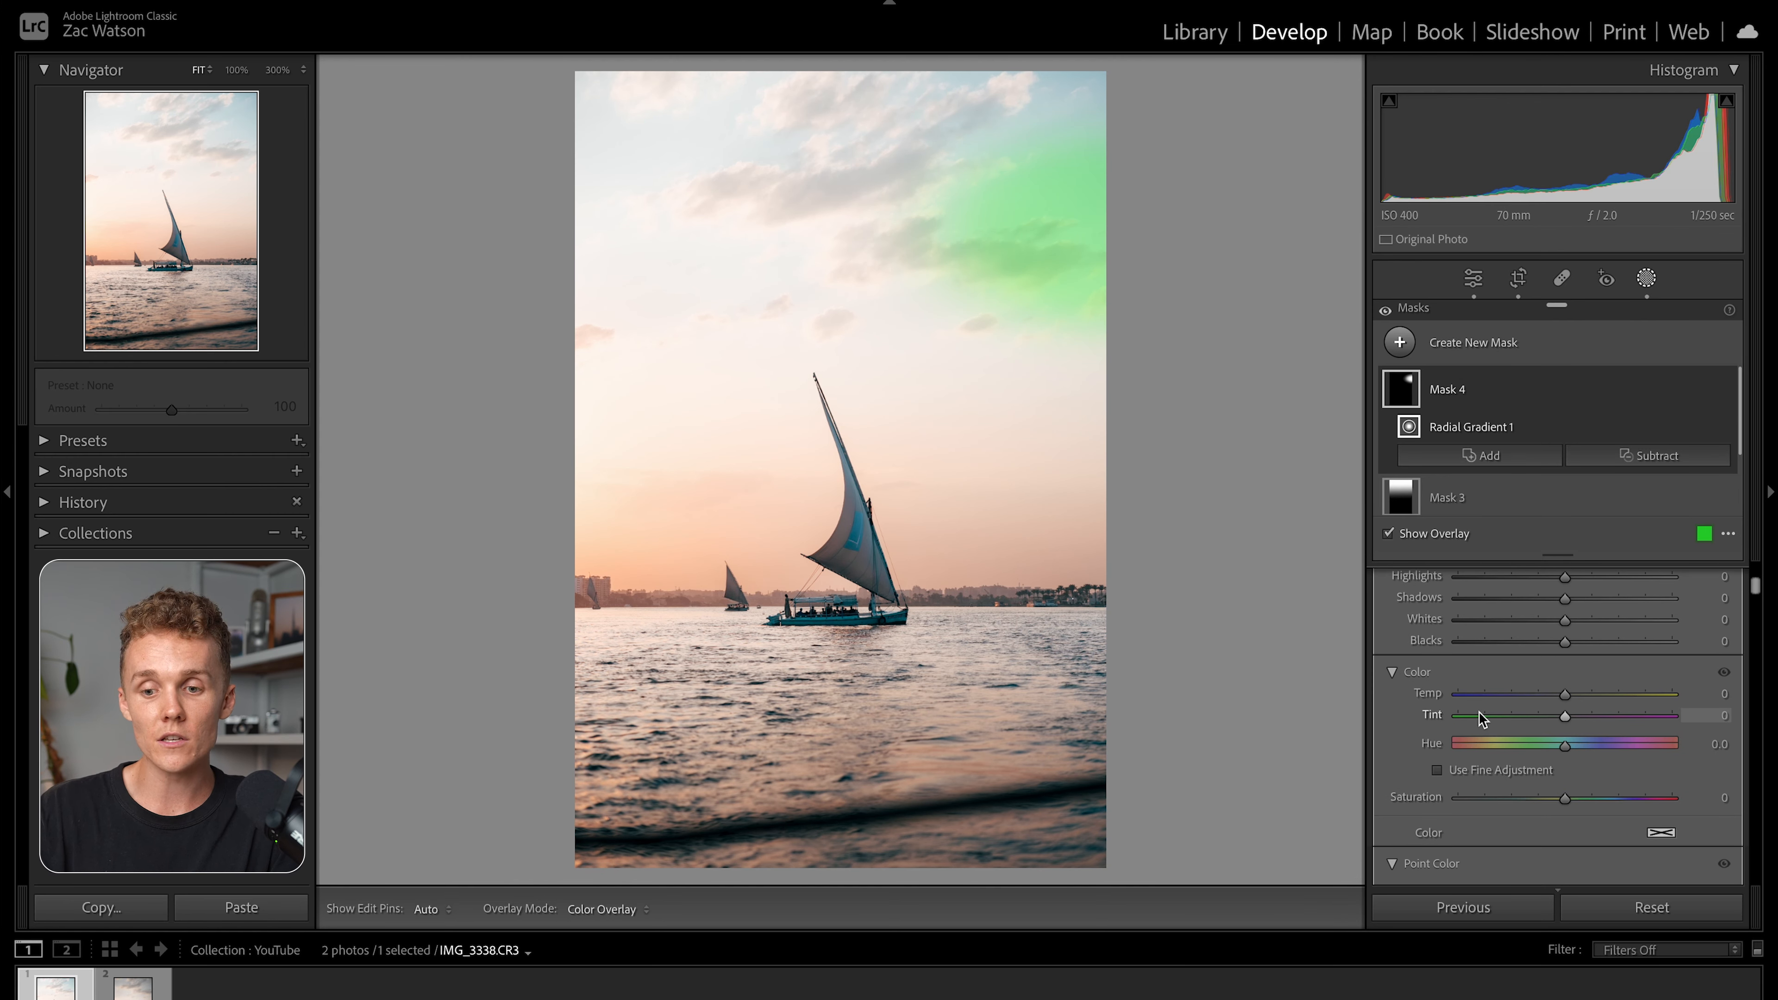
key("o")
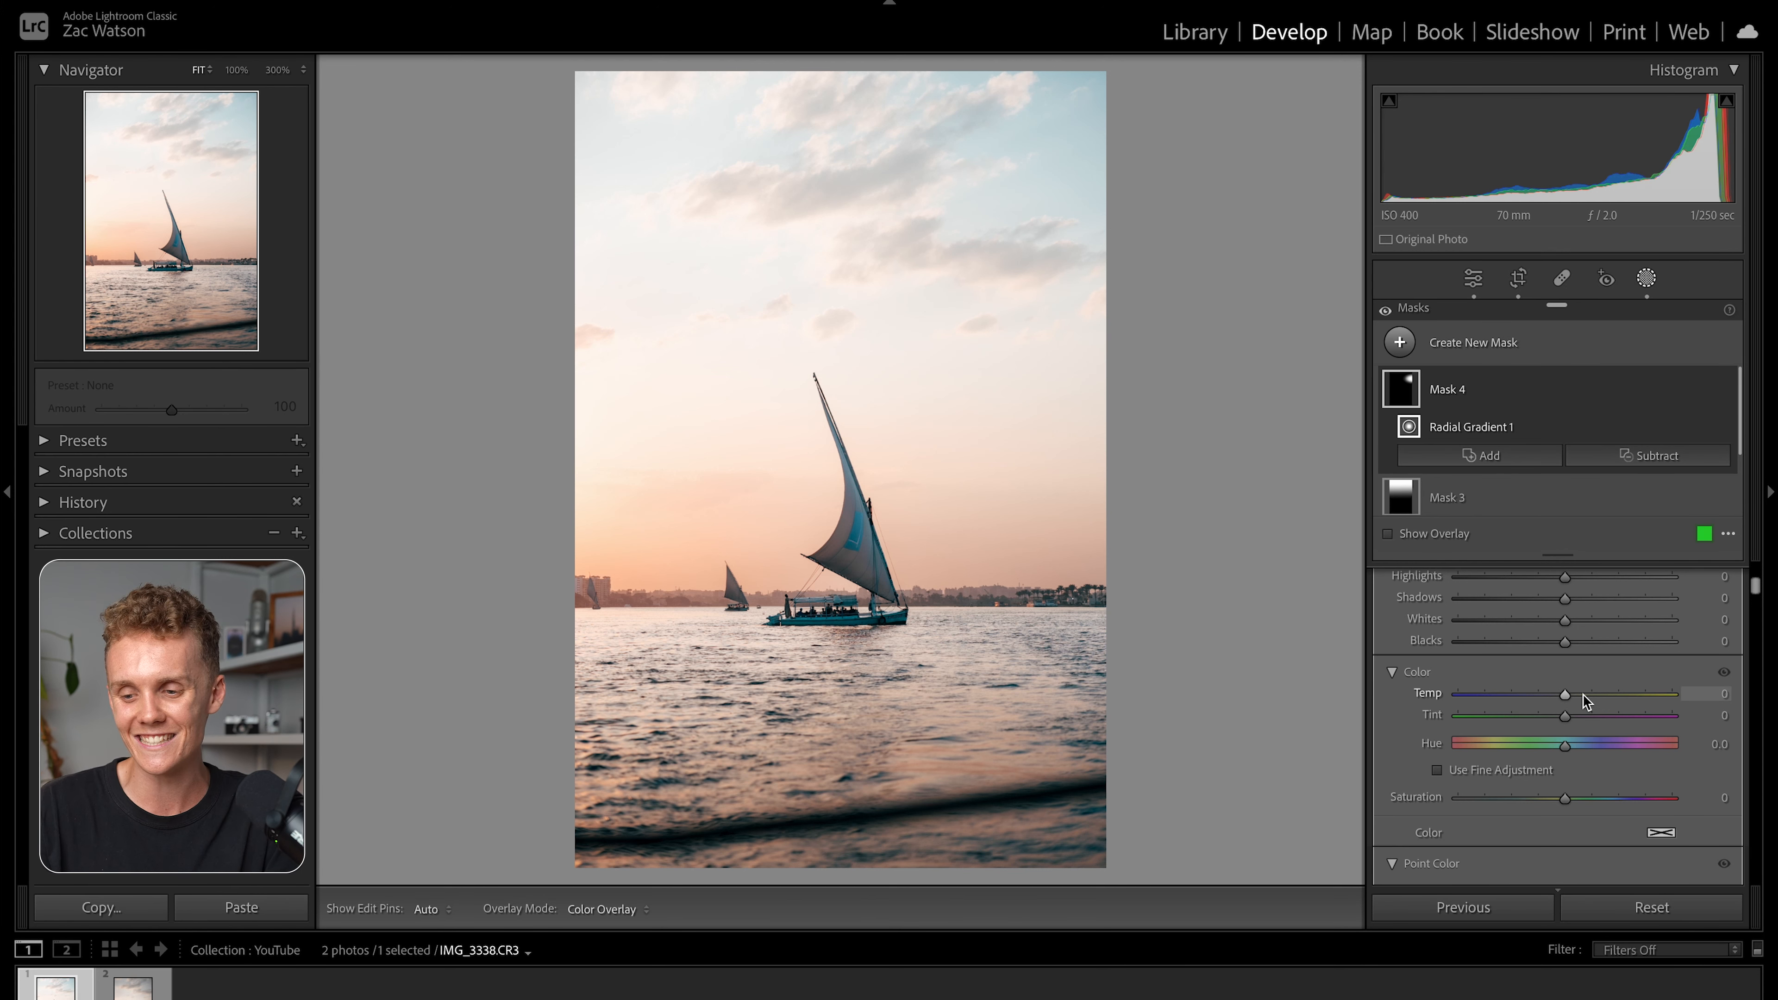
left_click_drag(1558, 695, 1553, 695)
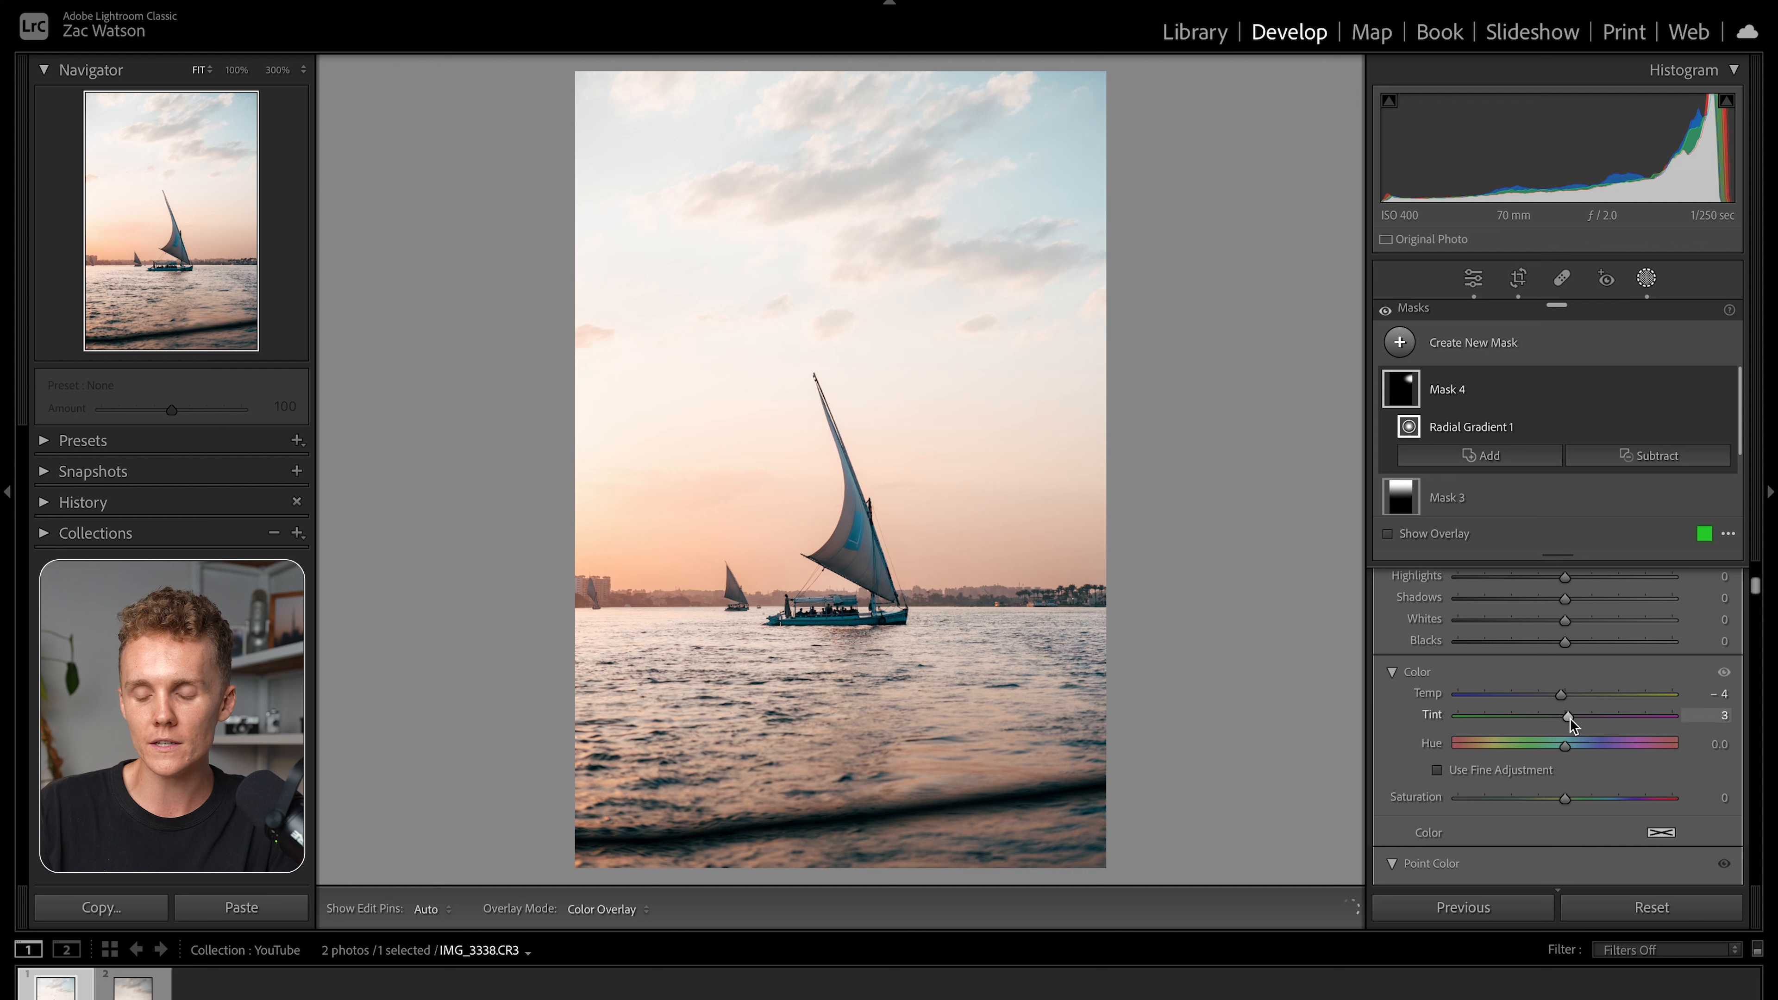
left_click_drag(1571, 719, 1579, 719)
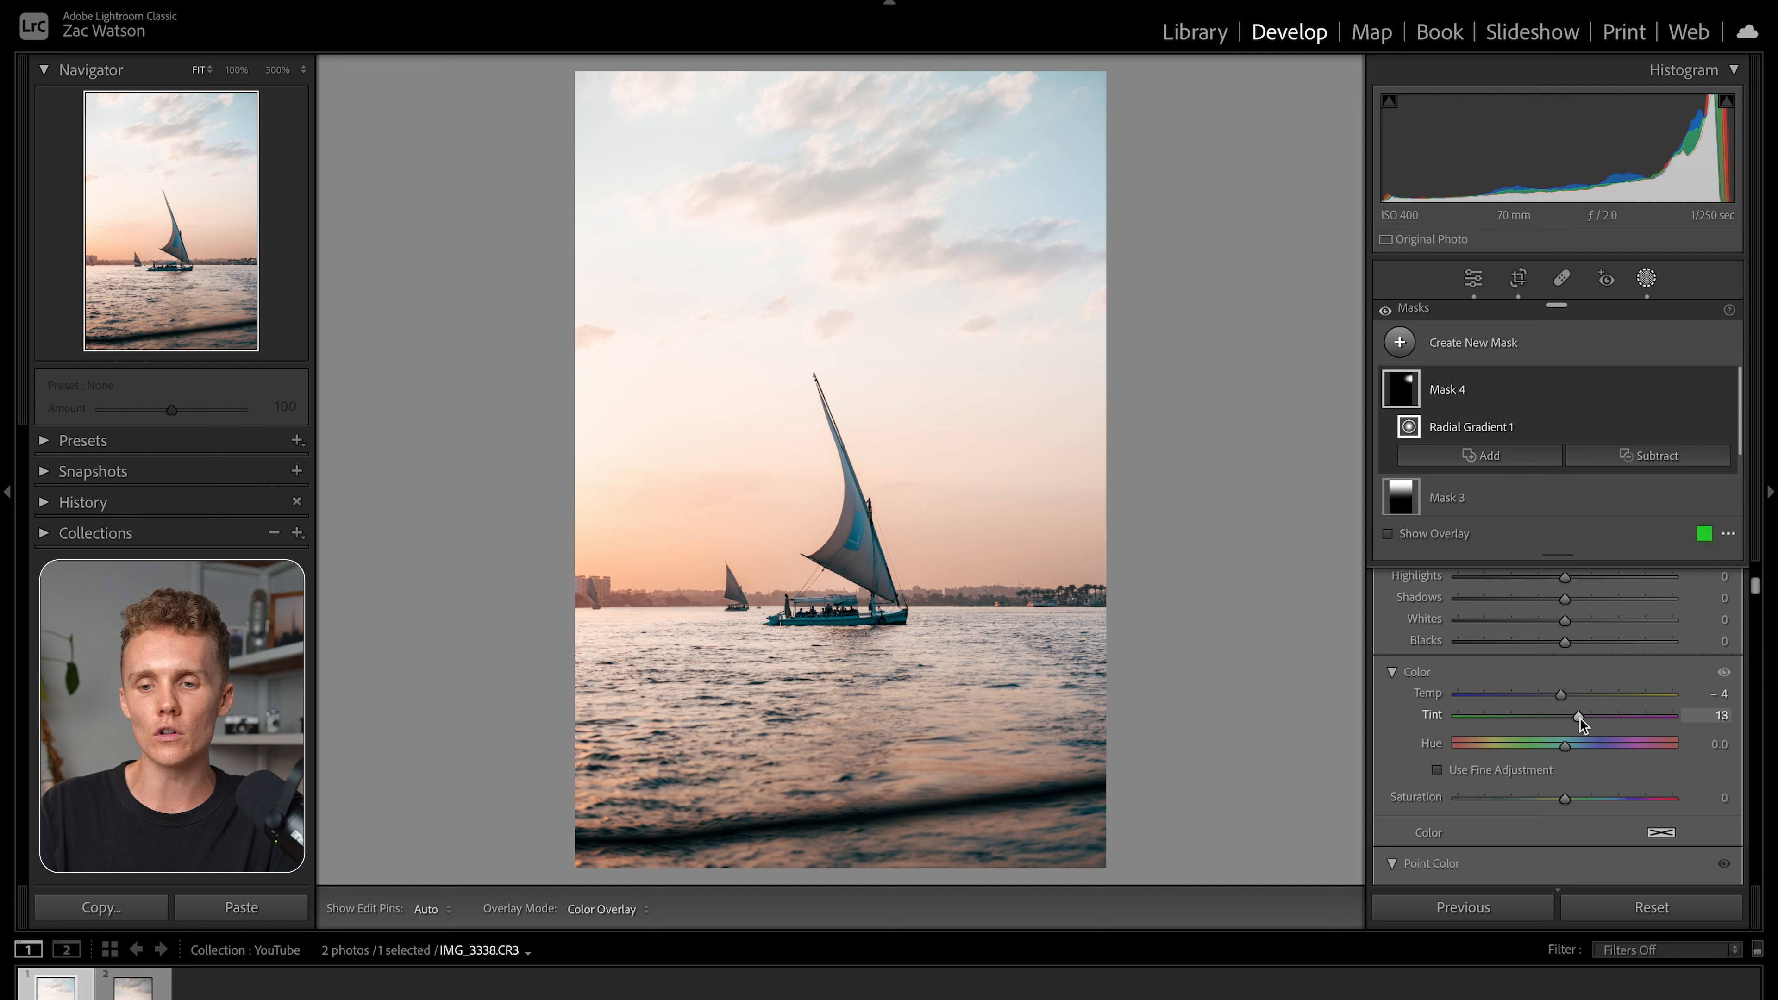
Add a large oval radial gradient mask centred on the sailboat and invert it to cover the photo's outer areas.
left_click(1400, 343)
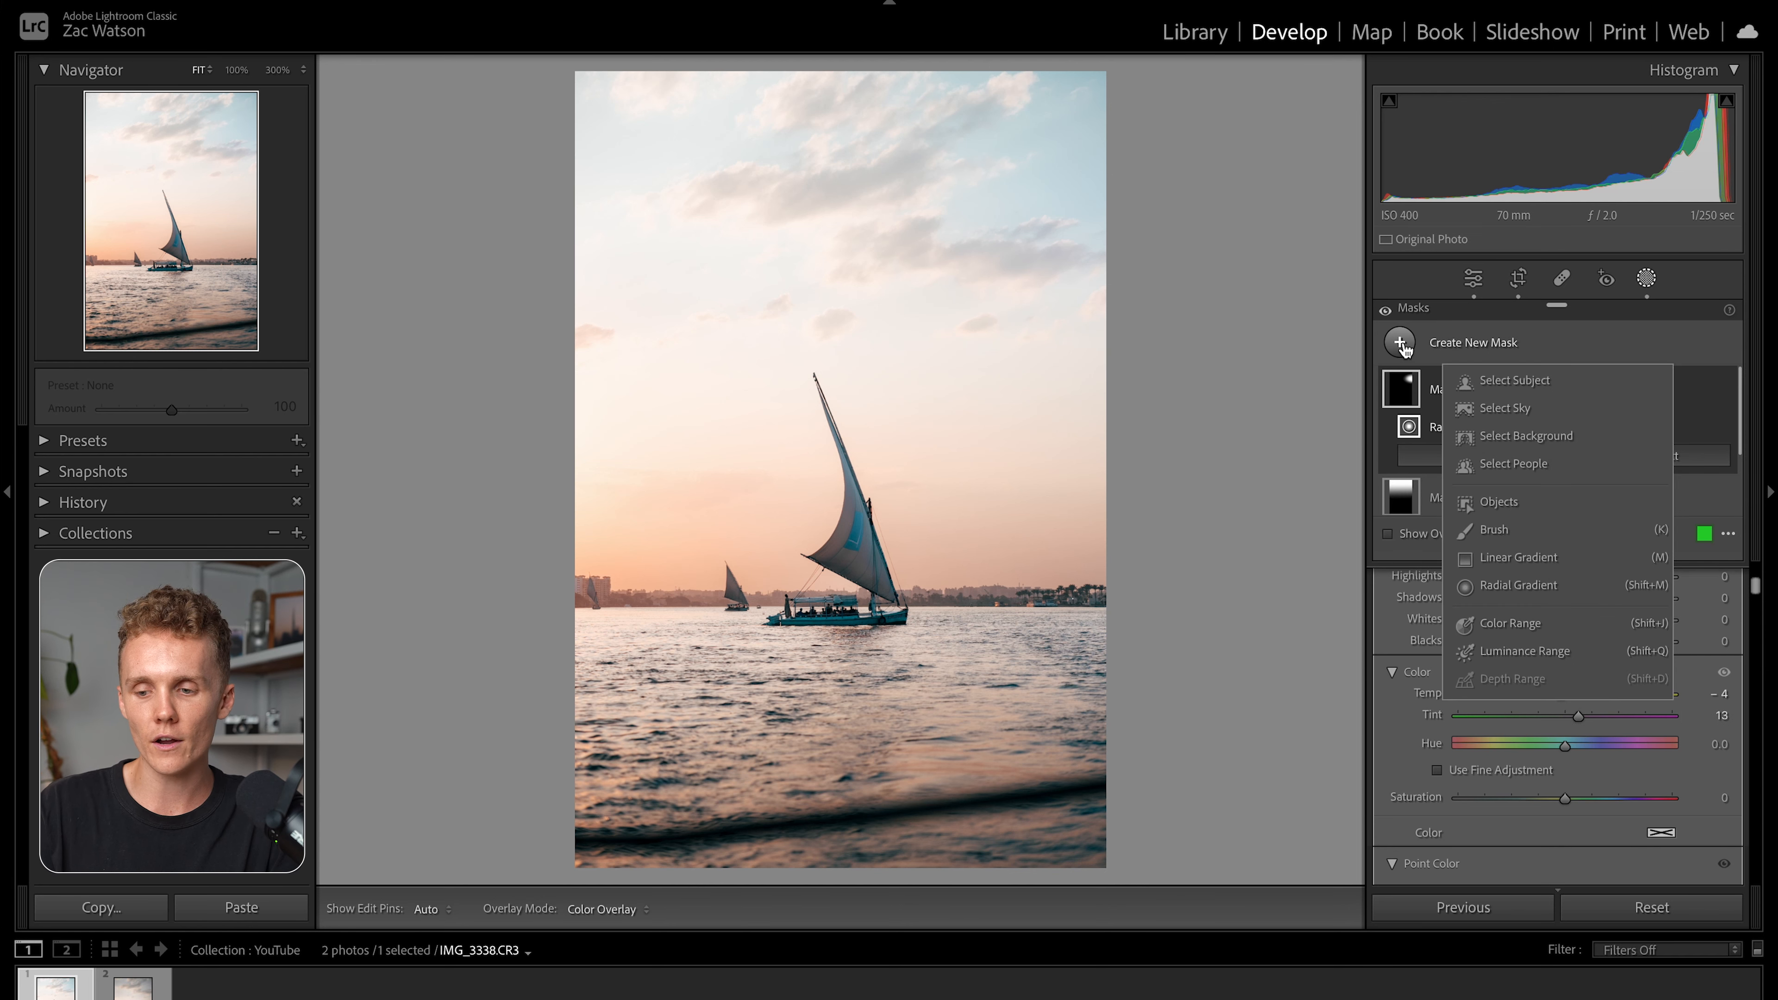
left_click(1482, 588)
left_click_drag(750, 294, 1162, 799)
left_click_drag(837, 570, 924, 853)
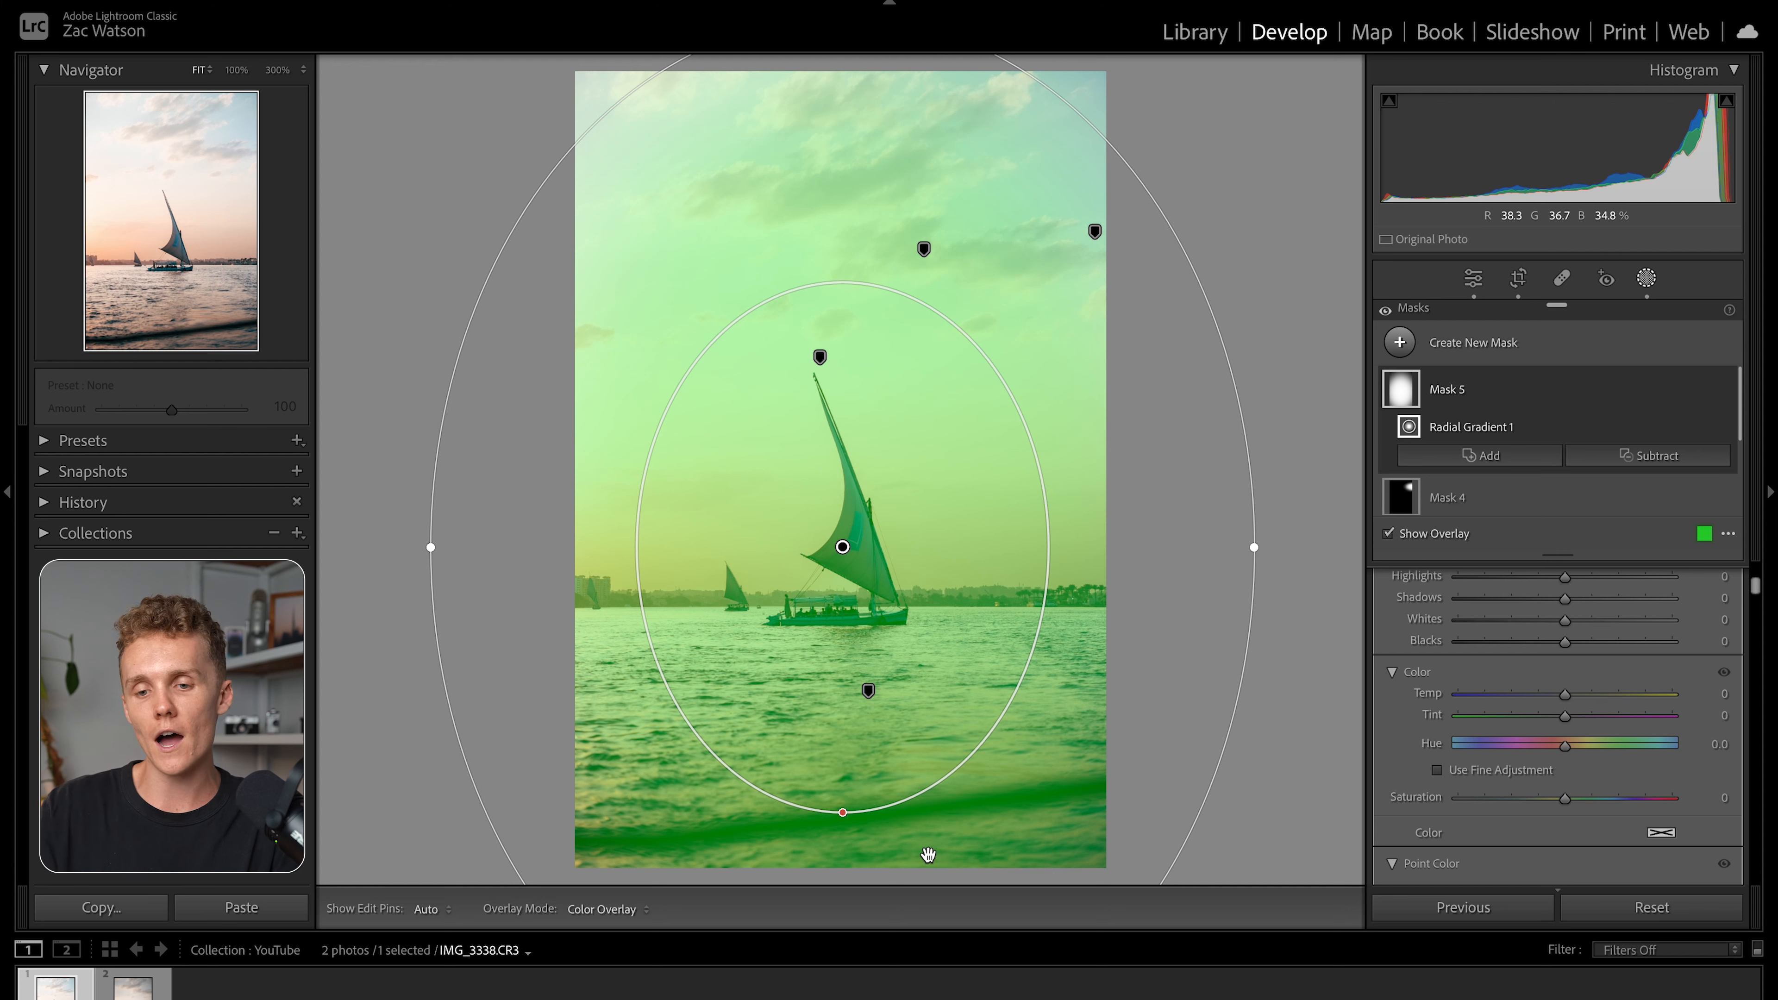
scroll(1639, 641, "up", 5)
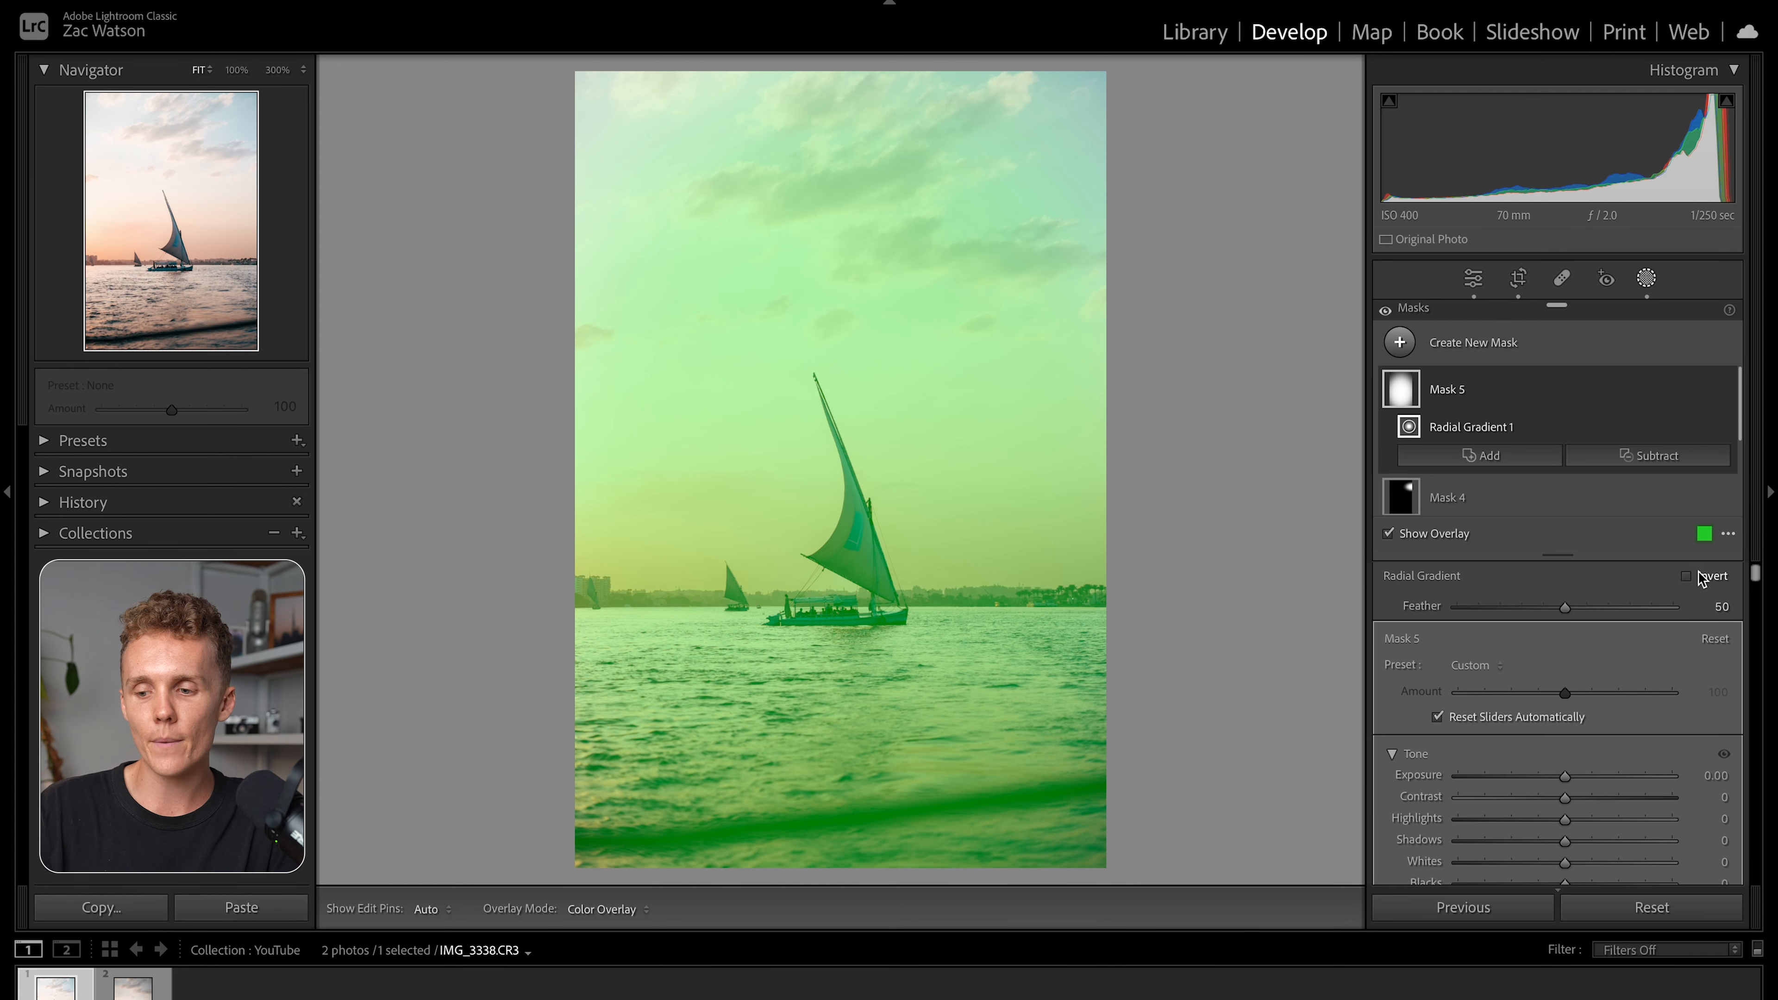
left_click(1697, 571)
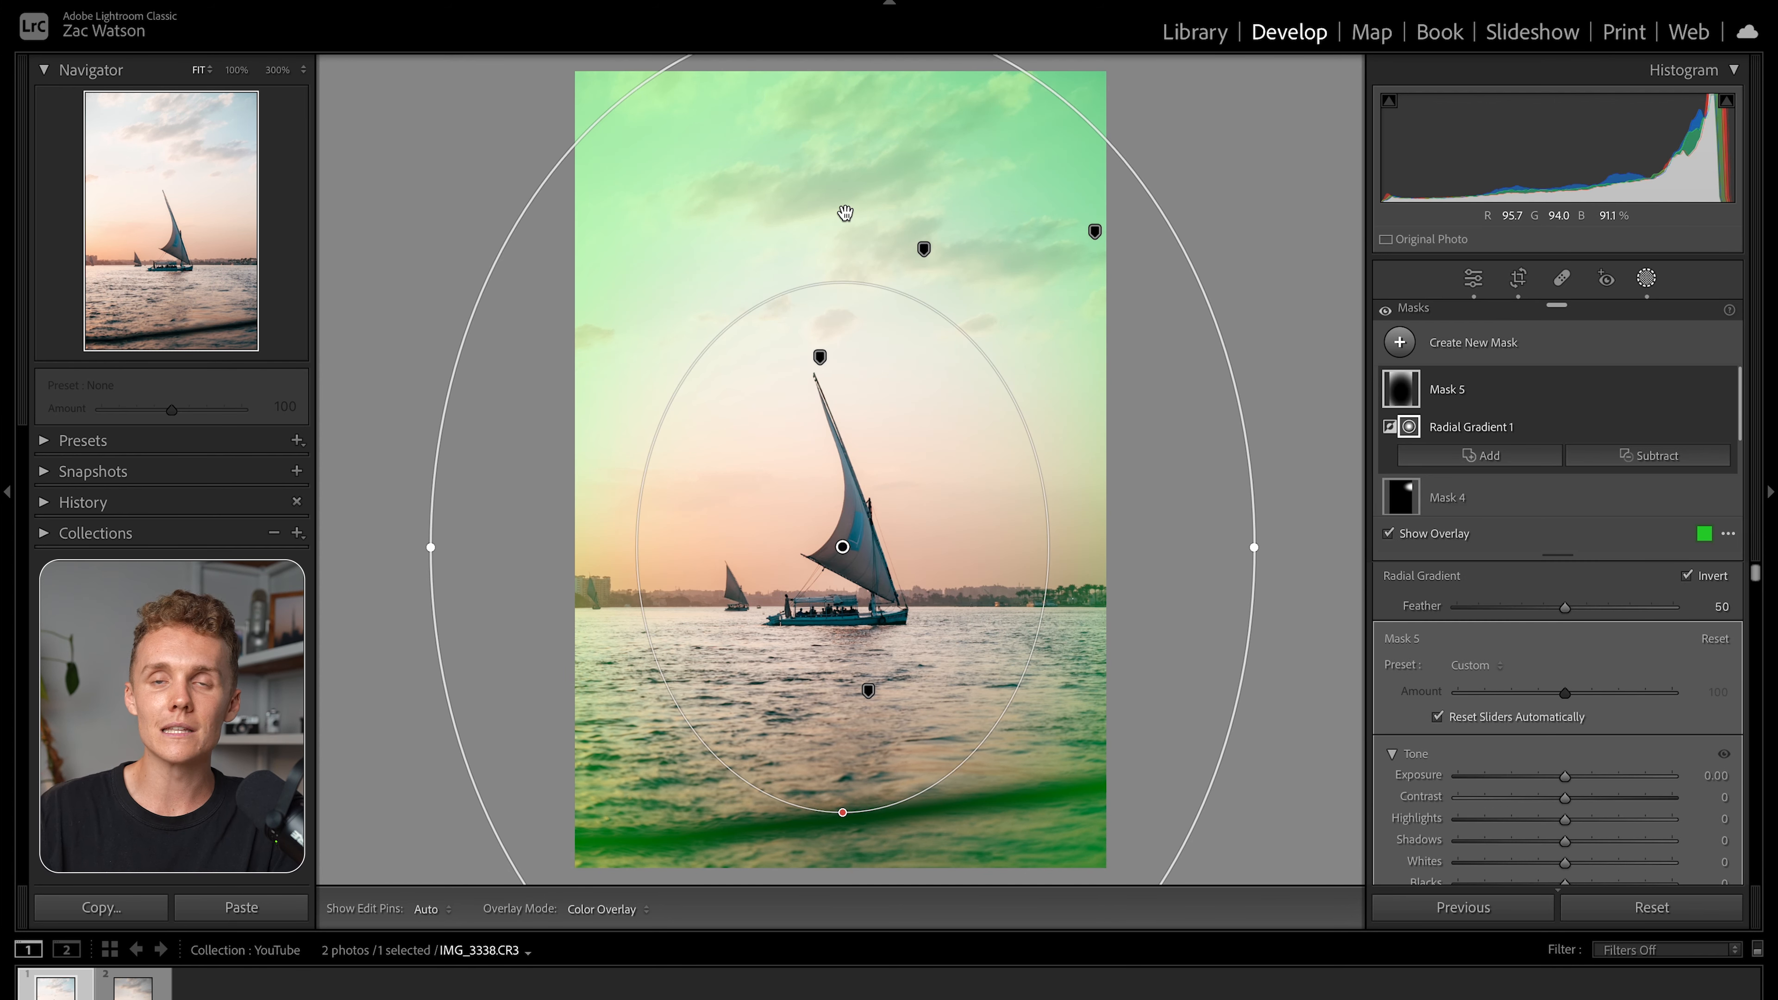
Hide the inverted radial mask's overlay and set its Exposure to −0.67.
key("o")
left_click(1565, 774)
left_click_drag(1565, 772, 1546, 780)
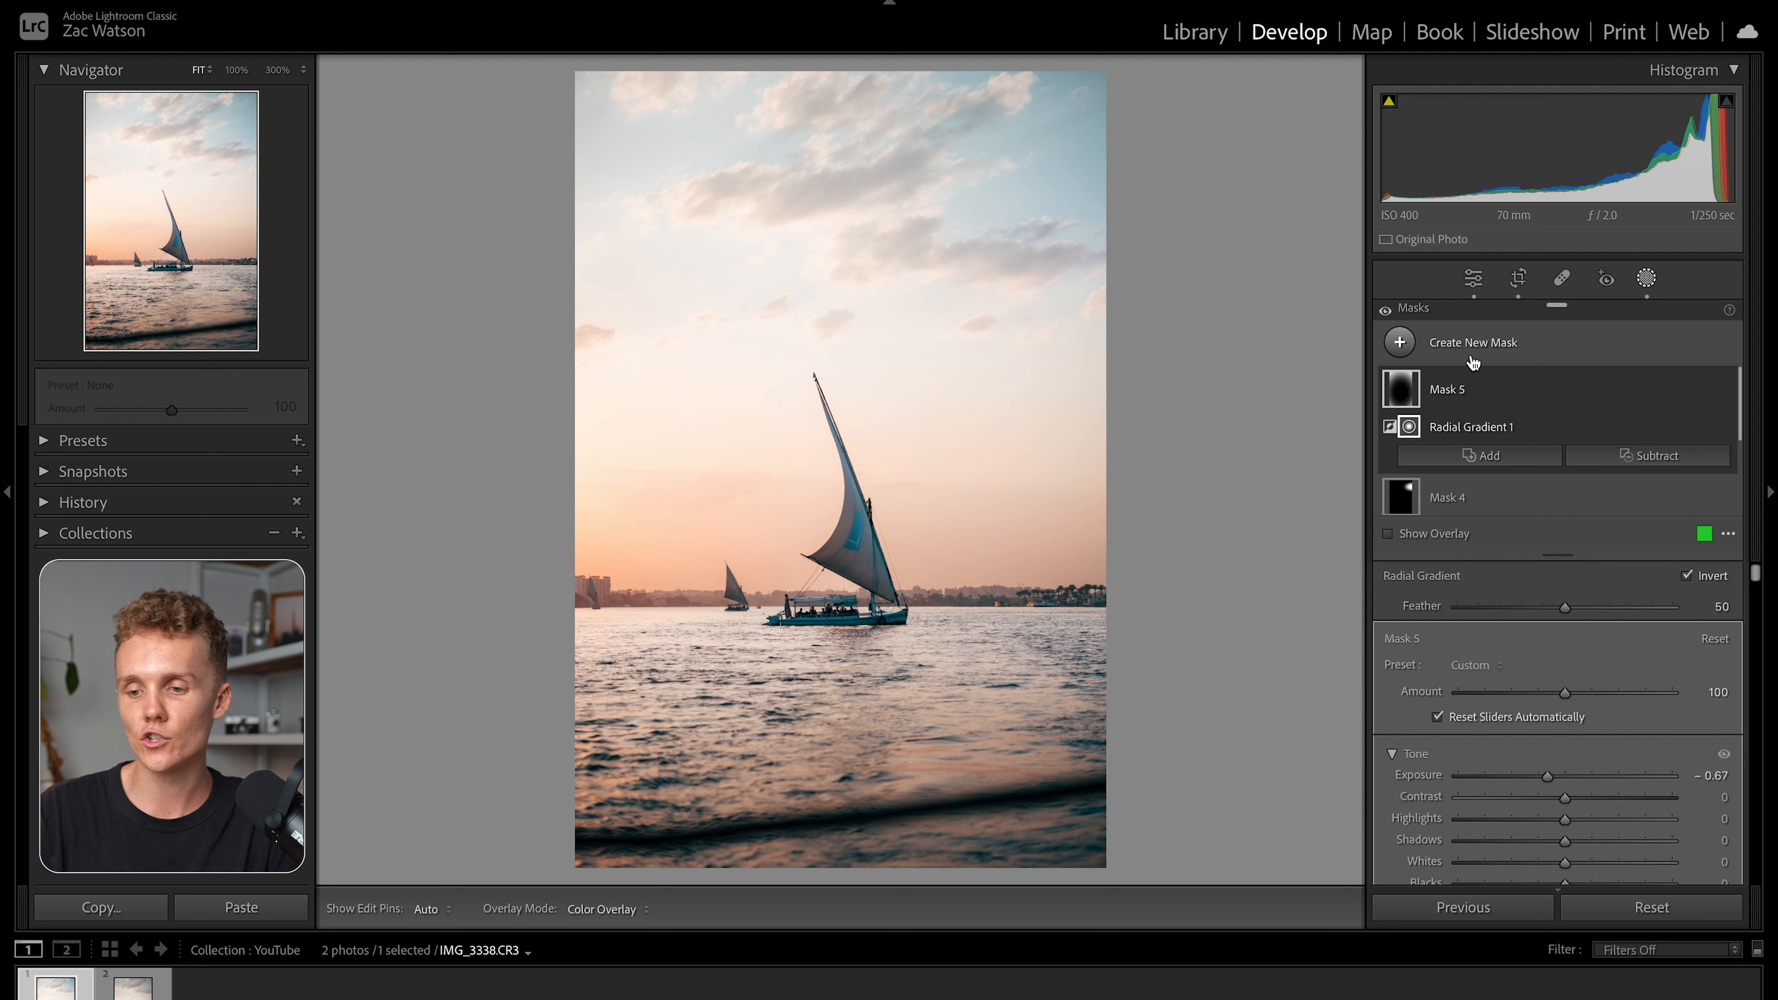
Add a linear gradient mask fading from the bottom of the water to just above the horizon, and slightly lower its Exposure.
left_click(1415, 348)
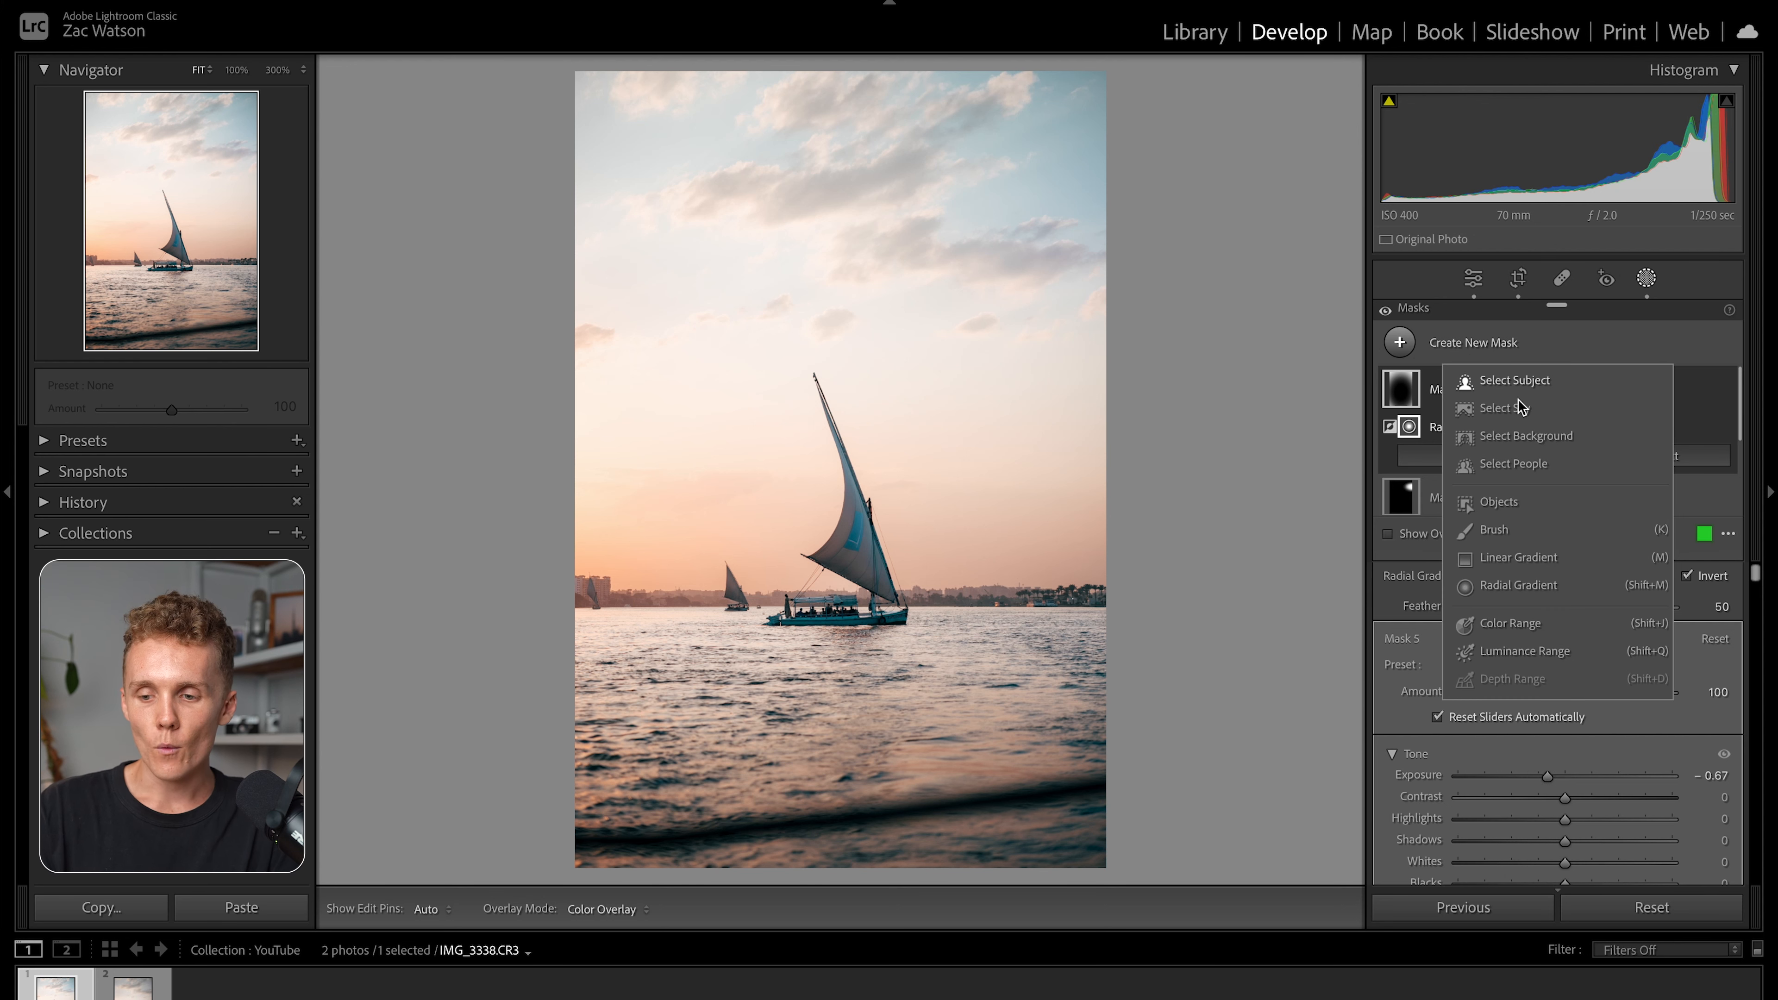
left_click(1505, 560)
left_click_drag(832, 826, 831, 539)
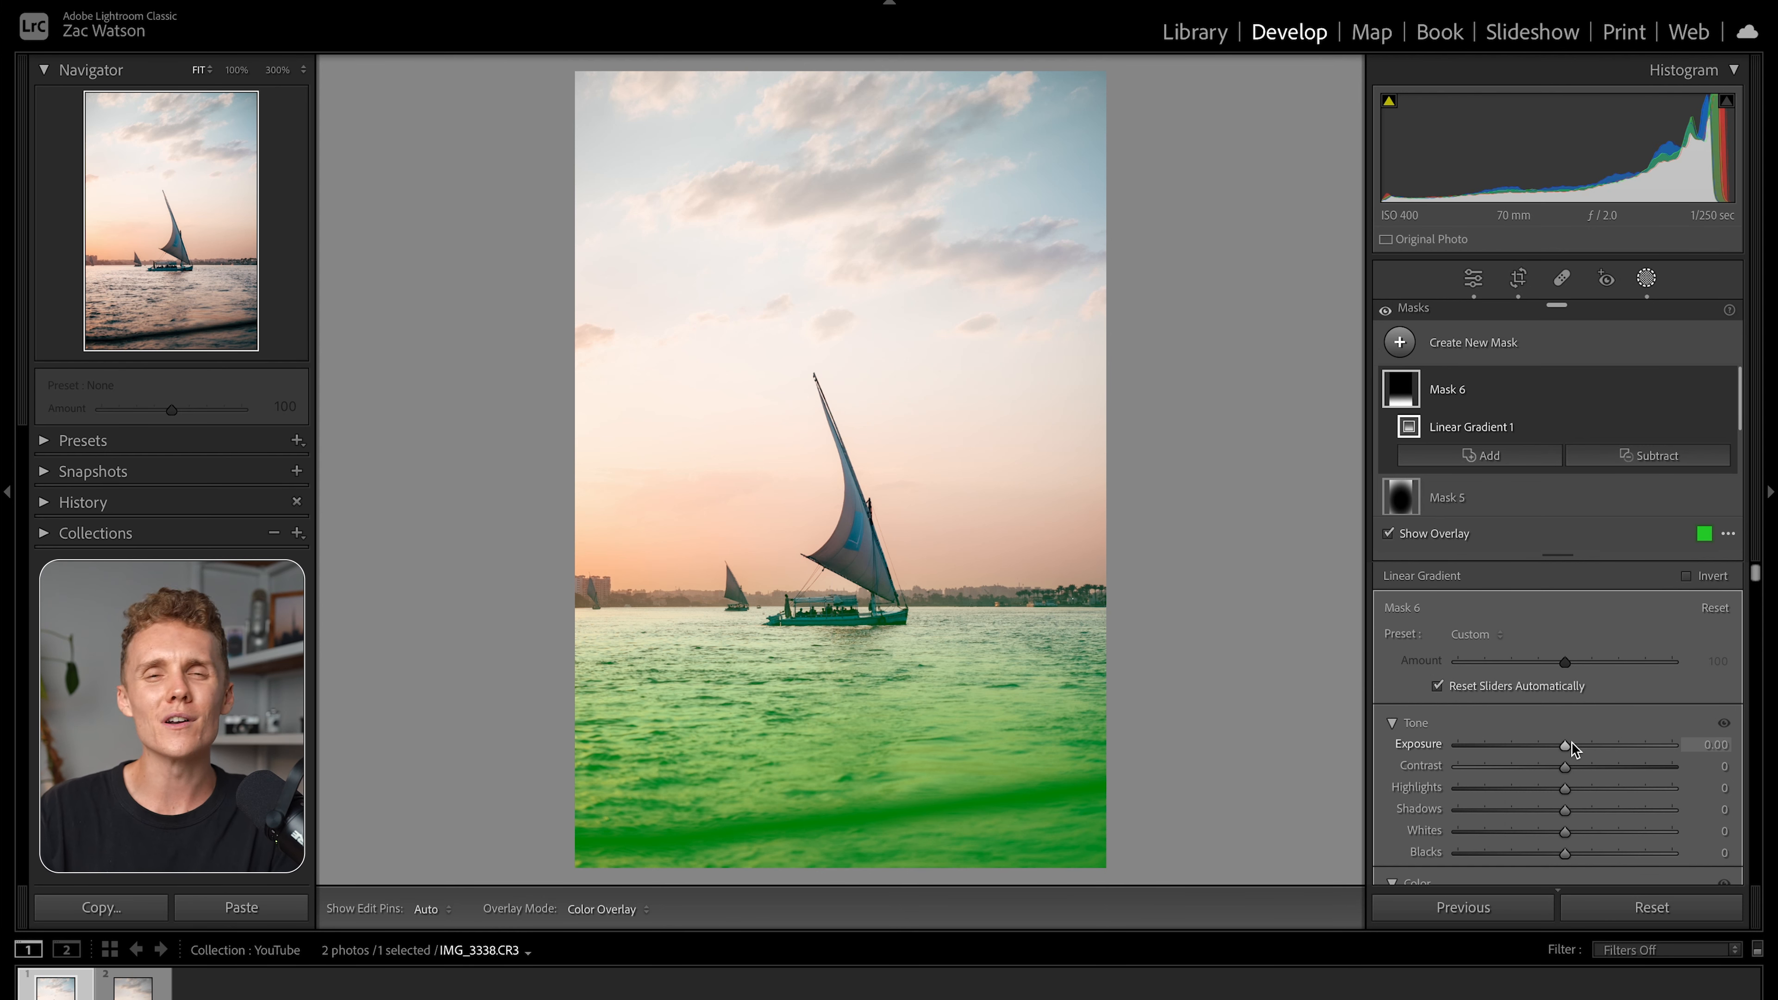
left_click_drag(1566, 744, 1555, 746)
scroll(1505, 685, "down", 4)
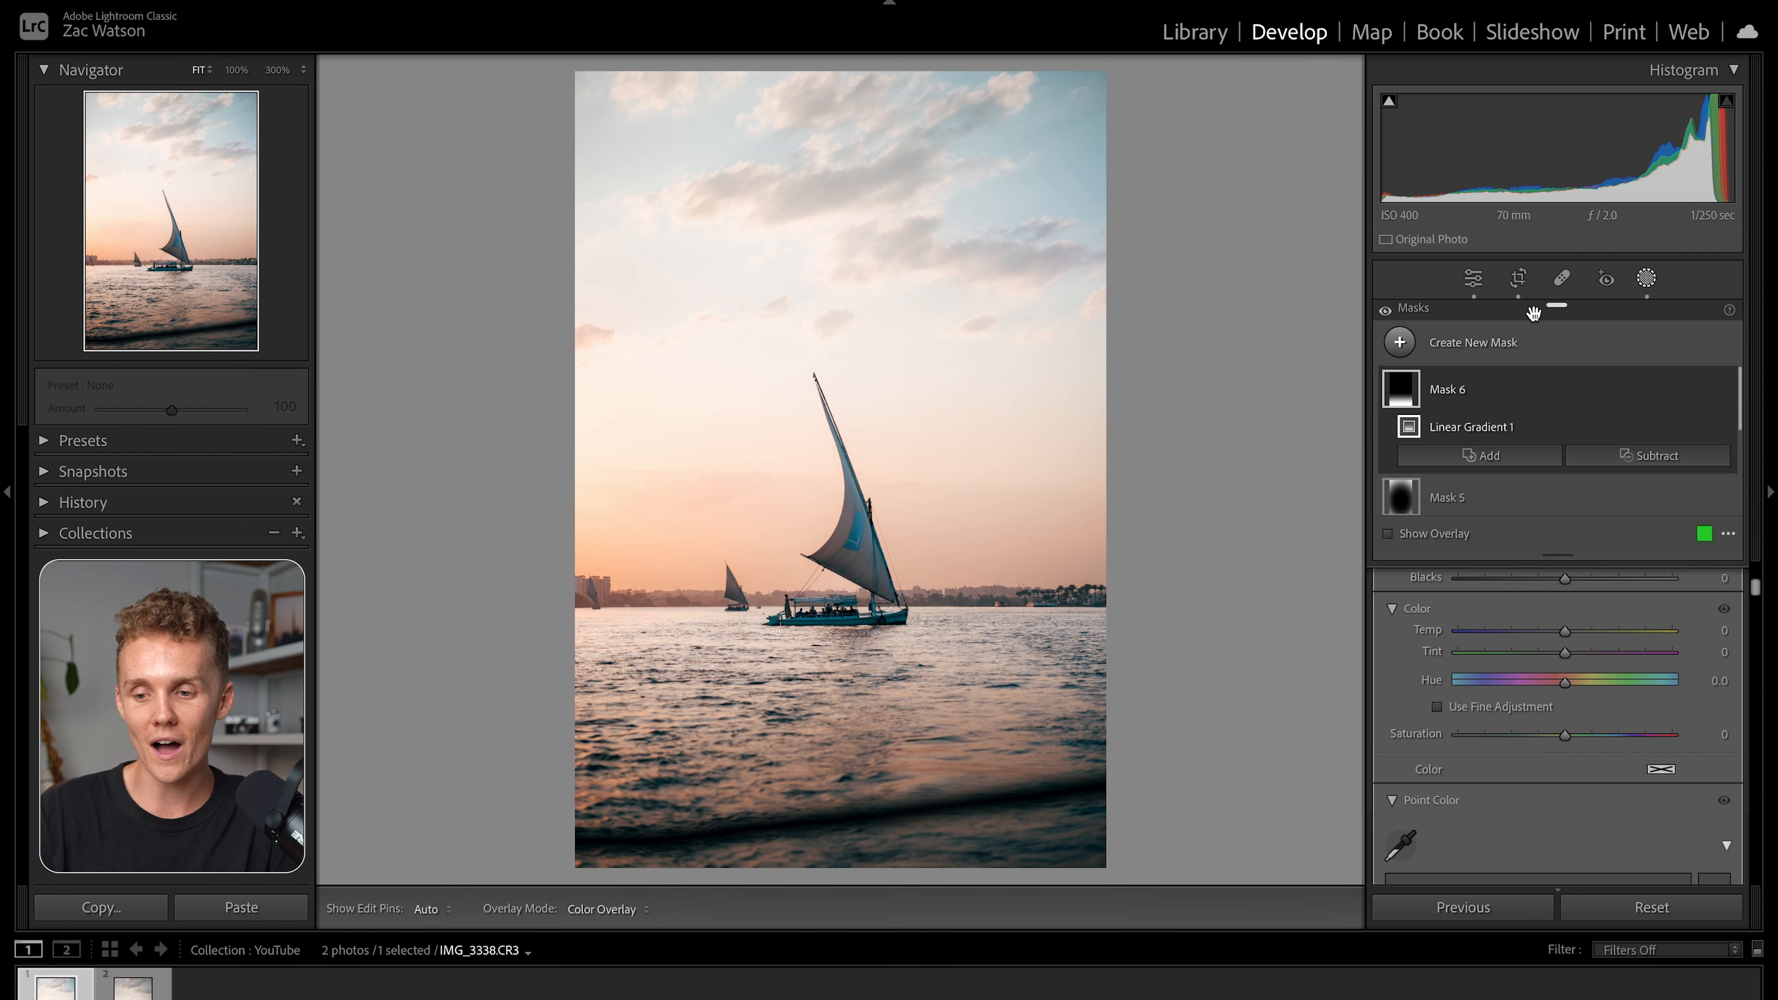
Add a linear gradient mask fading from beyond the photo's right edge toward its left side, hide its overlay, and set Exposure to −0.07.
left_click(1410, 357)
left_click(1475, 575)
left_click_drag(1230, 496, 645, 491)
scroll(1559, 729, "up", 5)
key("o")
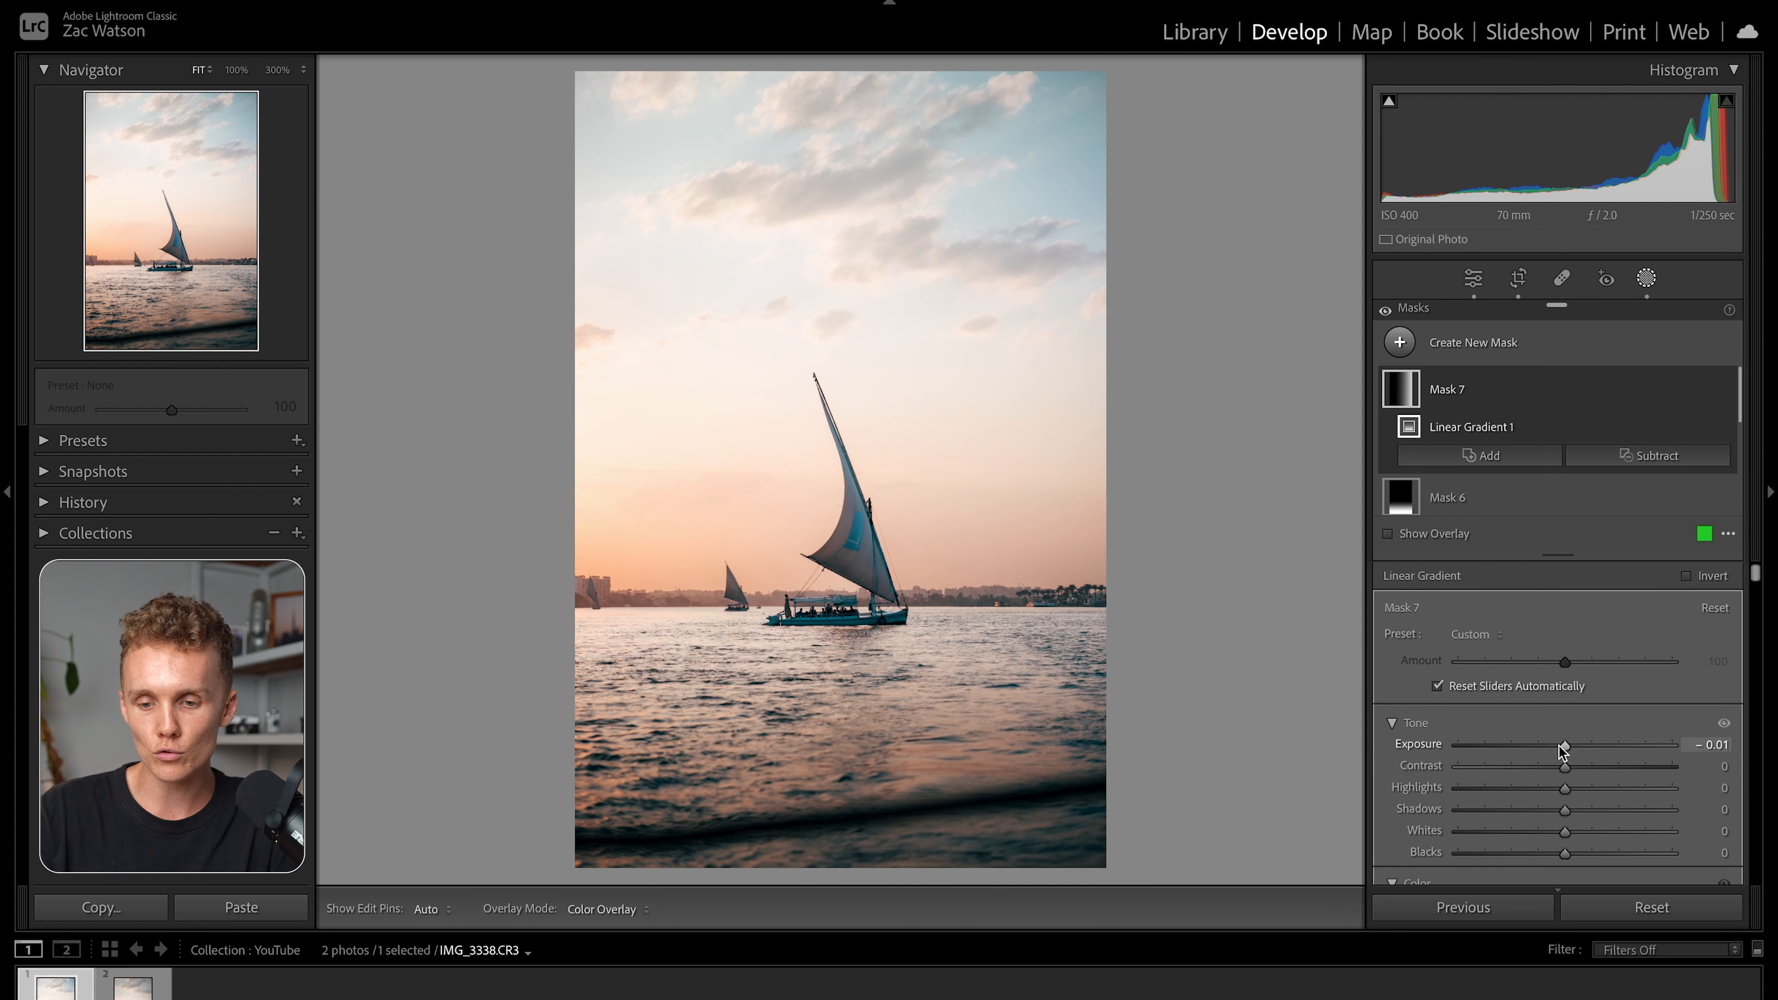
left_click_drag(1560, 745, 1559, 747)
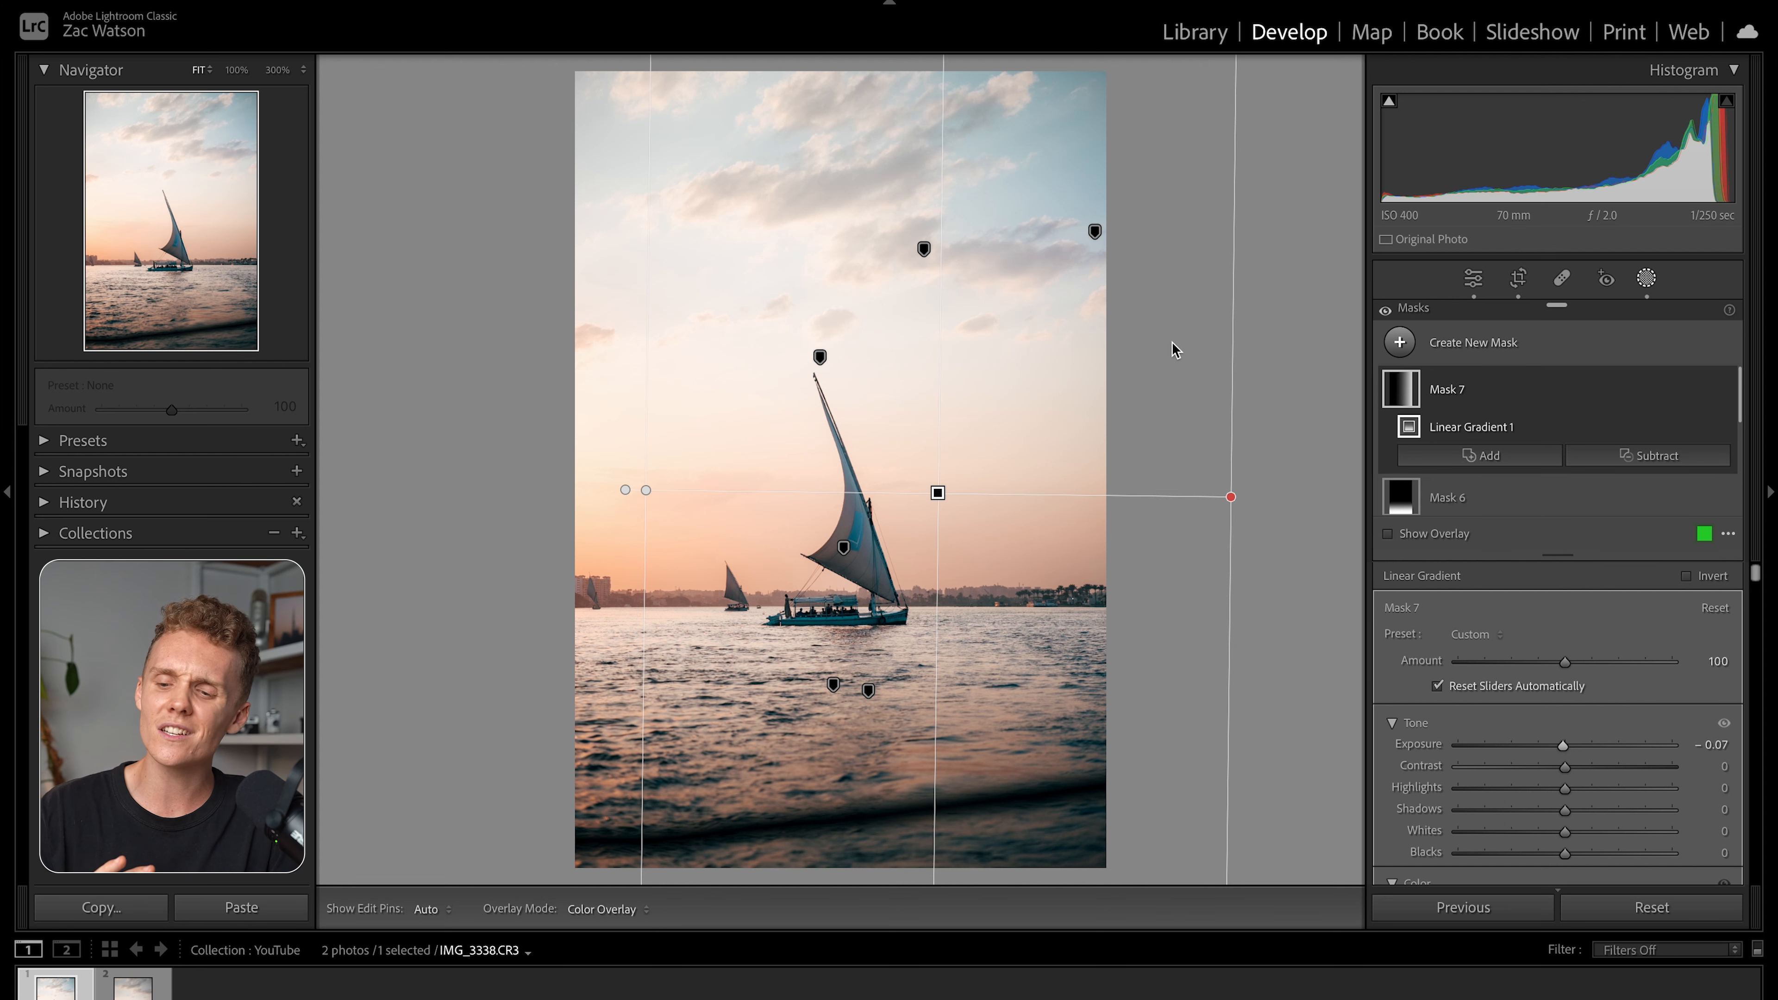
left_click(1647, 278)
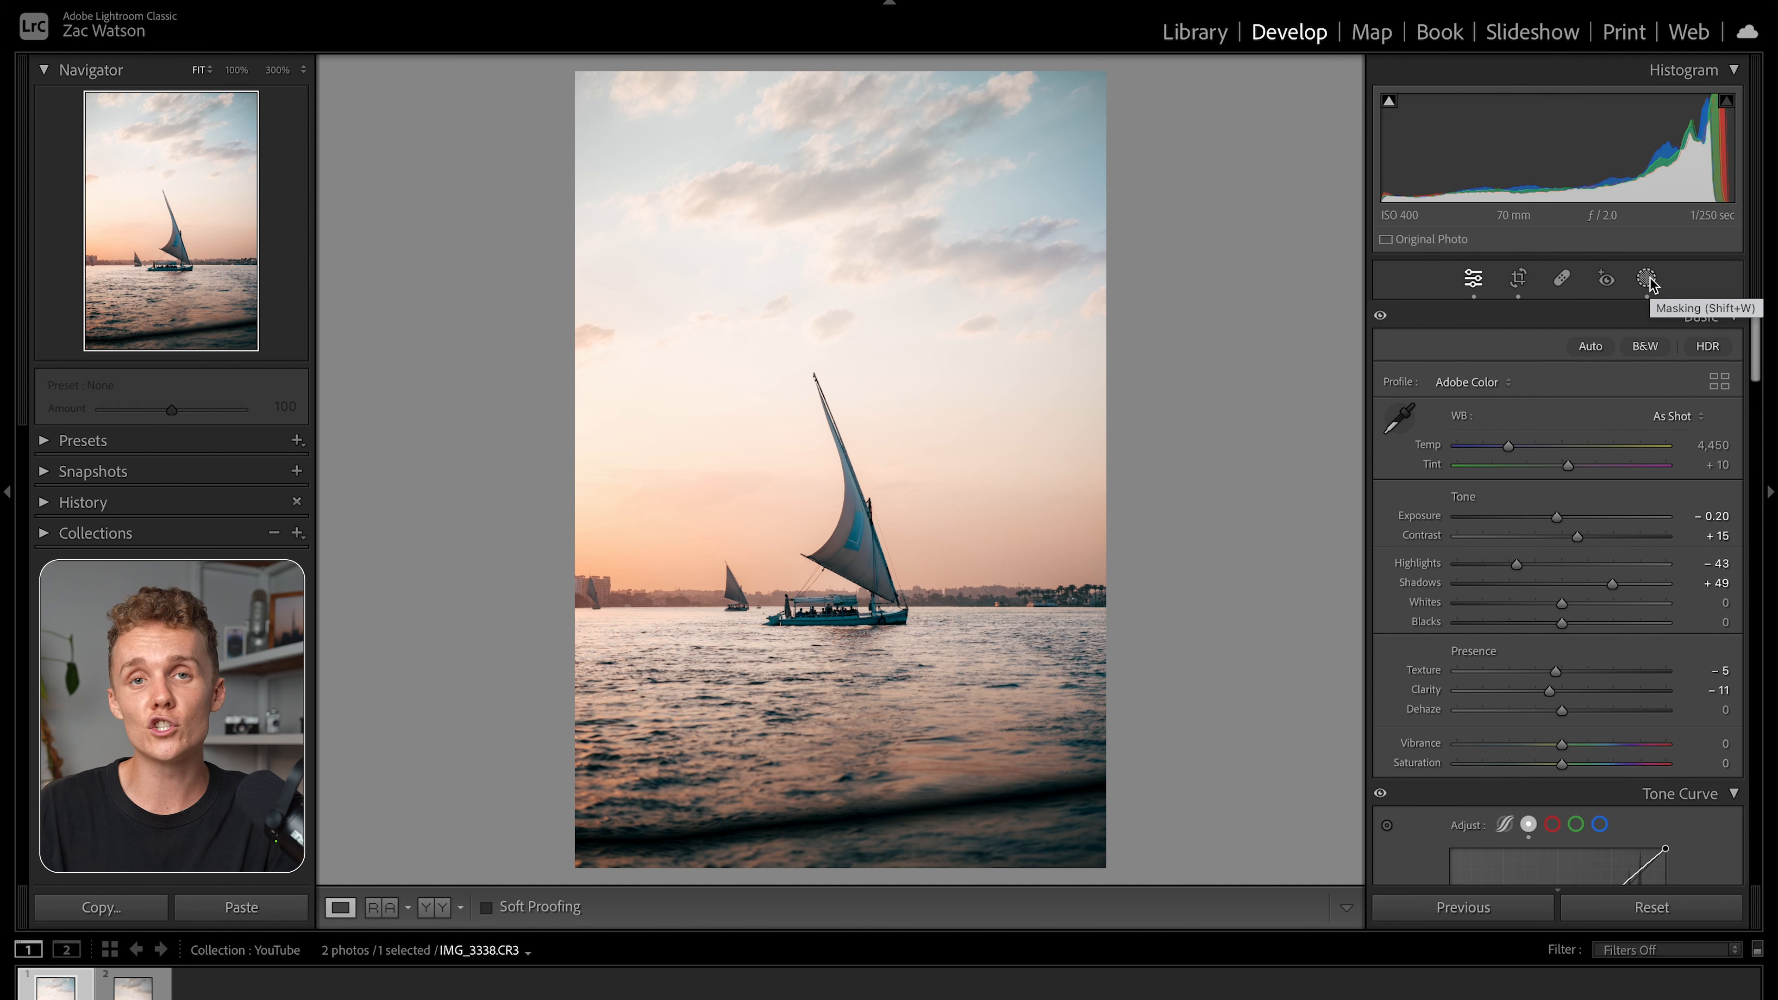
Add a tilted radial gradient mask reaching in from the photo's left edge to the sailboat, and set its Exposure to 0.09.
left_click(1646, 278)
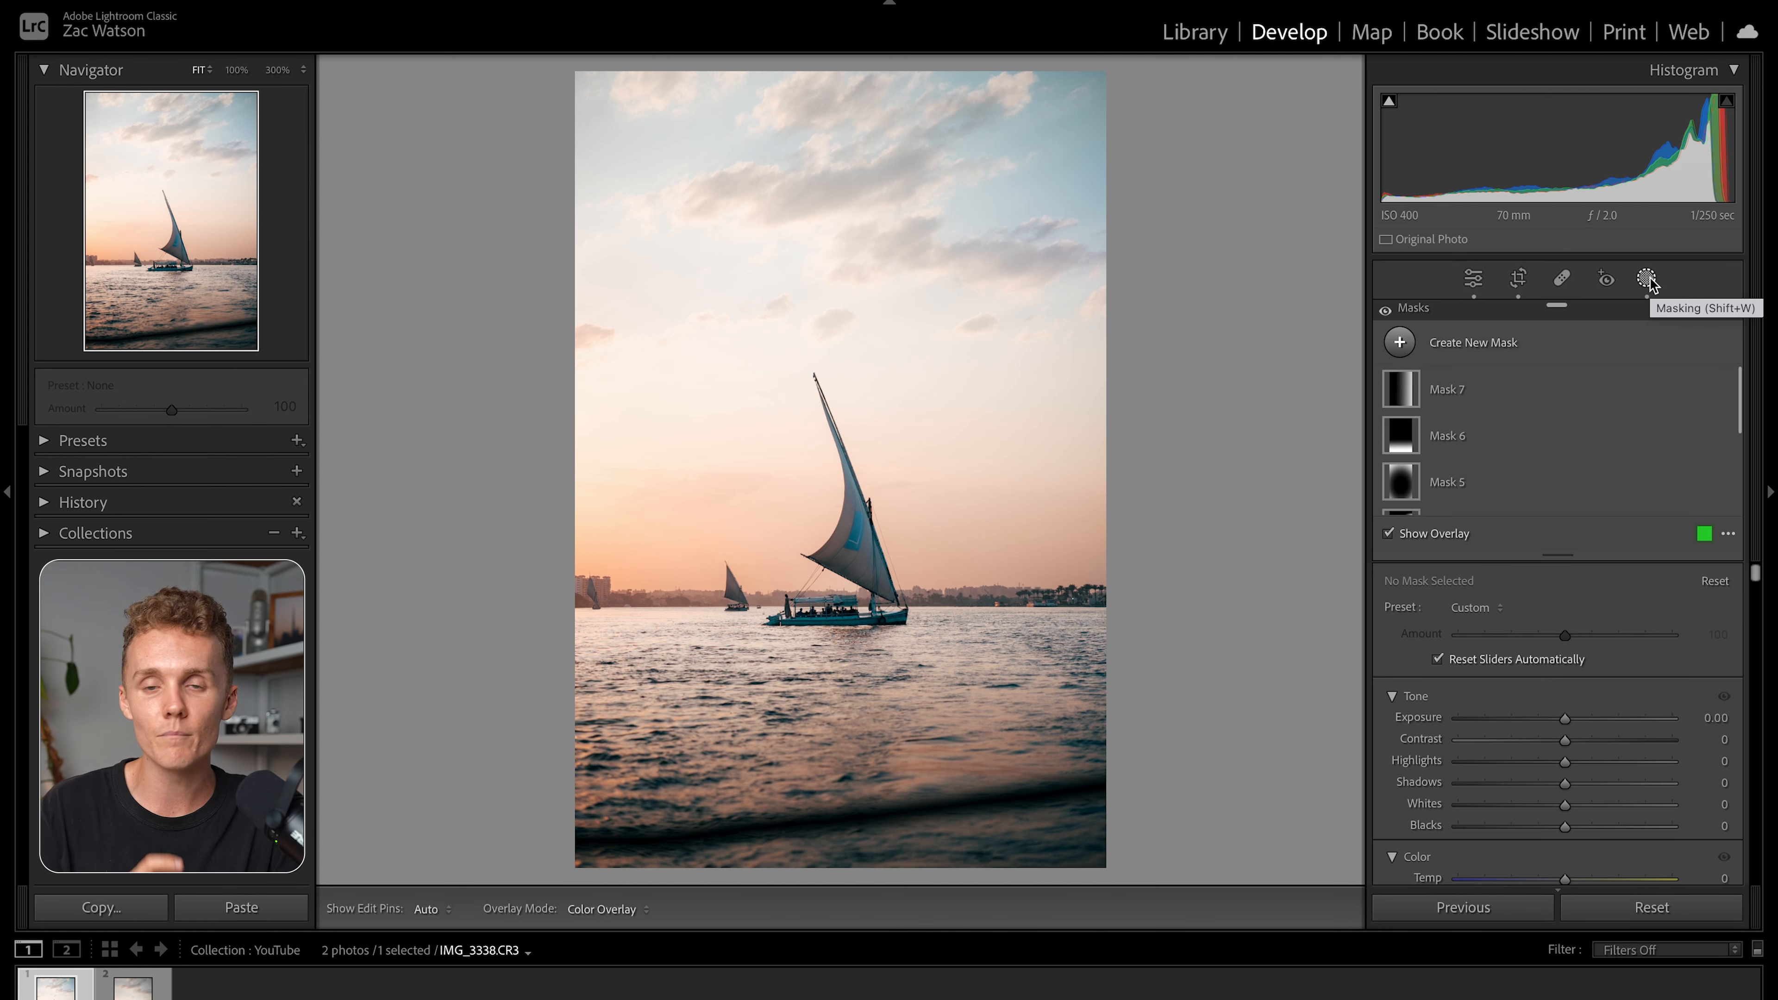
left_click(1399, 342)
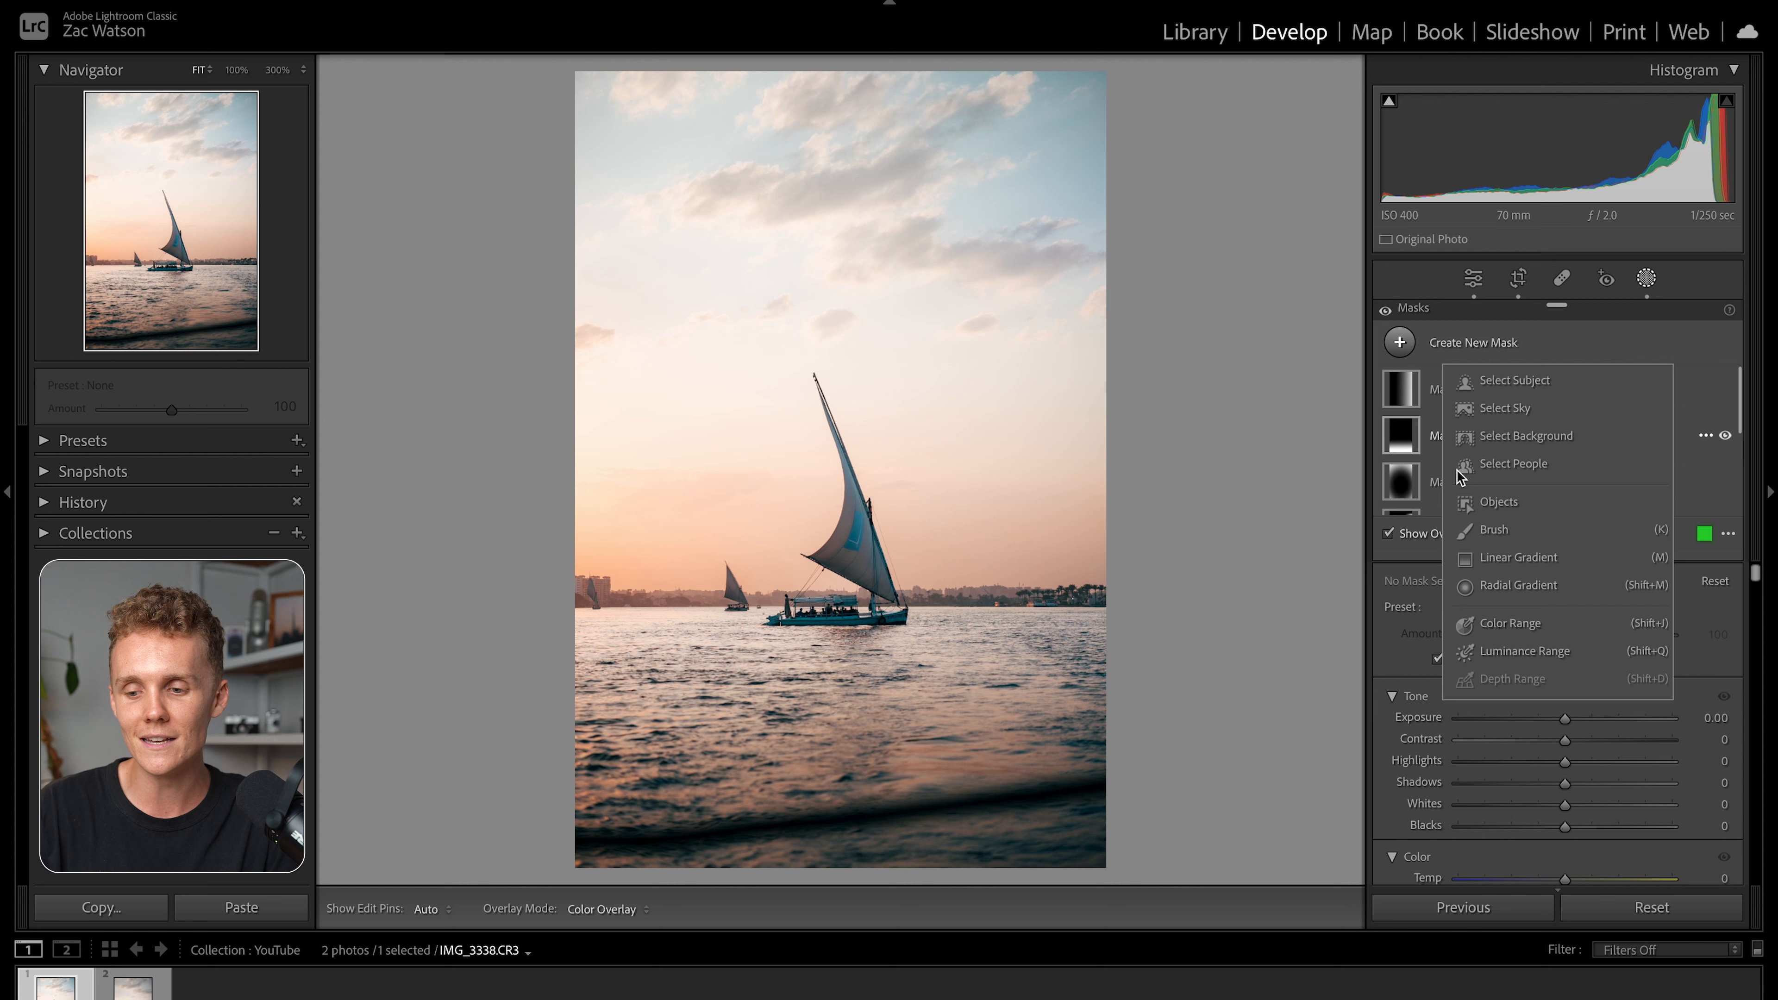
left_click(1518, 593)
left_click_drag(489, 475, 850, 603)
left_click_drag(868, 502, 866, 576)
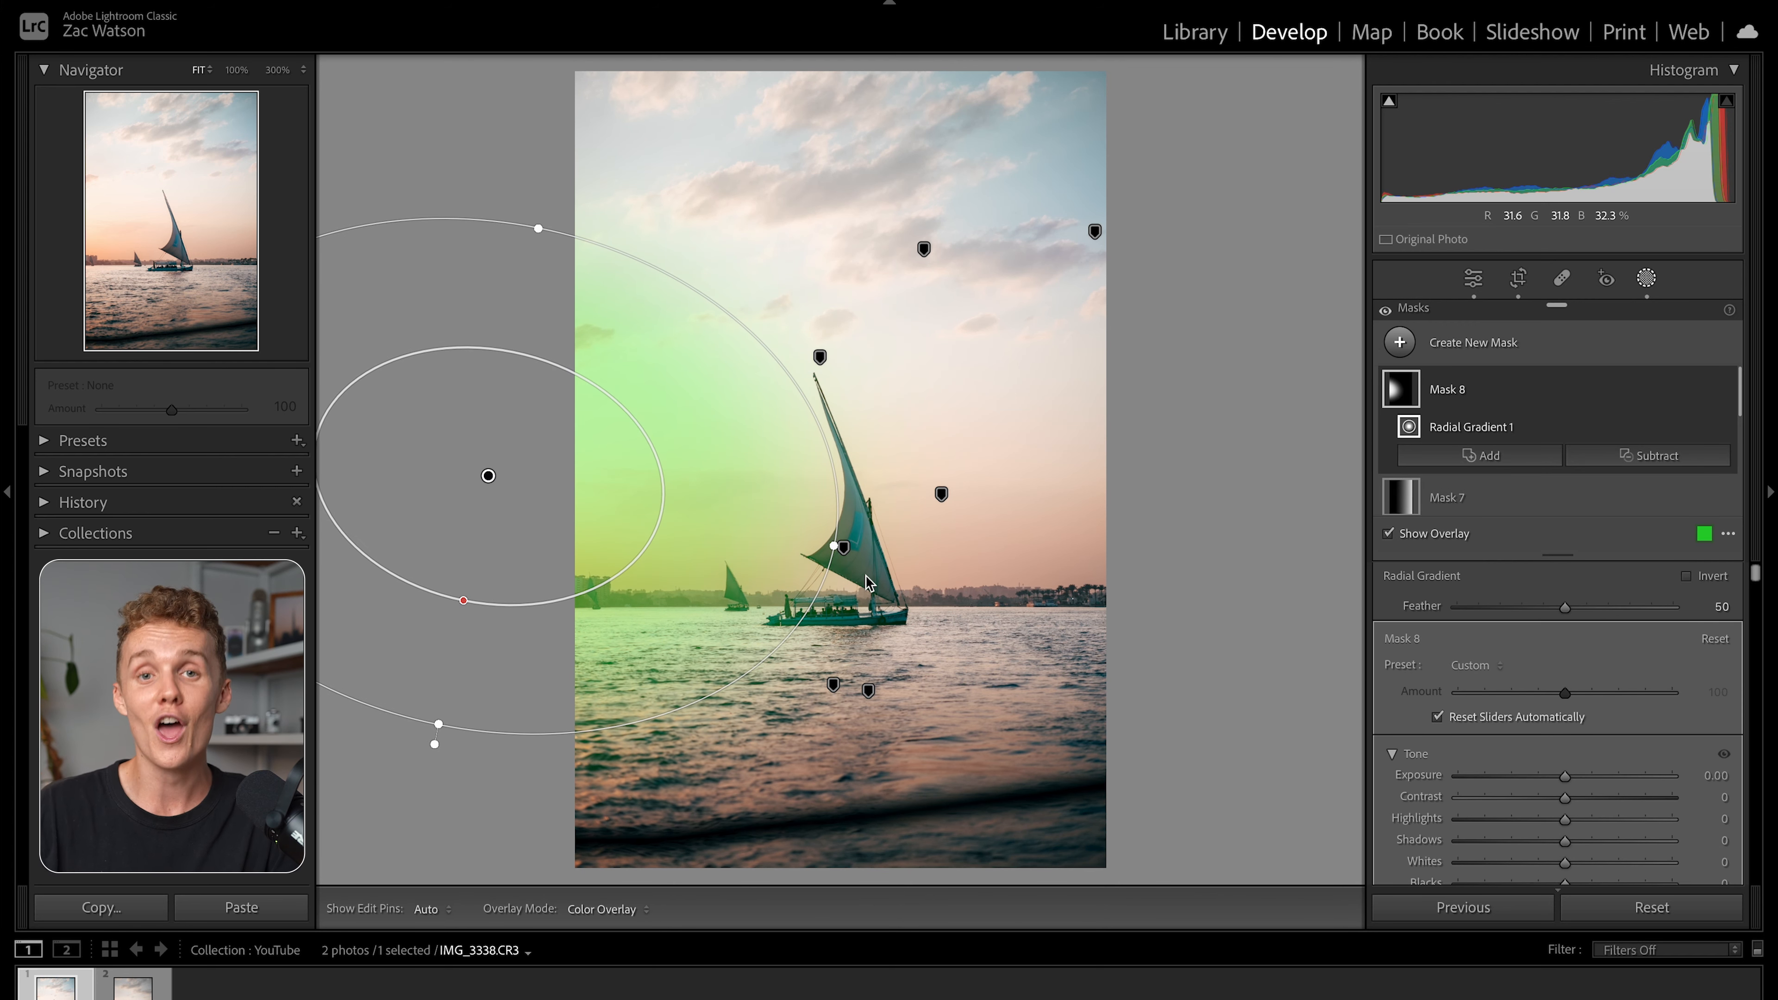
left_click_drag(1564, 778, 1566, 778)
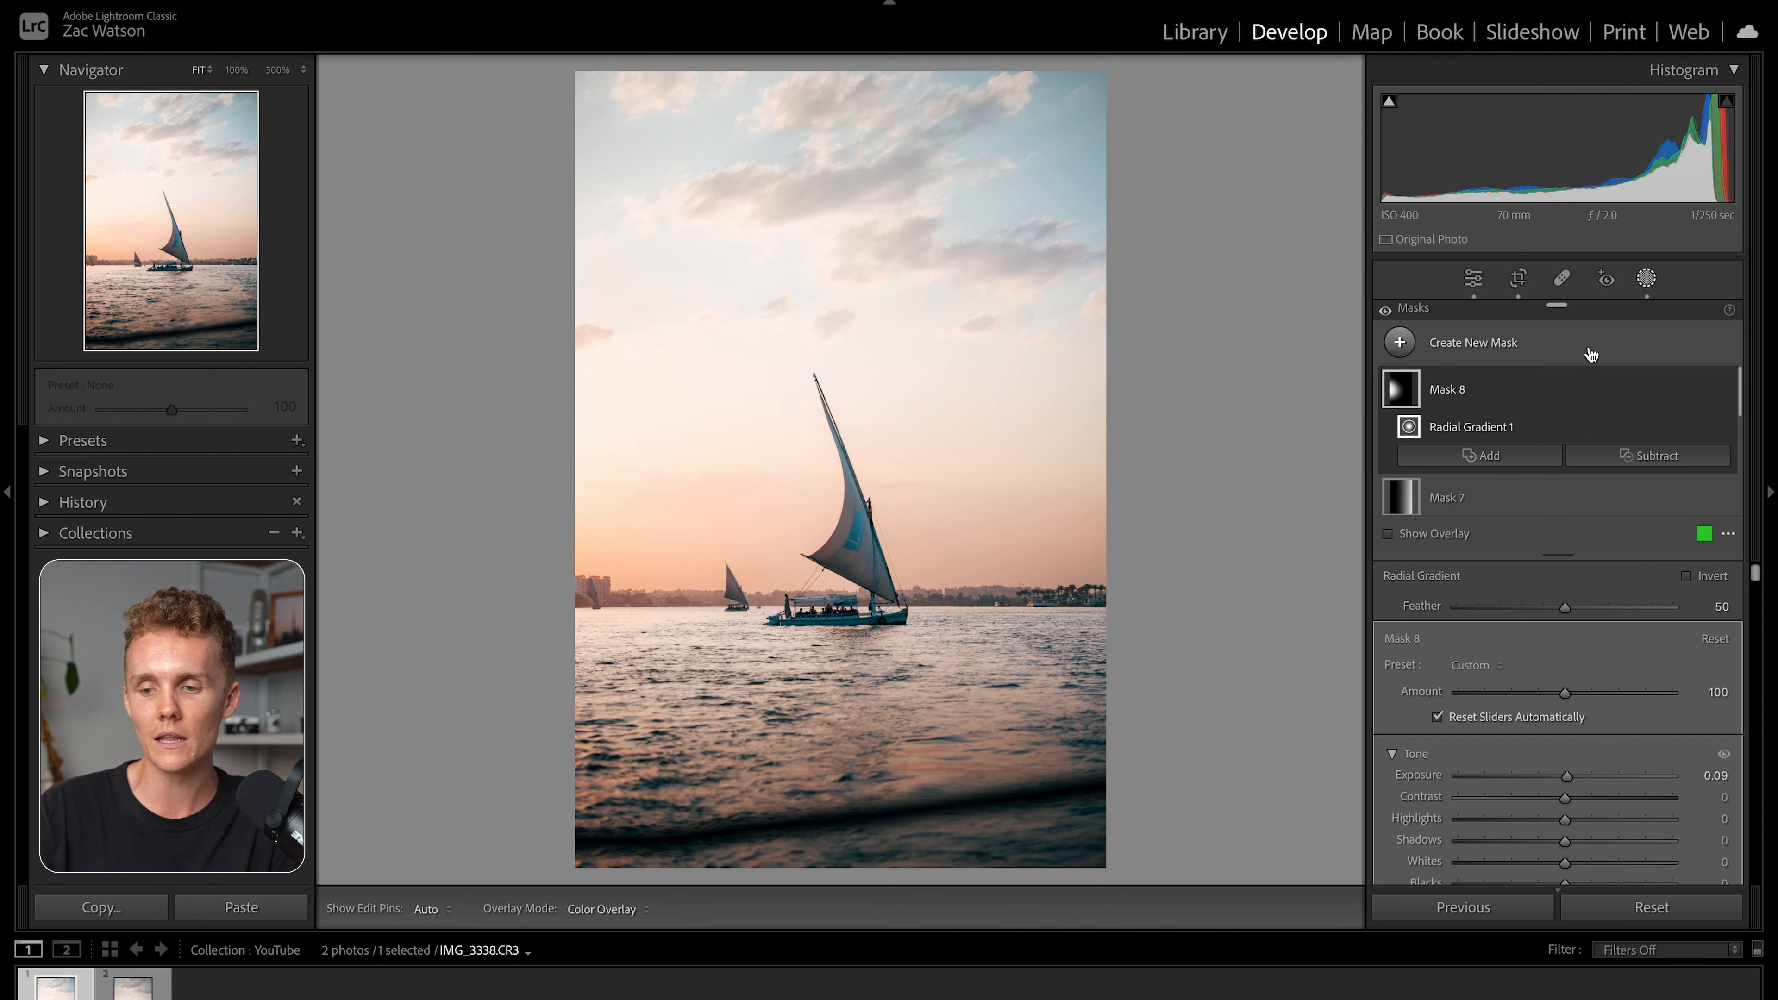
Add a wide radial gradient mask over the left side of the sky, tilting and repositioning it above the horizon.
left_click(1421, 343)
left_click(1498, 593)
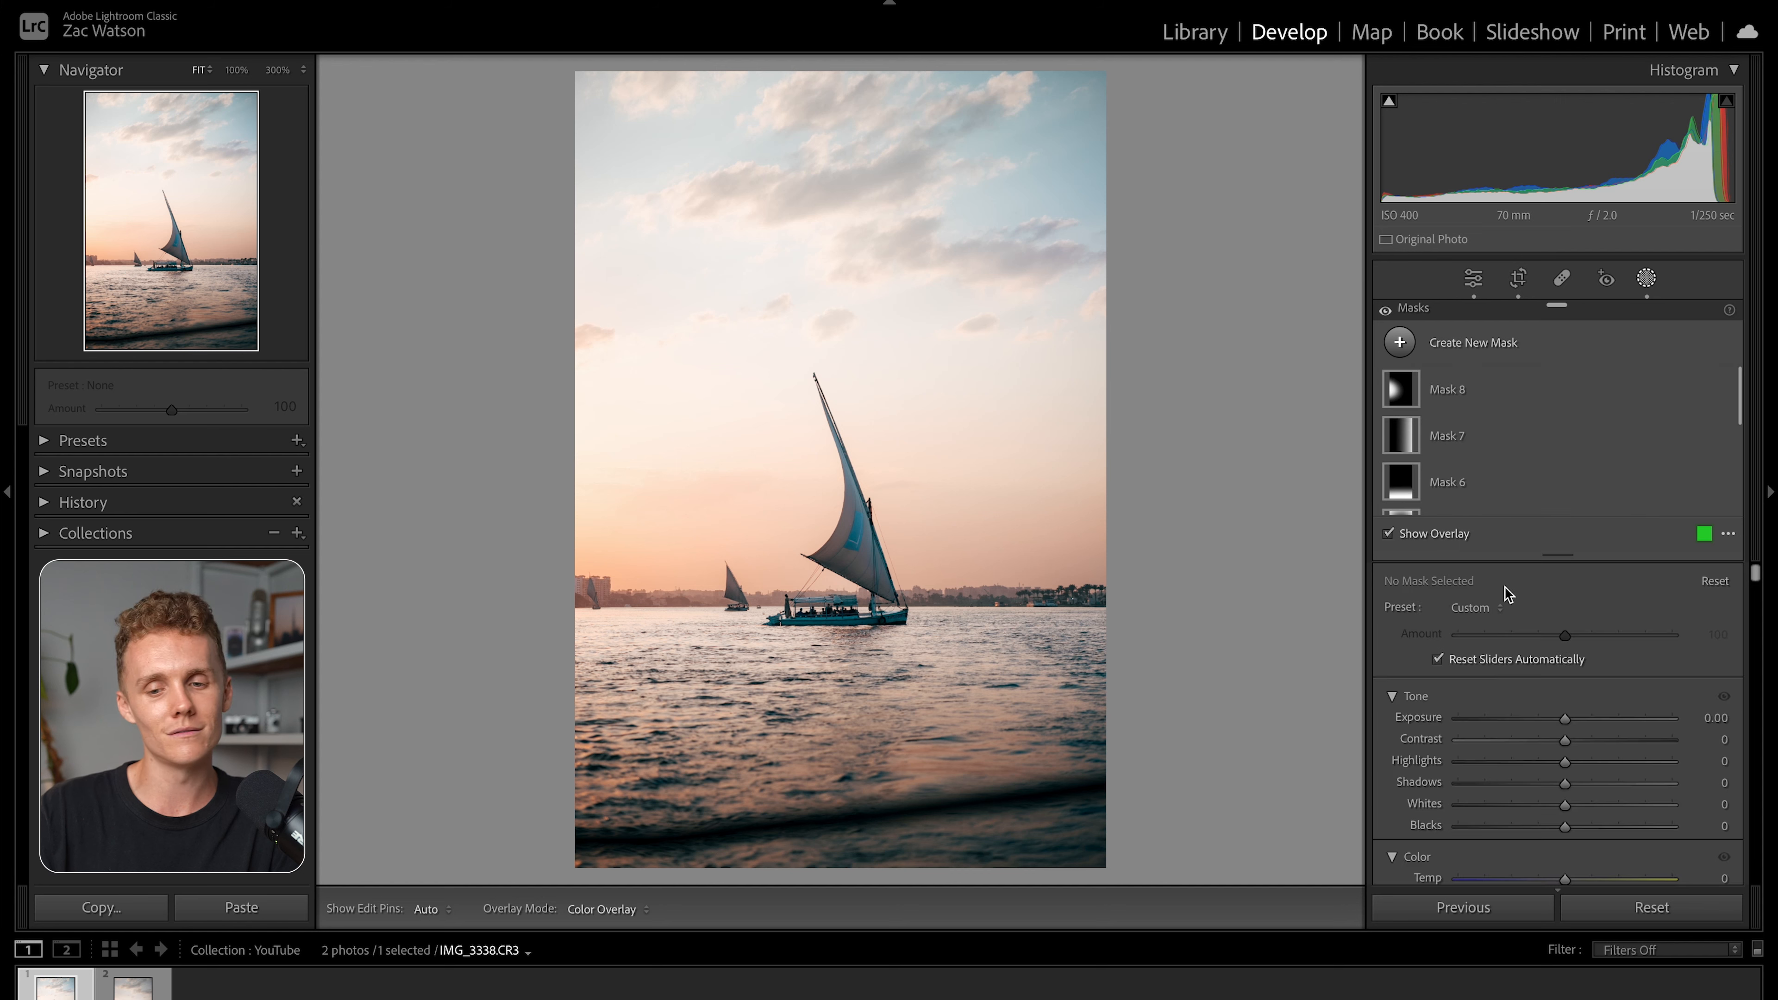
mouse_move(538, 346)
left_mouse_down()
mouse_move(909, 490)
mouse_move(1091, 523)
left_mouse_up()
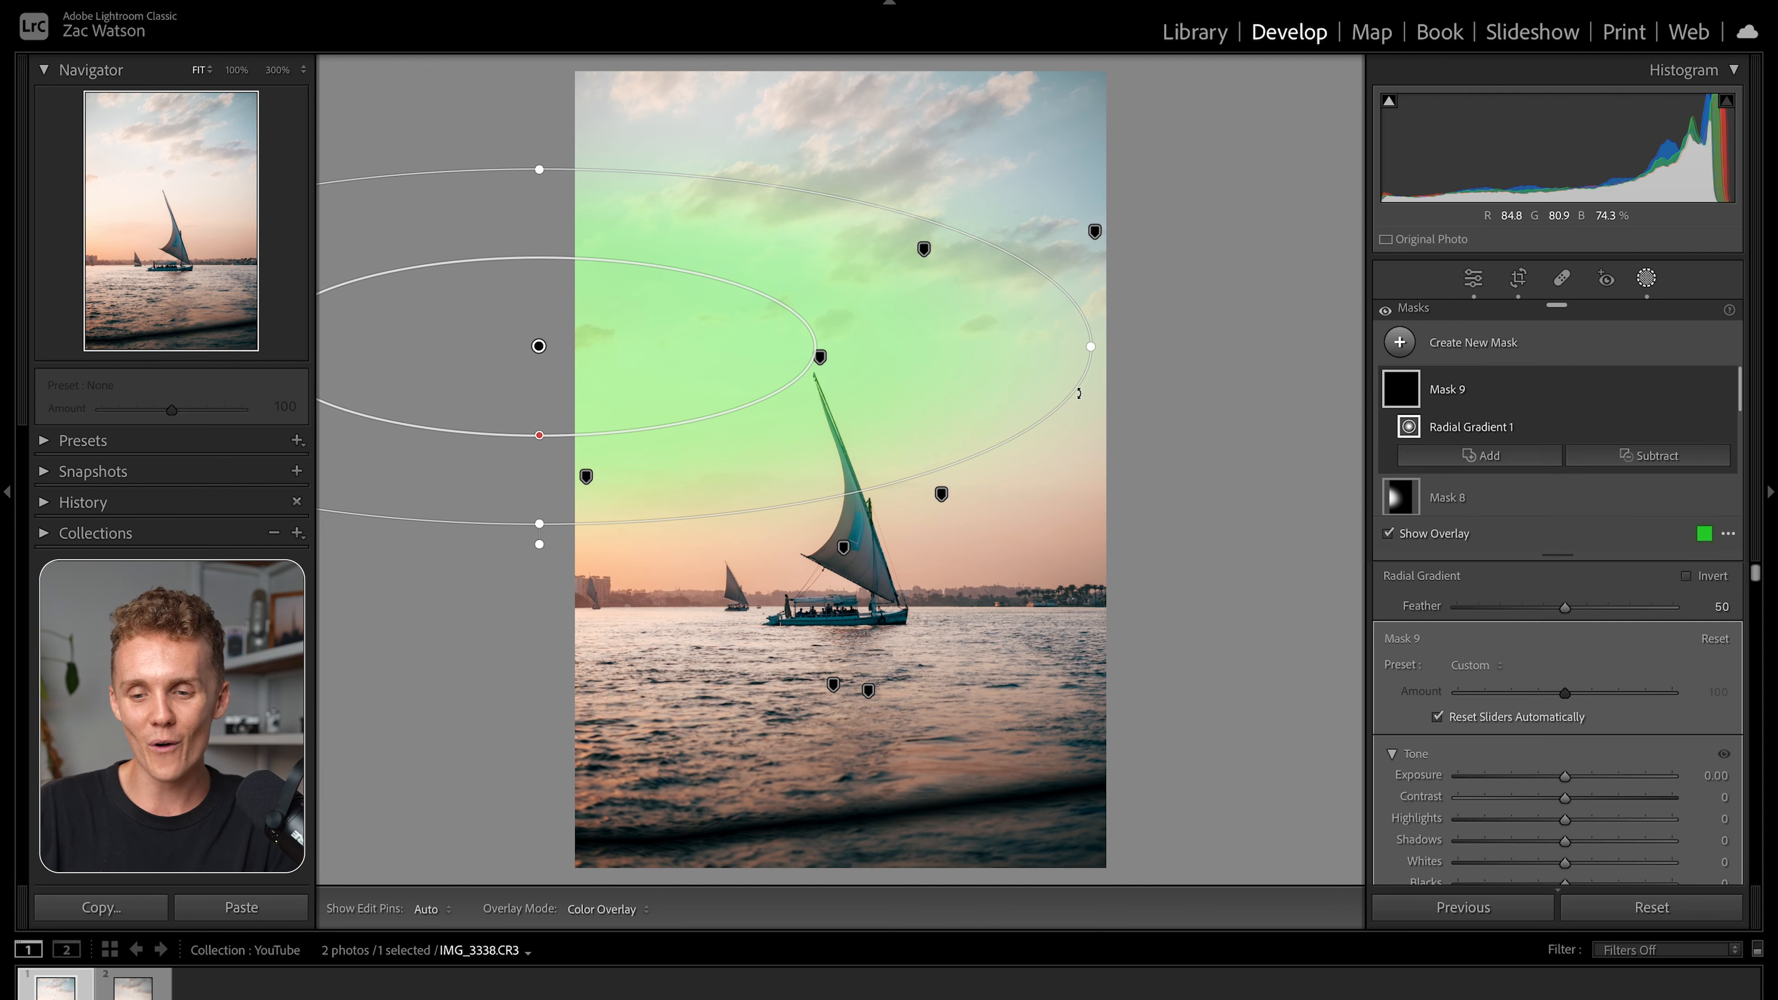
left_click_drag(1116, 363, 1113, 395)
left_click_drag(826, 400, 771, 386)
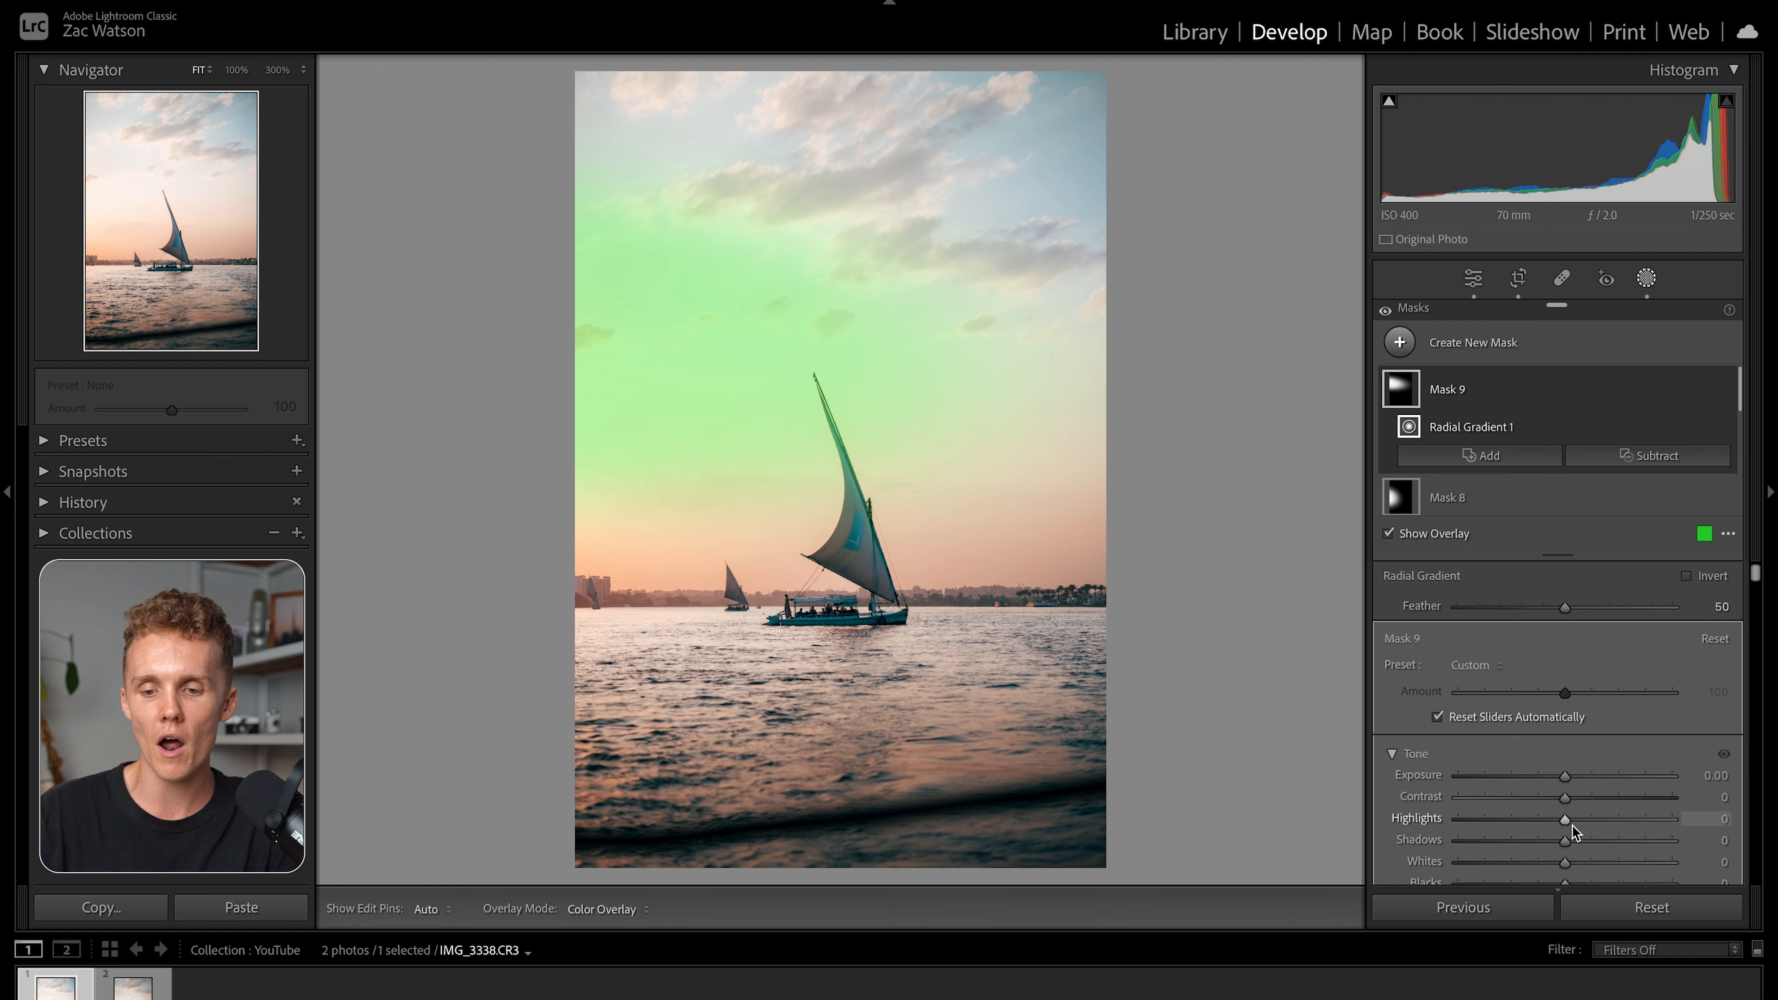
Hide the left sky mask's overlay, set its Highlights to −14 and Temp to 5, and leave masking.
key("o")
scroll(1570, 757, "down", 4)
scroll(1569, 701, "up", 1)
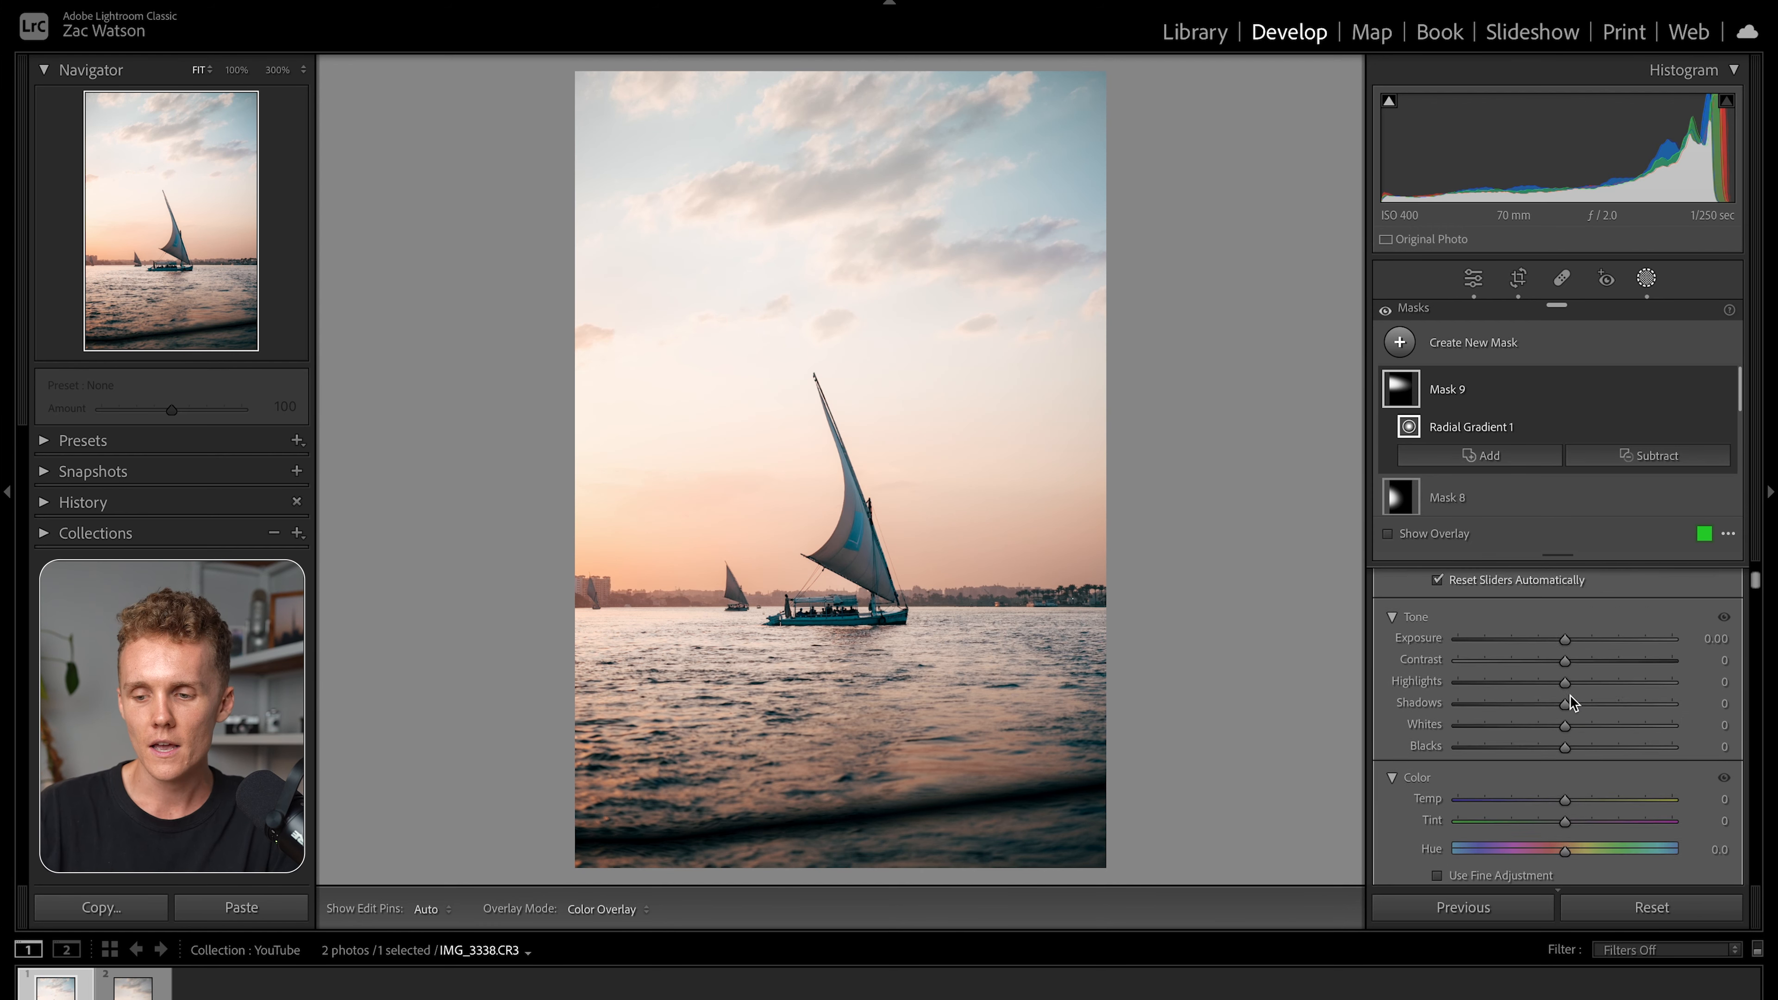
mouse_move(1560, 684)
left_mouse_down()
mouse_move(1531, 686)
mouse_move(1546, 686)
left_mouse_up()
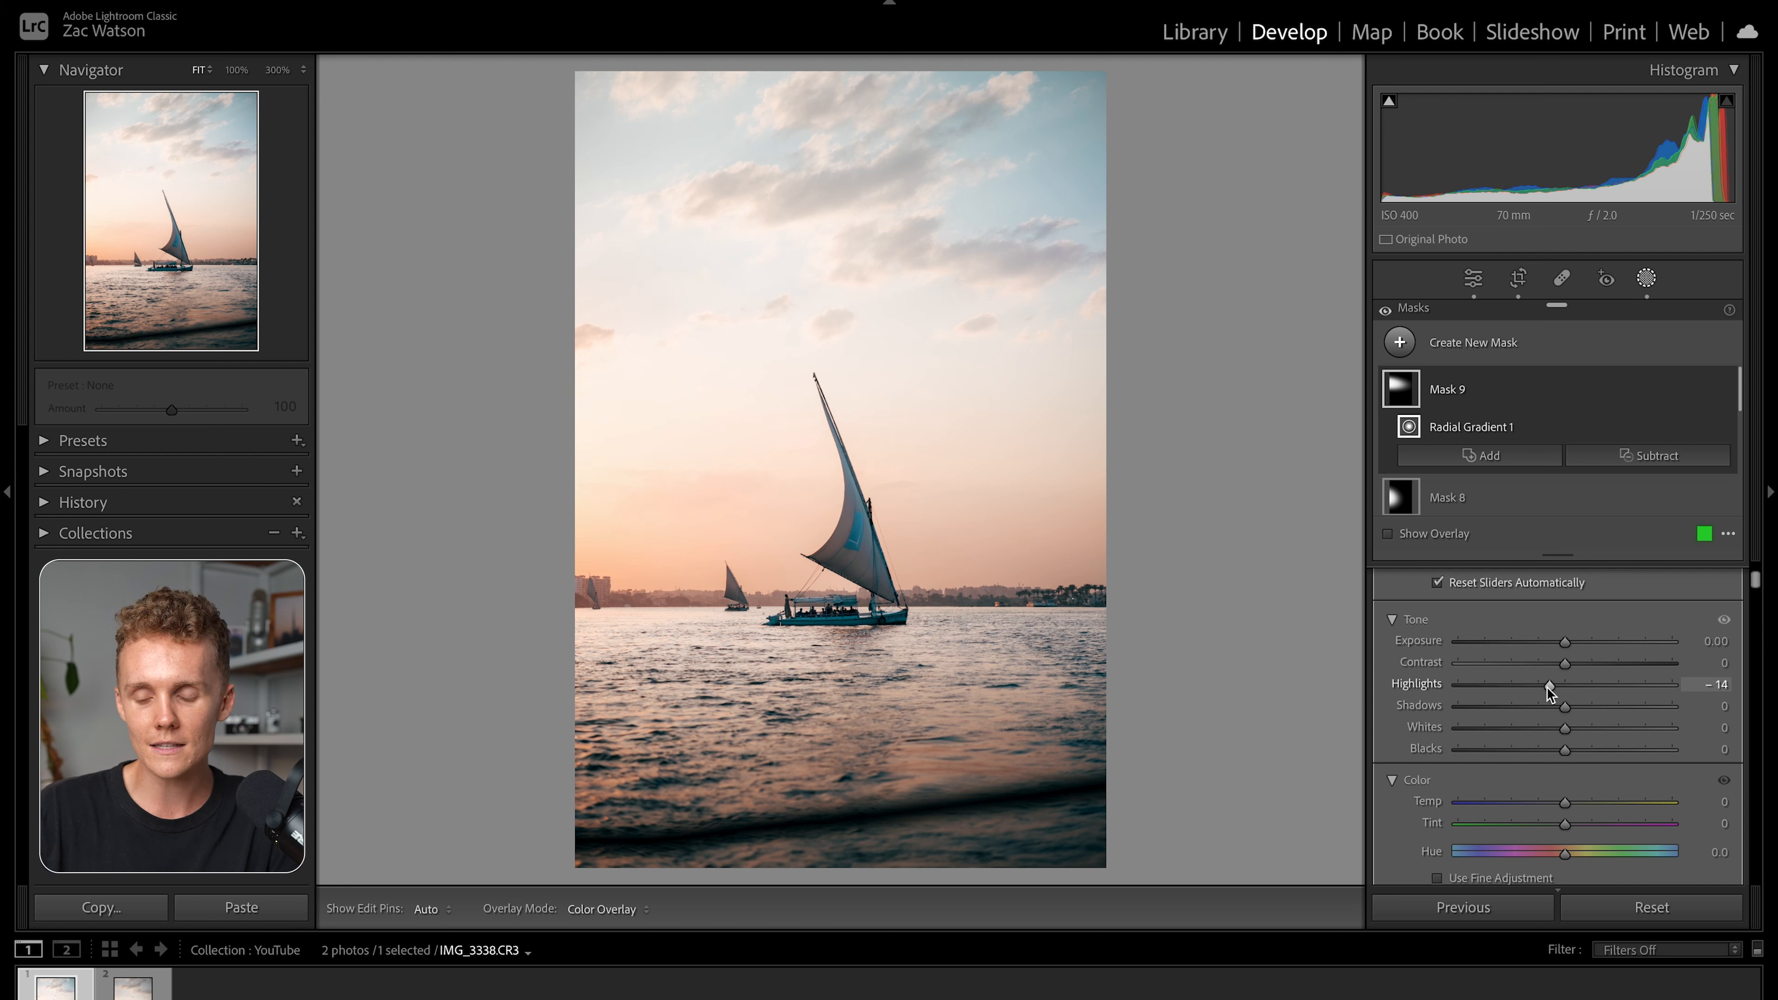
left_click_drag(1568, 802, 1573, 803)
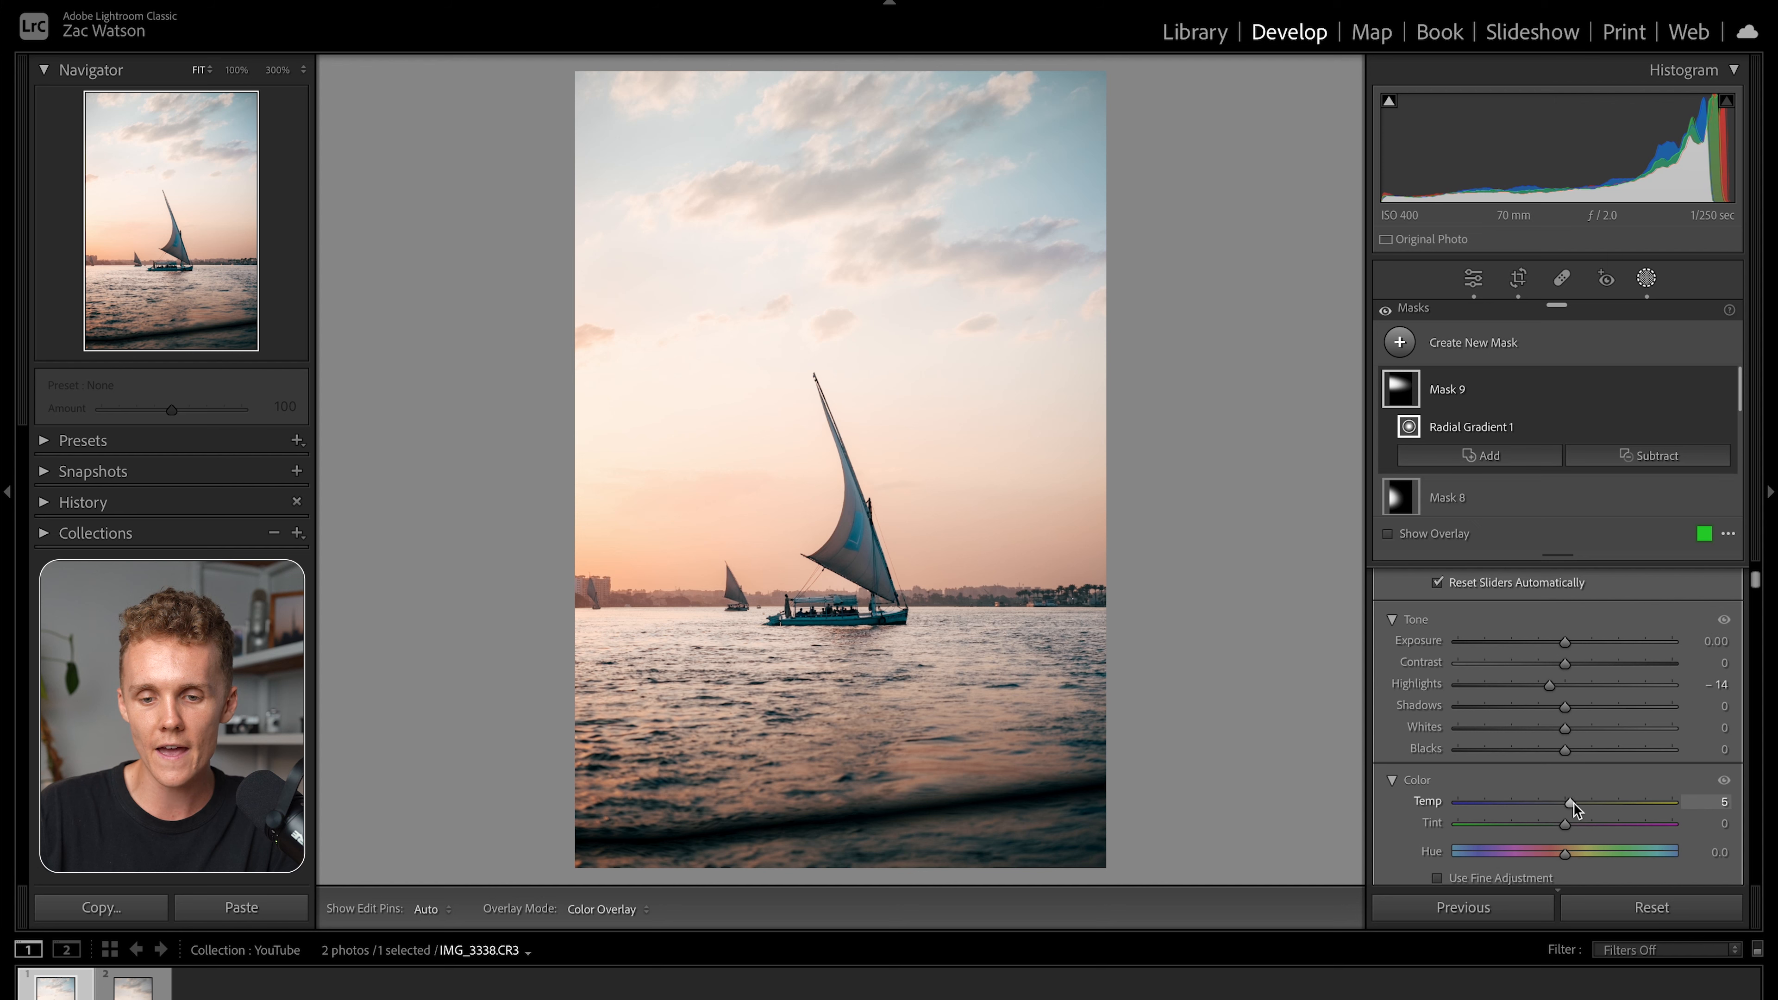
left_click(1638, 274)
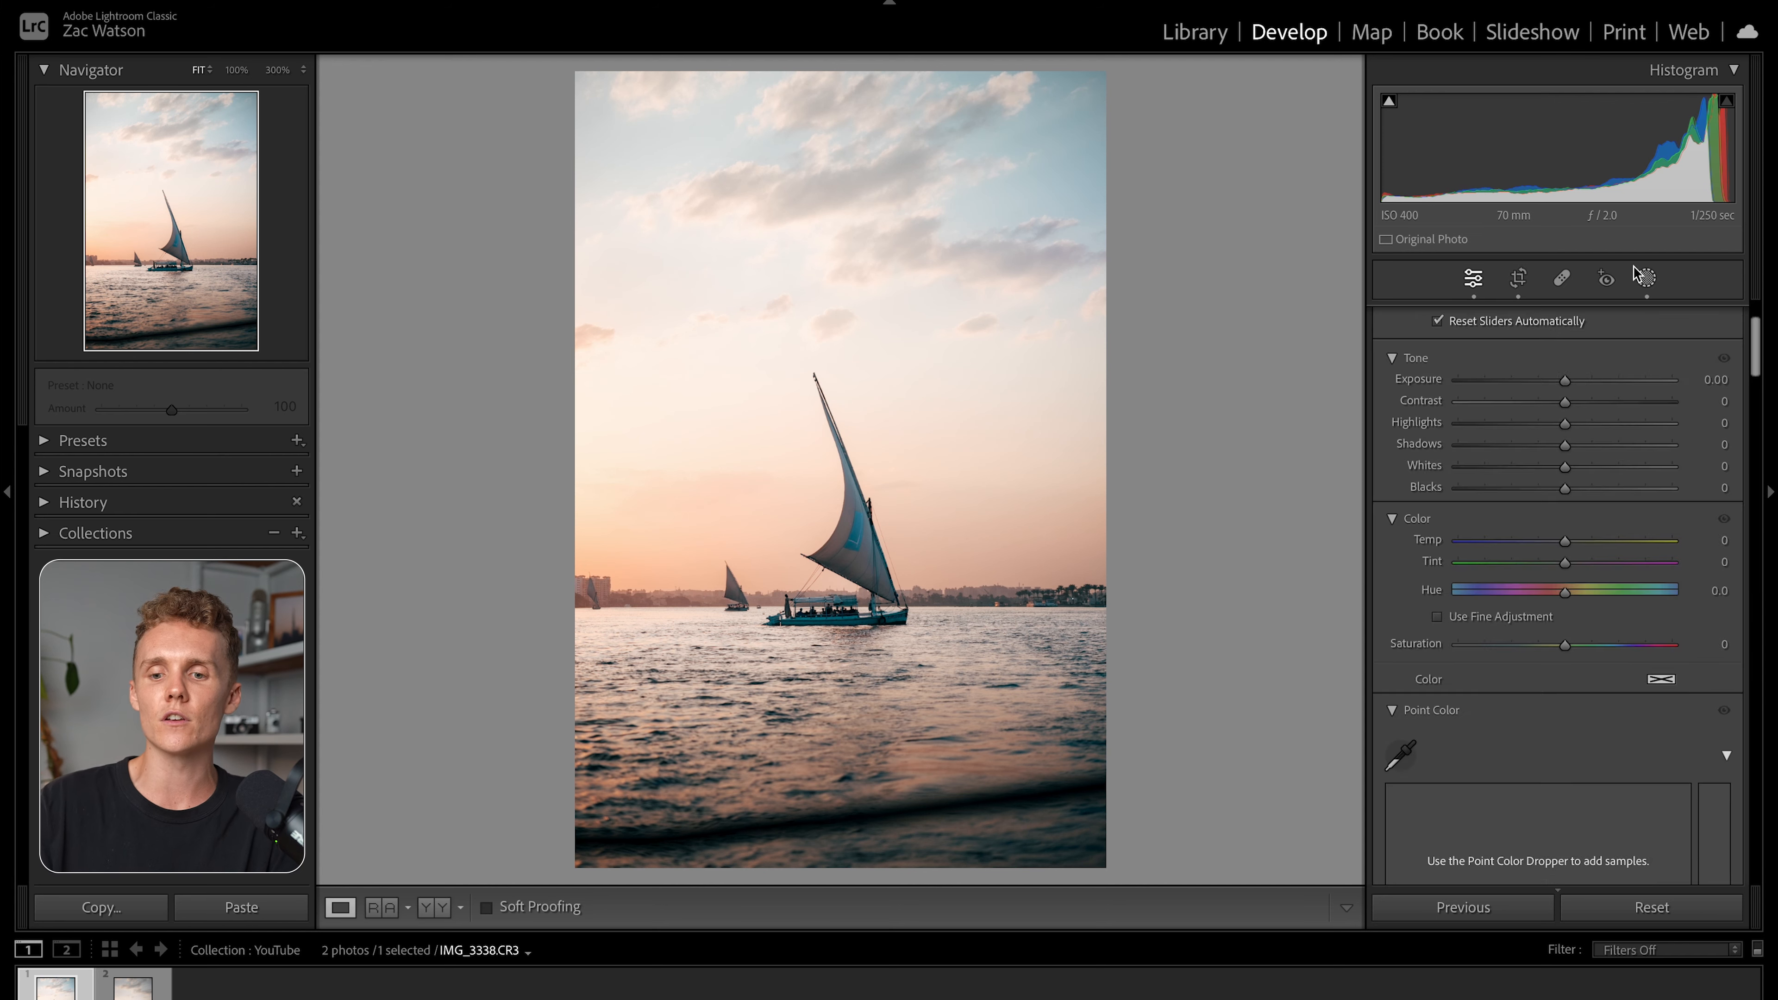
Compare the edited photo with its unedited version twice, returning to the edited version.
key("backslash")
key("backslash")
key("backslash")
key("backslash")
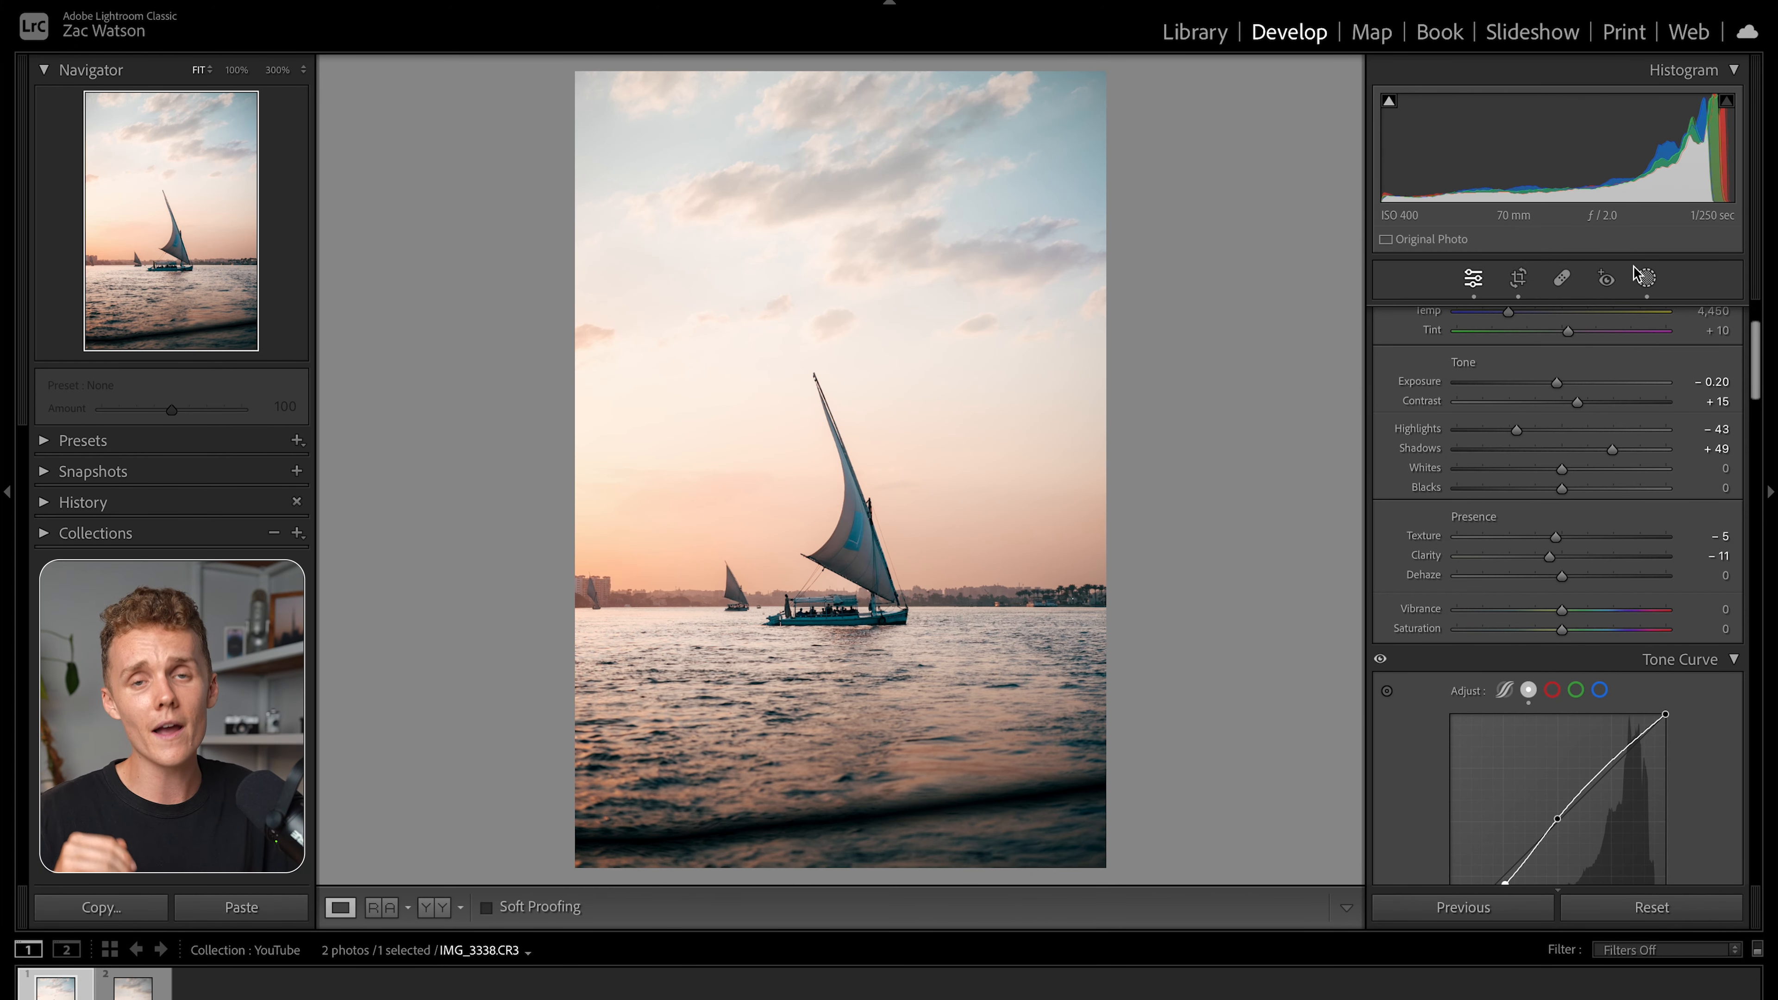